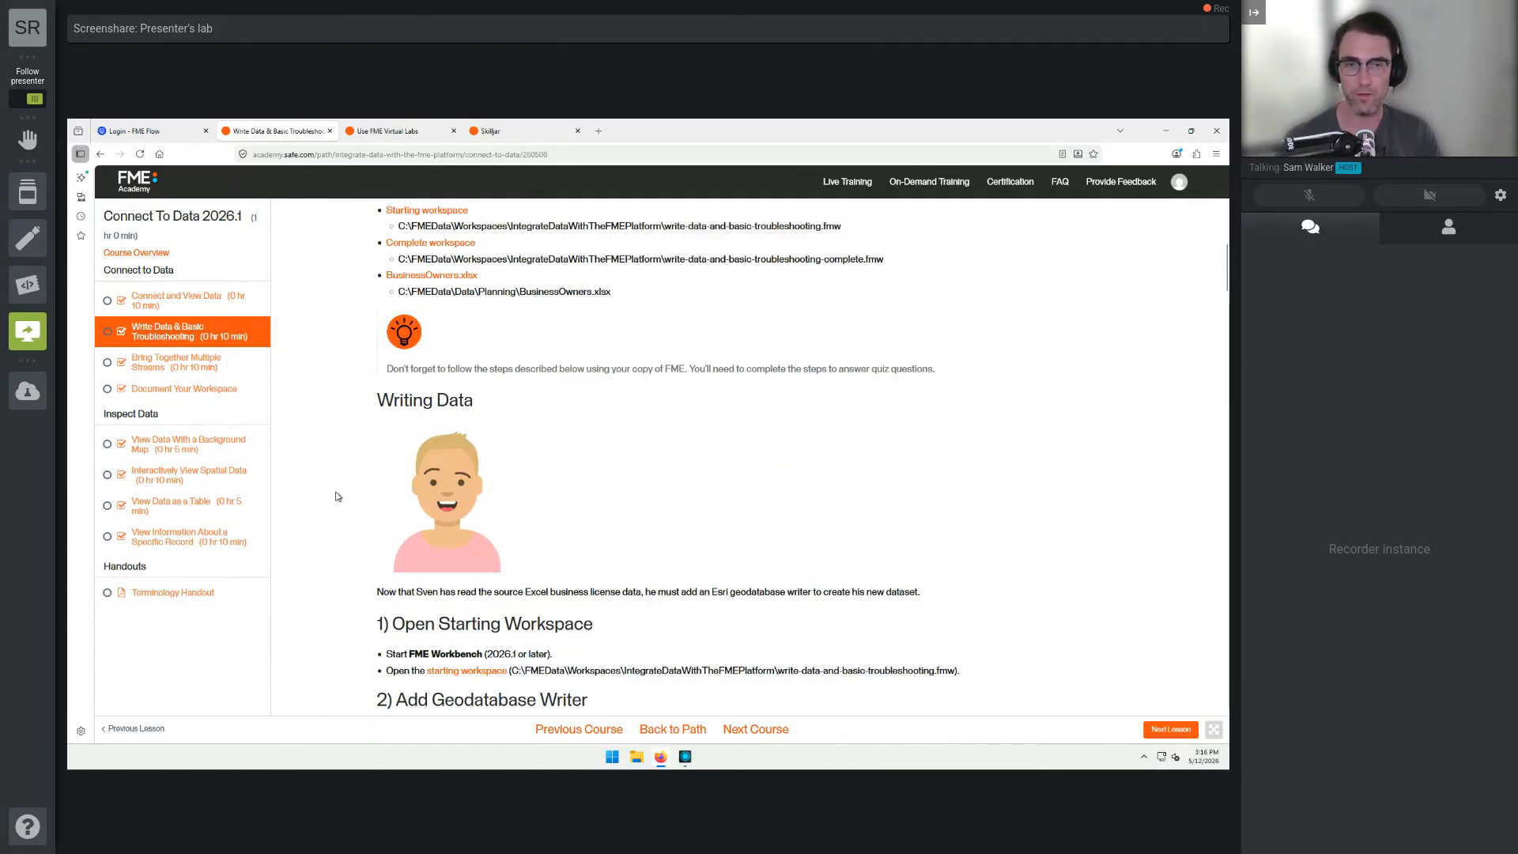
Read on to the first steps of the Writing Data exercise and switch to FME Workbench.
scroll(339, 498, "down", 1)
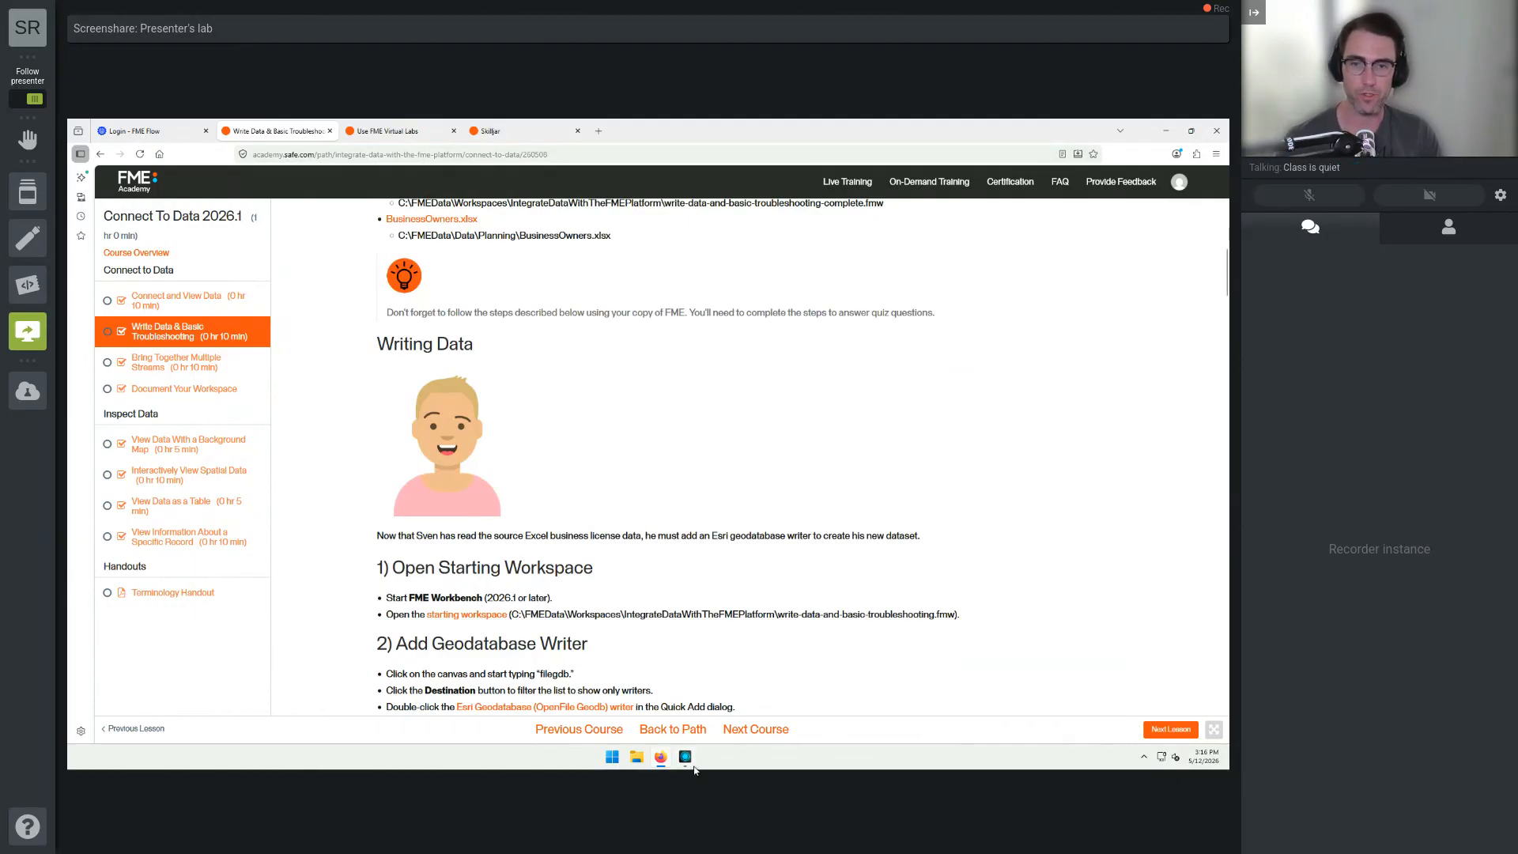
mouse_move(694, 768)
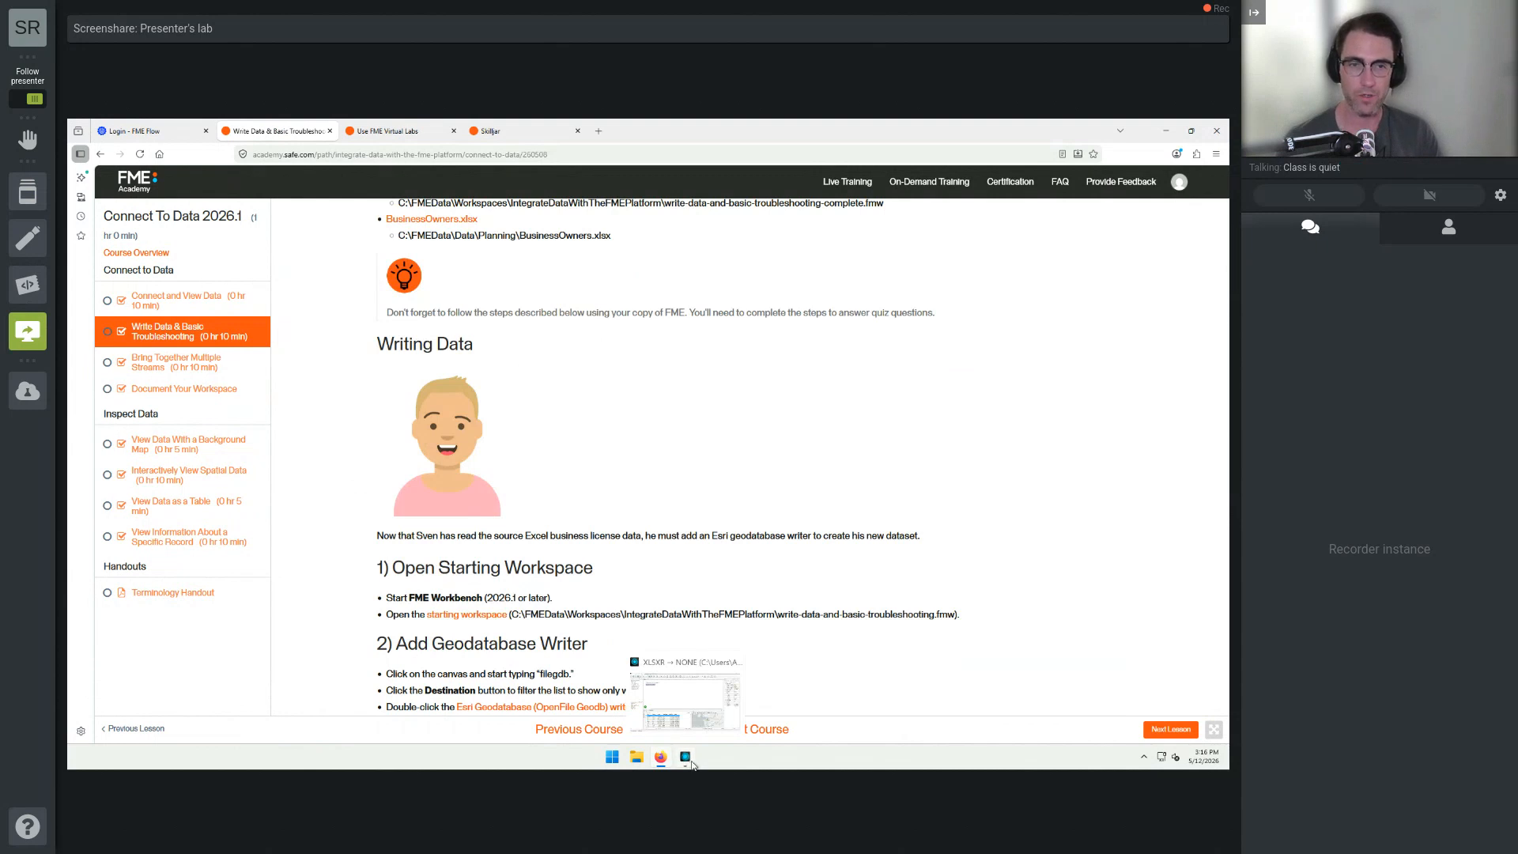
left_click(686, 759)
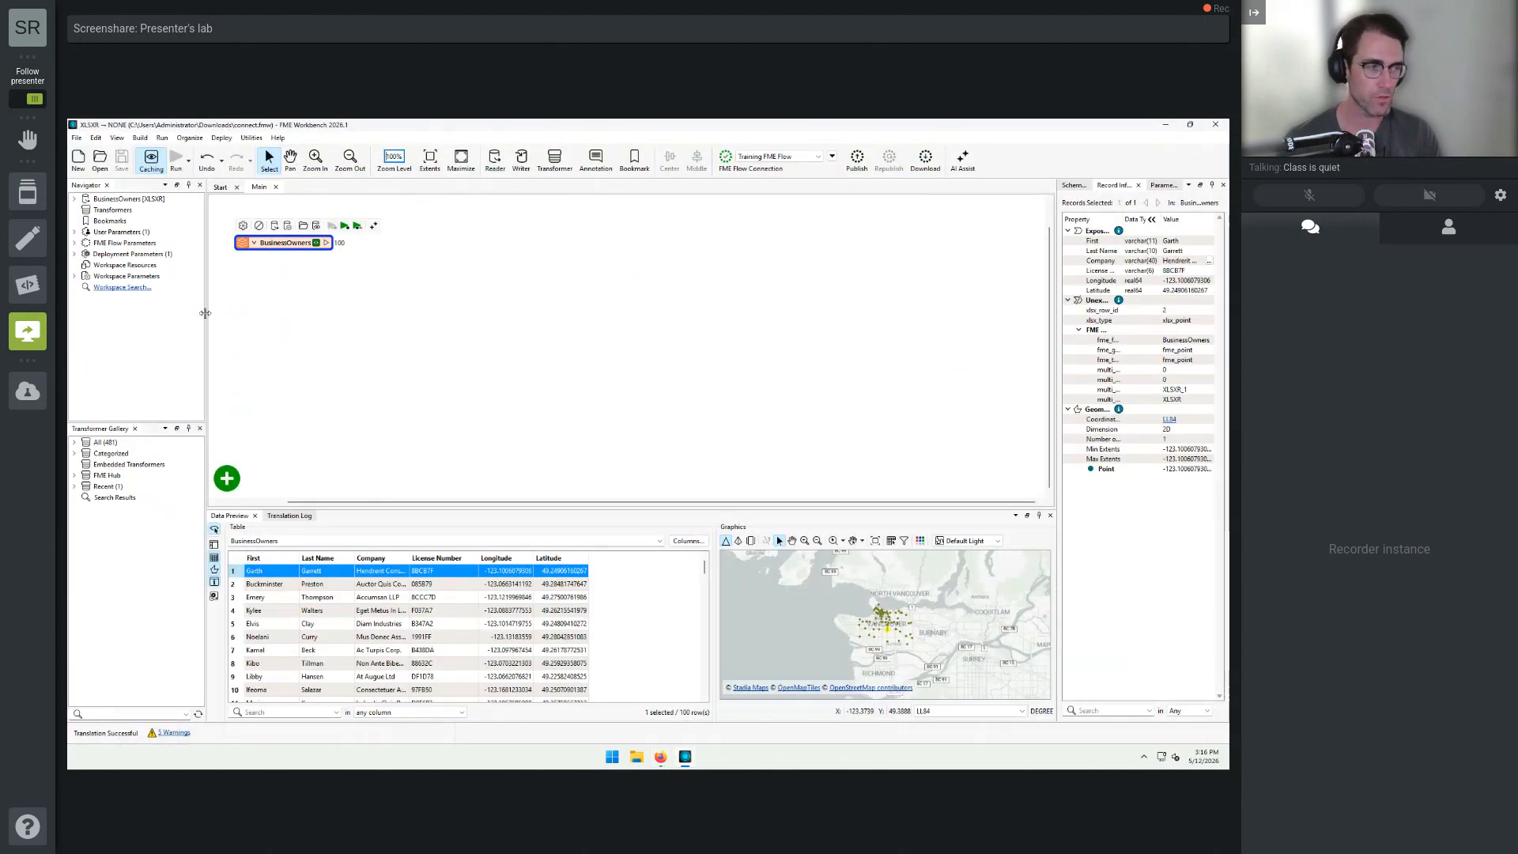
Search destination formats for filegdb and start adding an Esri Geodatabase (OpenFile Geodb) writer.
left_click(566, 307)
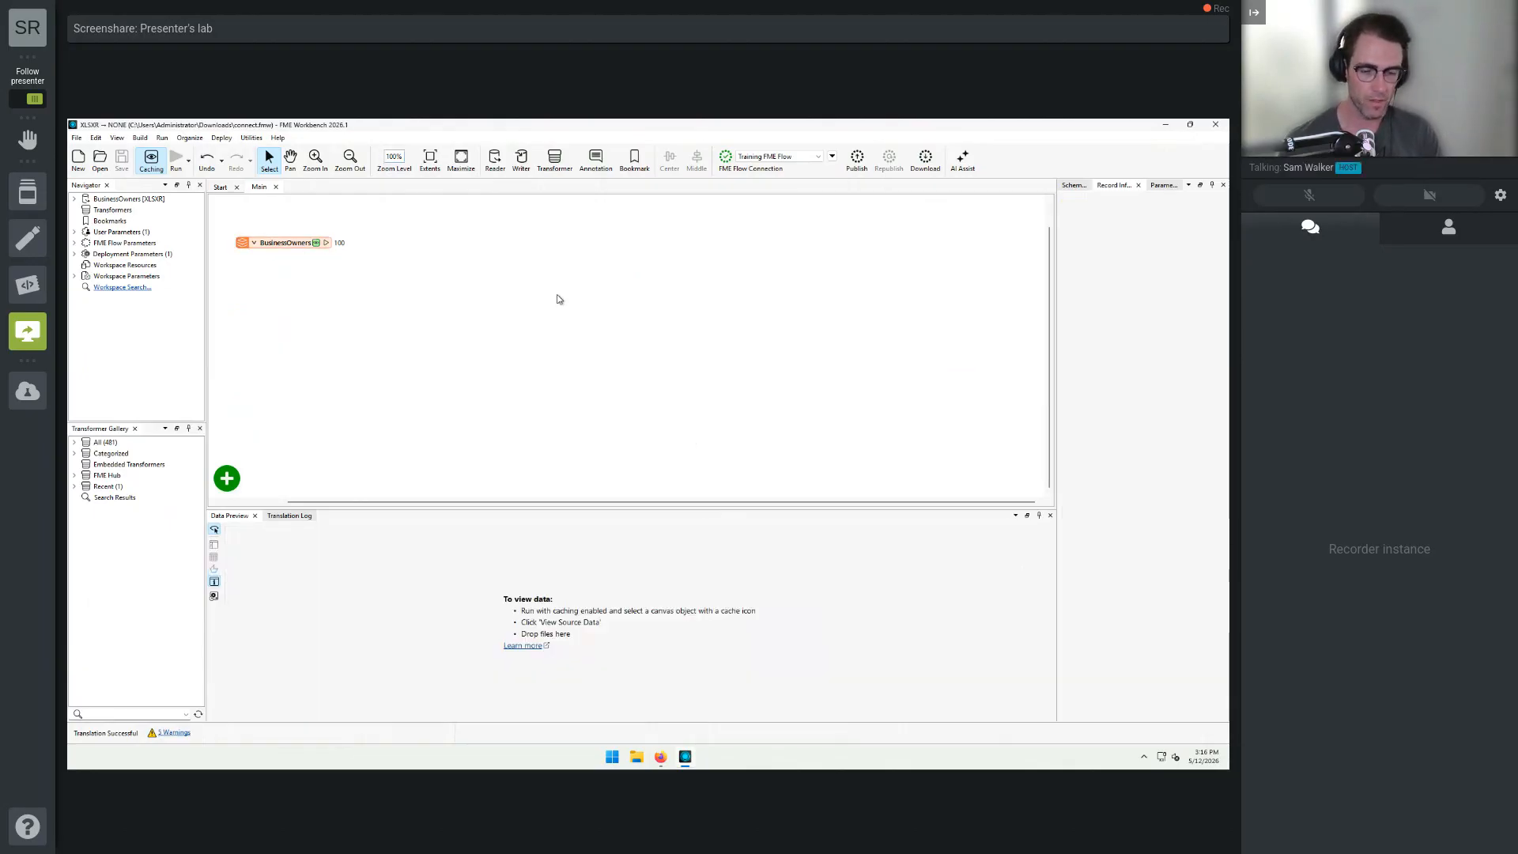
type("fil")
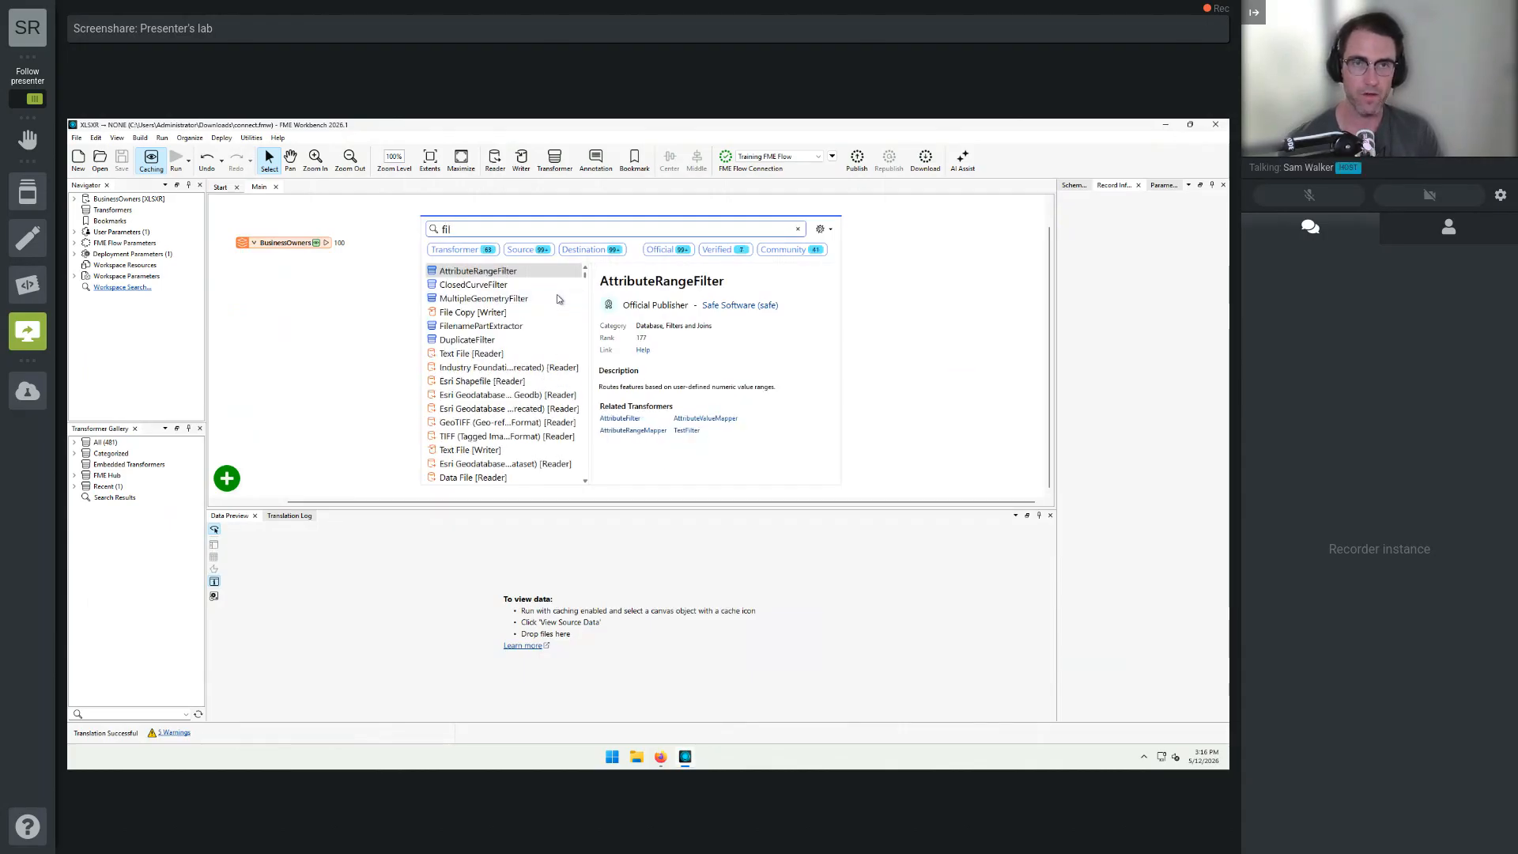
type("eg")
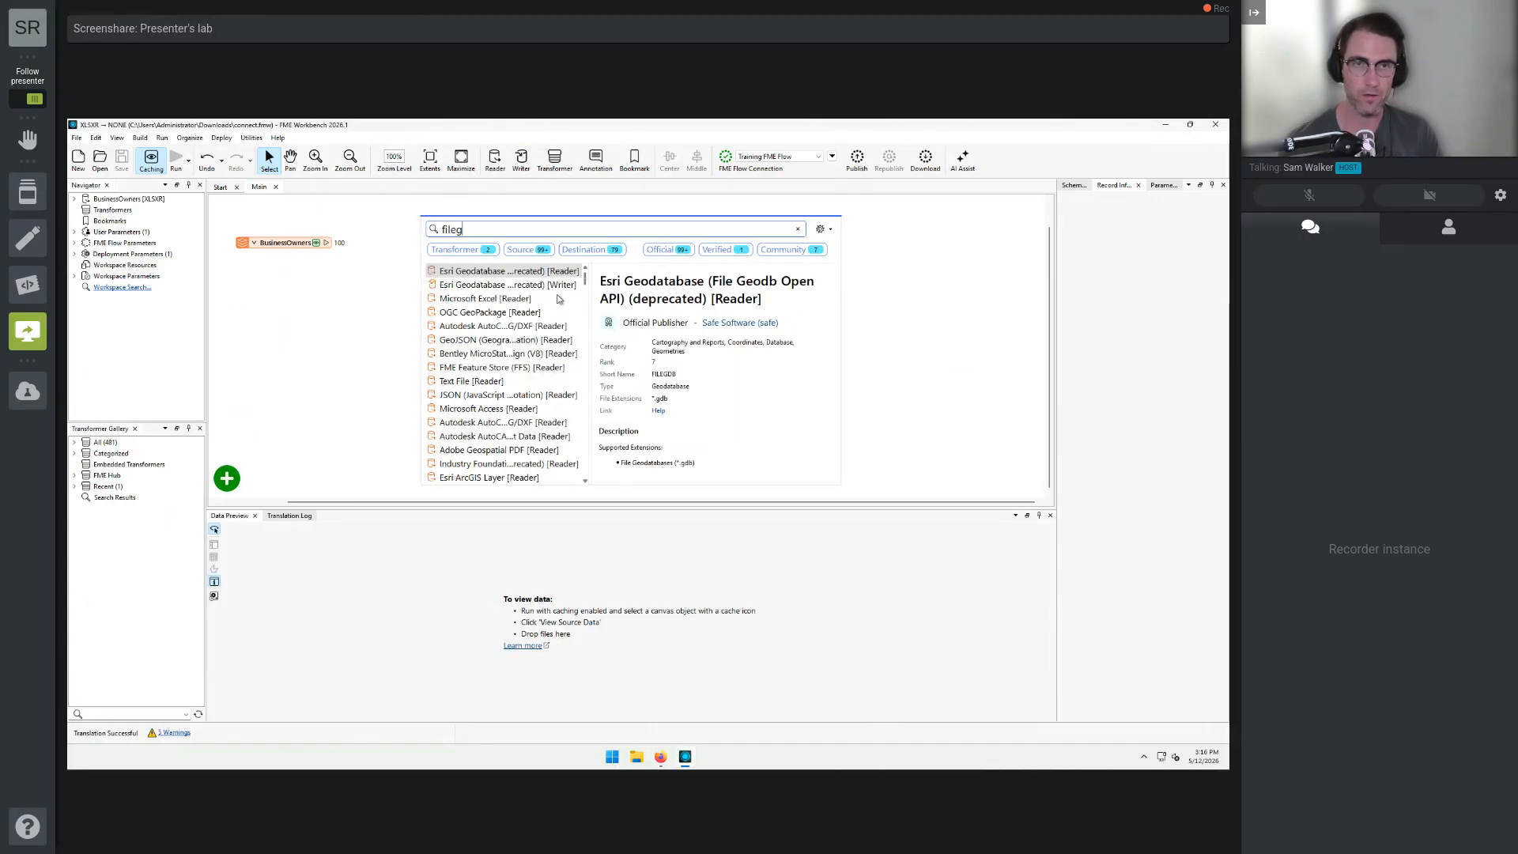
type("d")
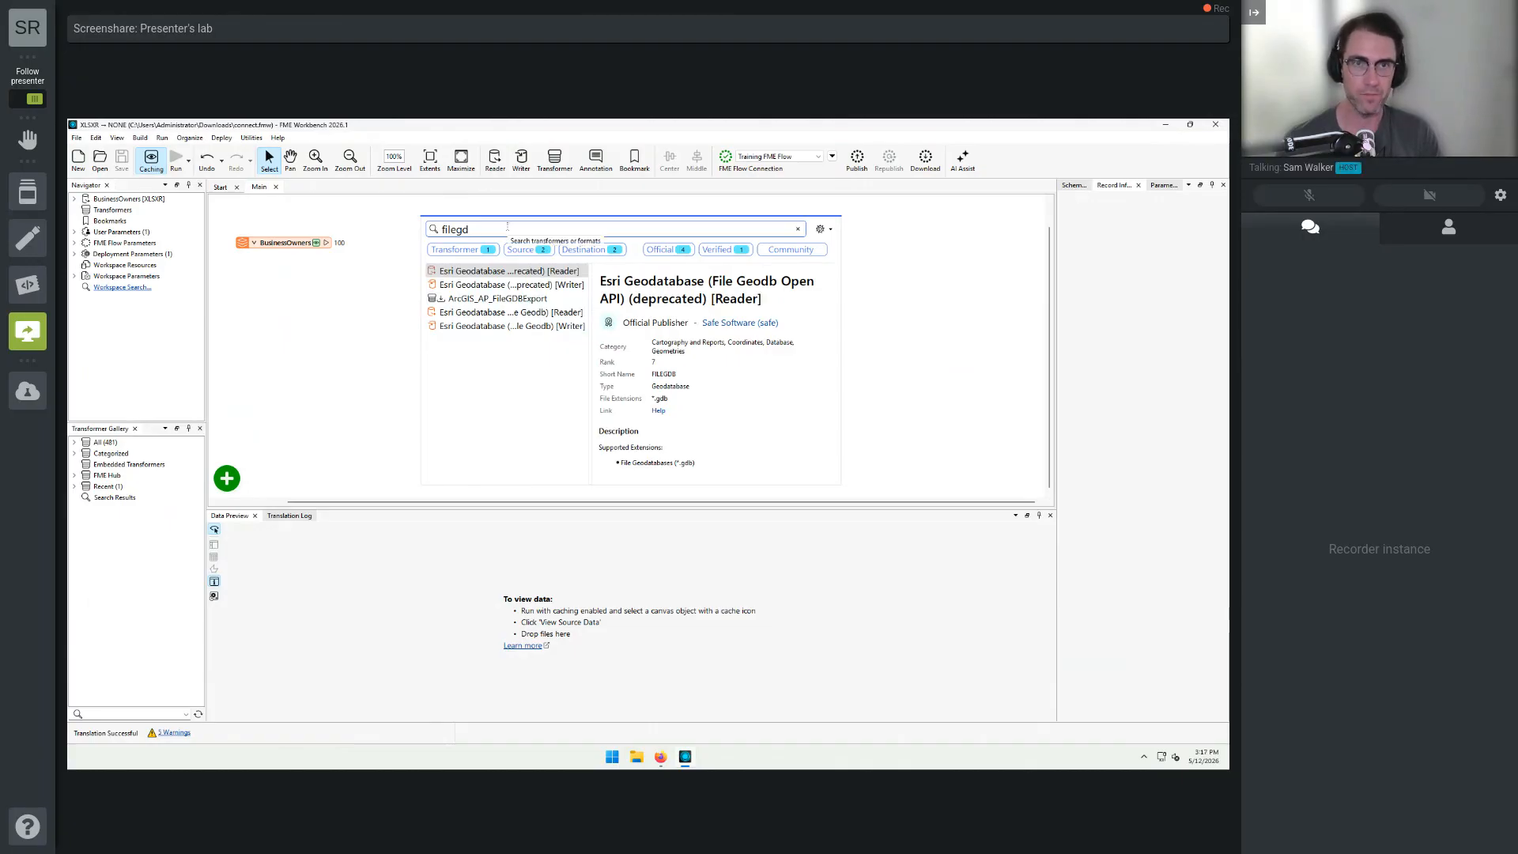
type("b")
left_click(589, 253)
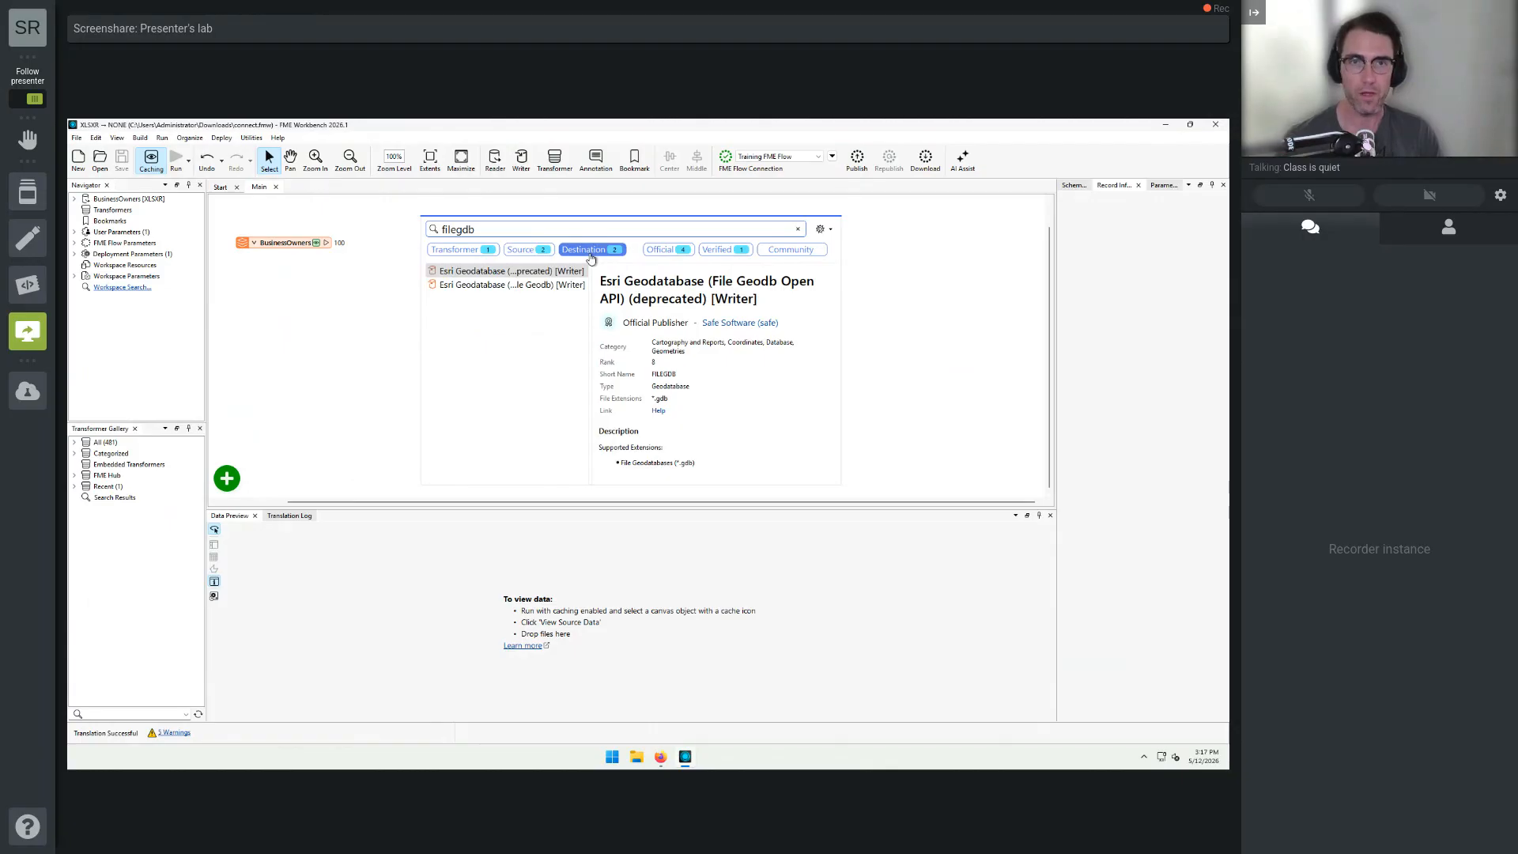
left_click(520, 273)
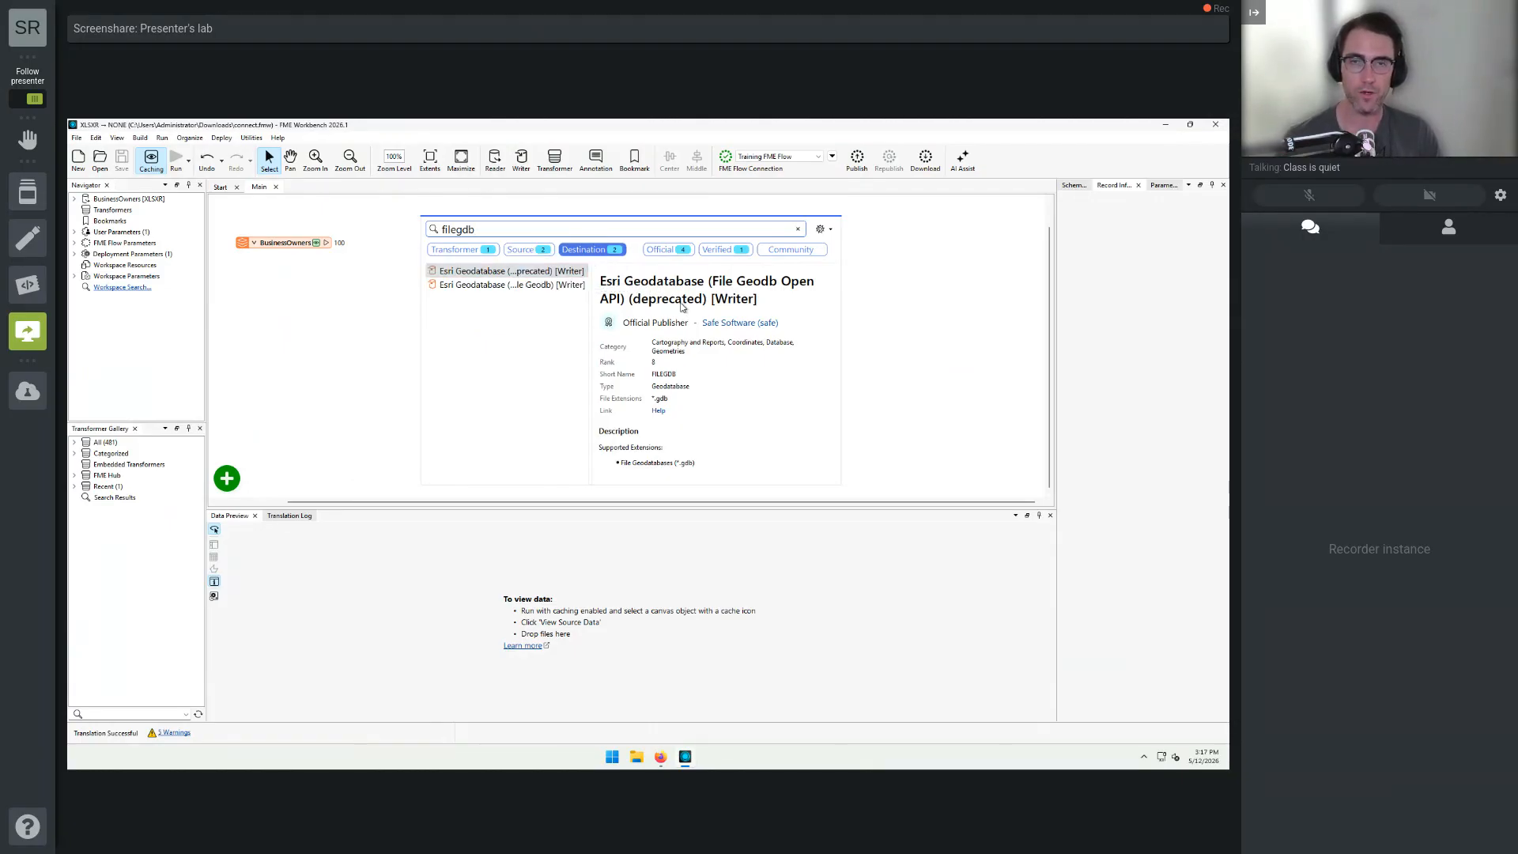
left_click(509, 284)
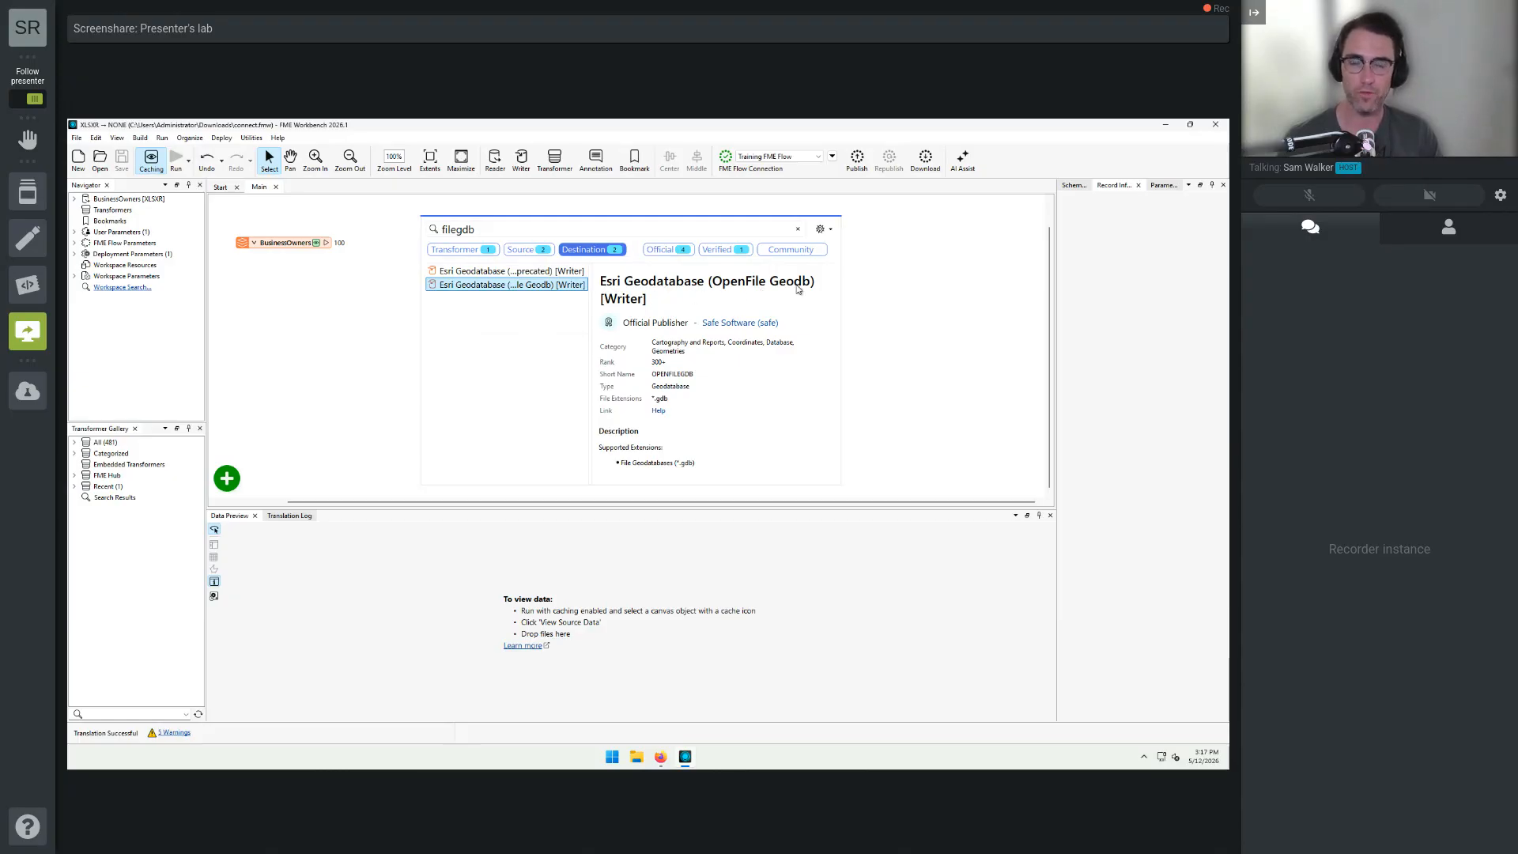
double_click(488, 286)
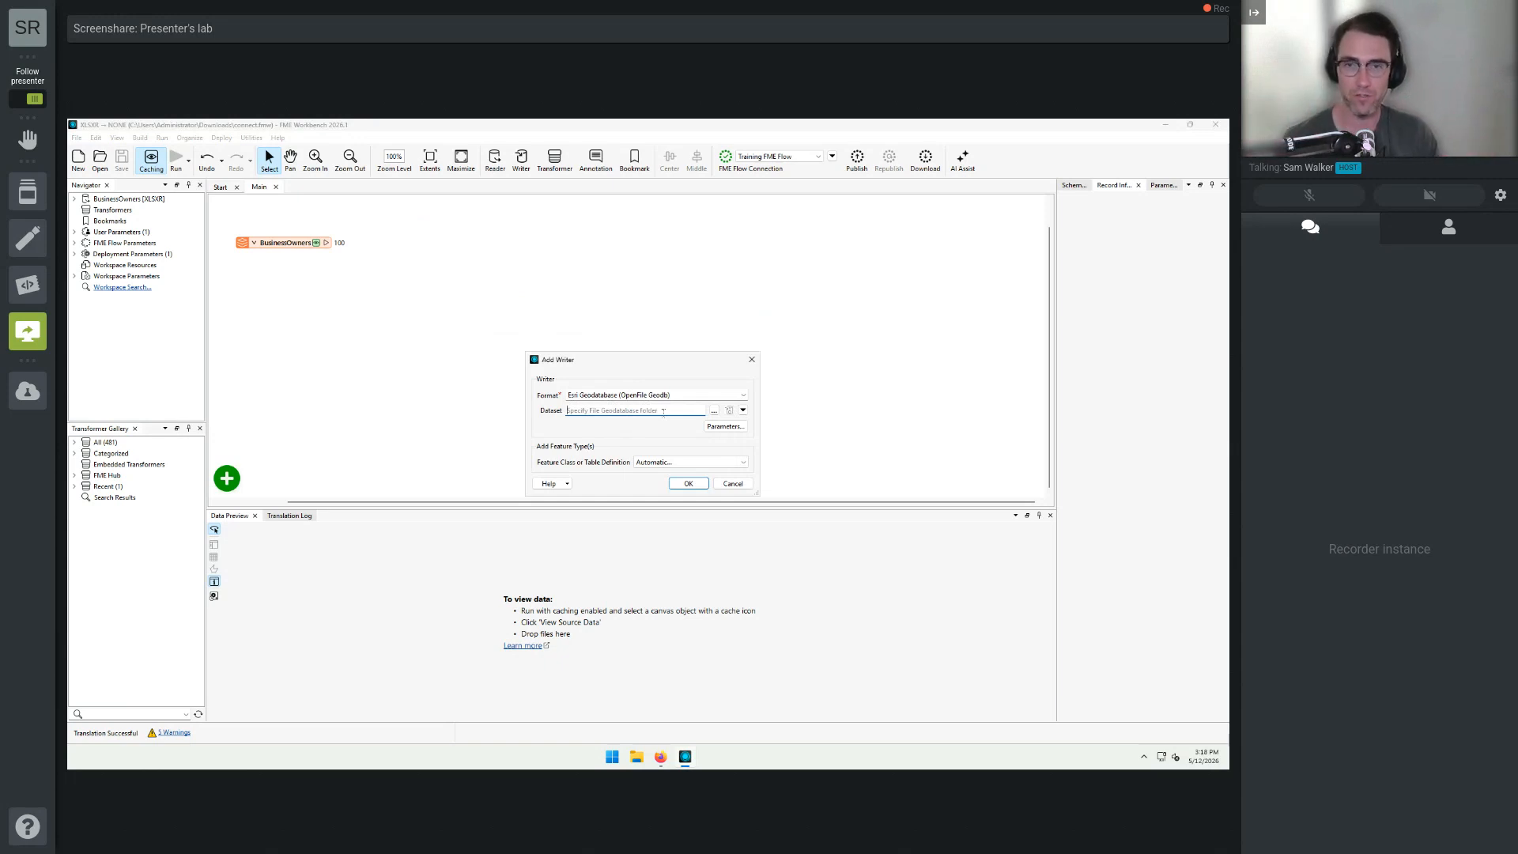
Set the writer's dataset to a new geodatabase folder named VancouverBusinesses in C:\FMEData\Output\Training.
left_click(714, 410)
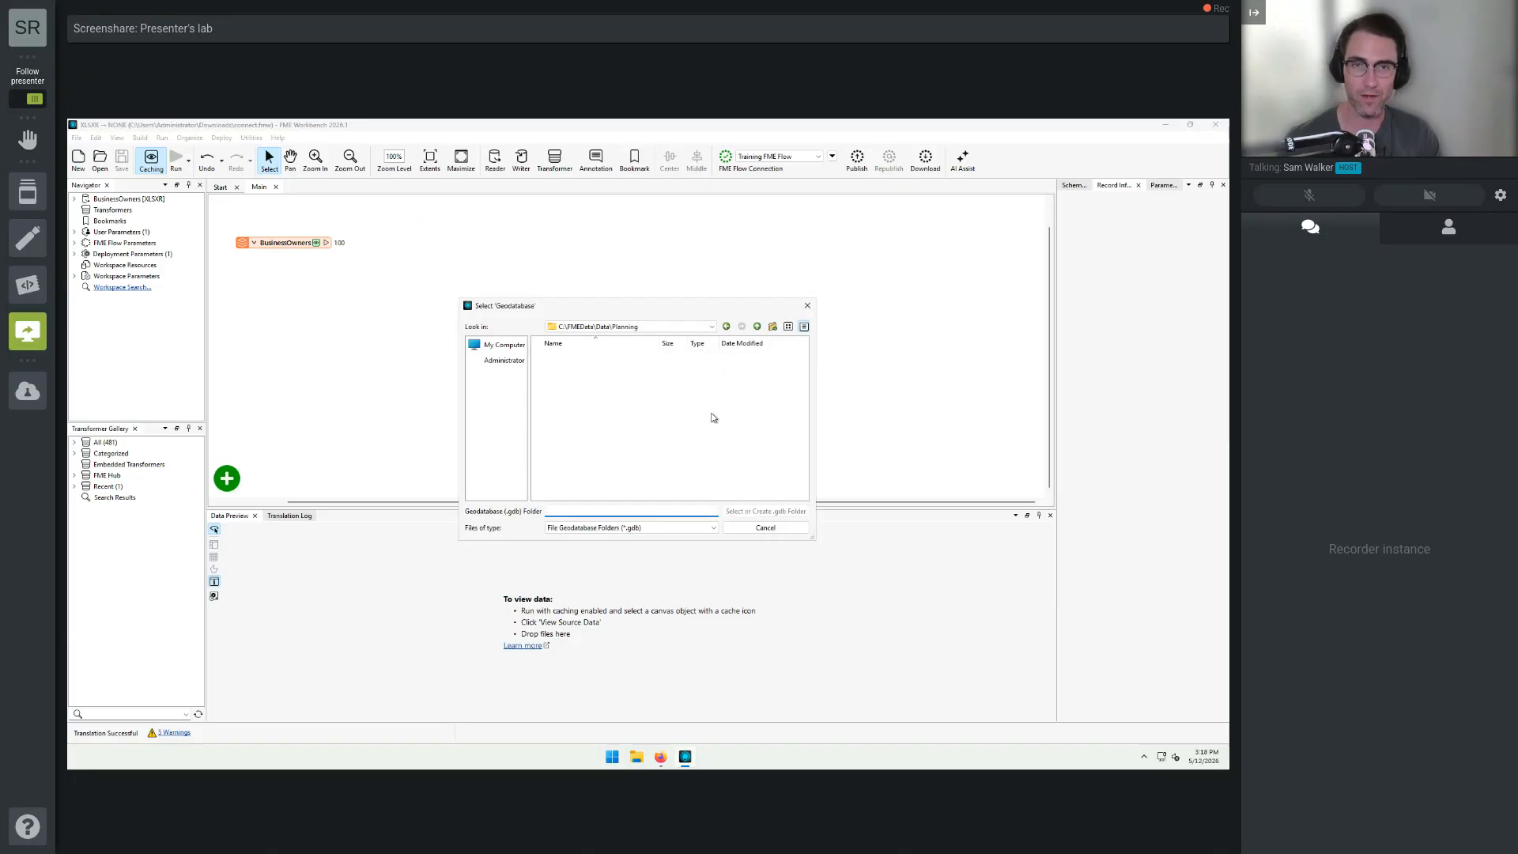
left_click(757, 327)
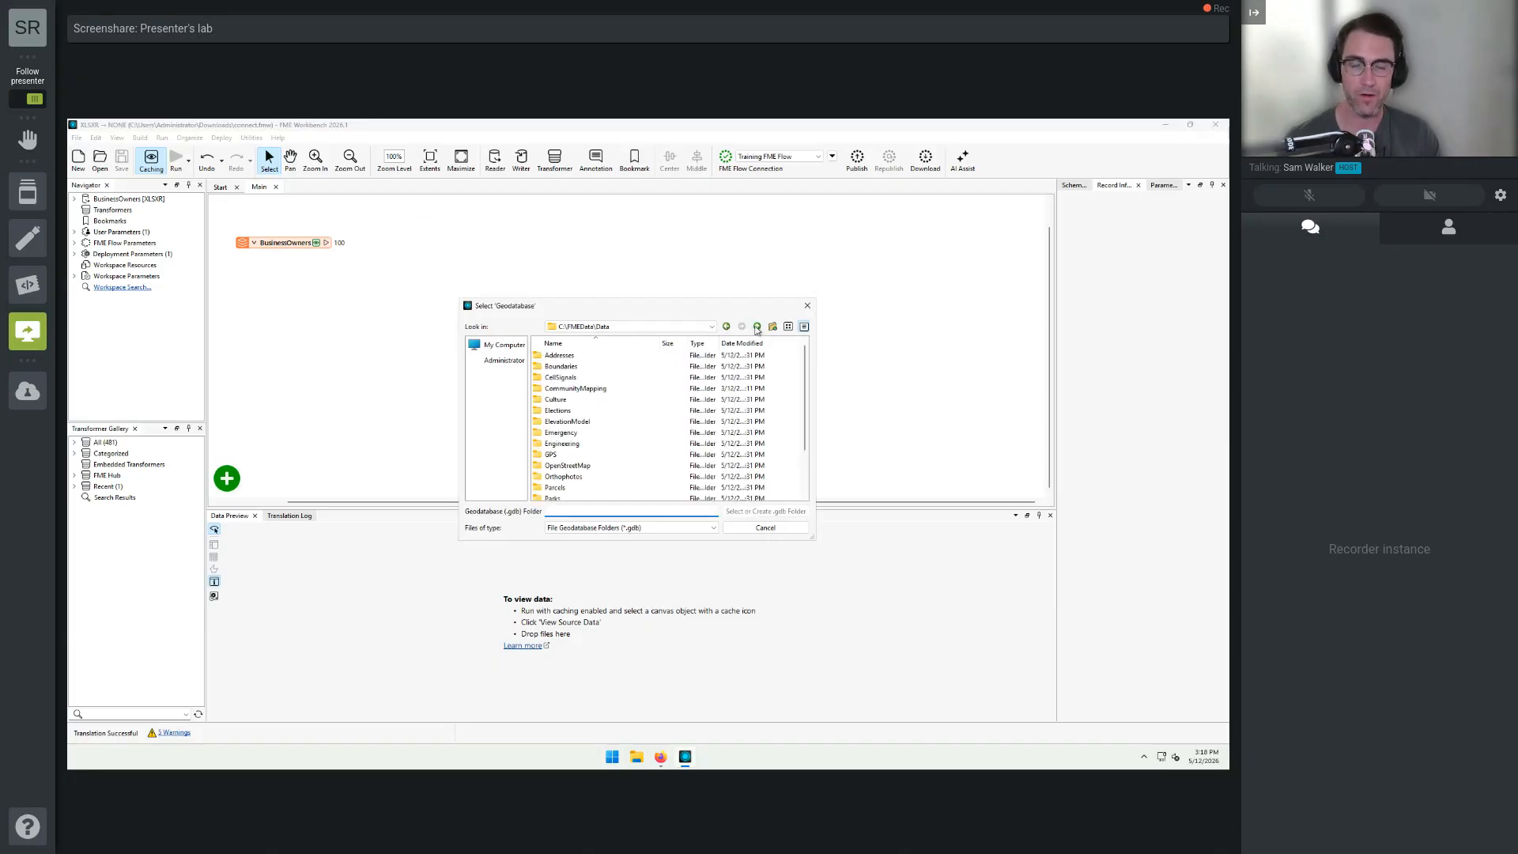
left_click(757, 326)
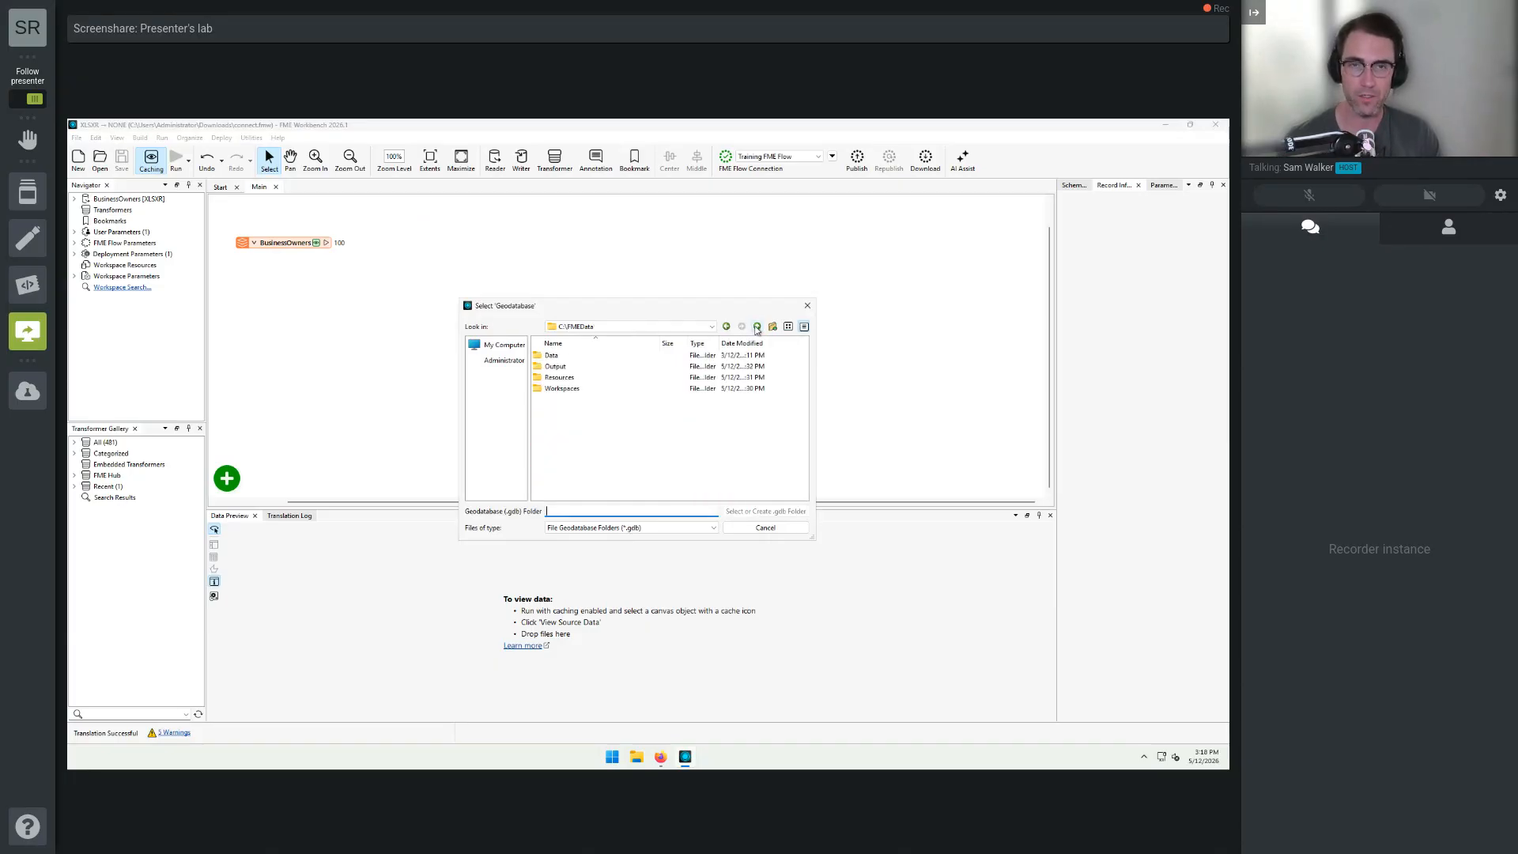
double_click(582, 368)
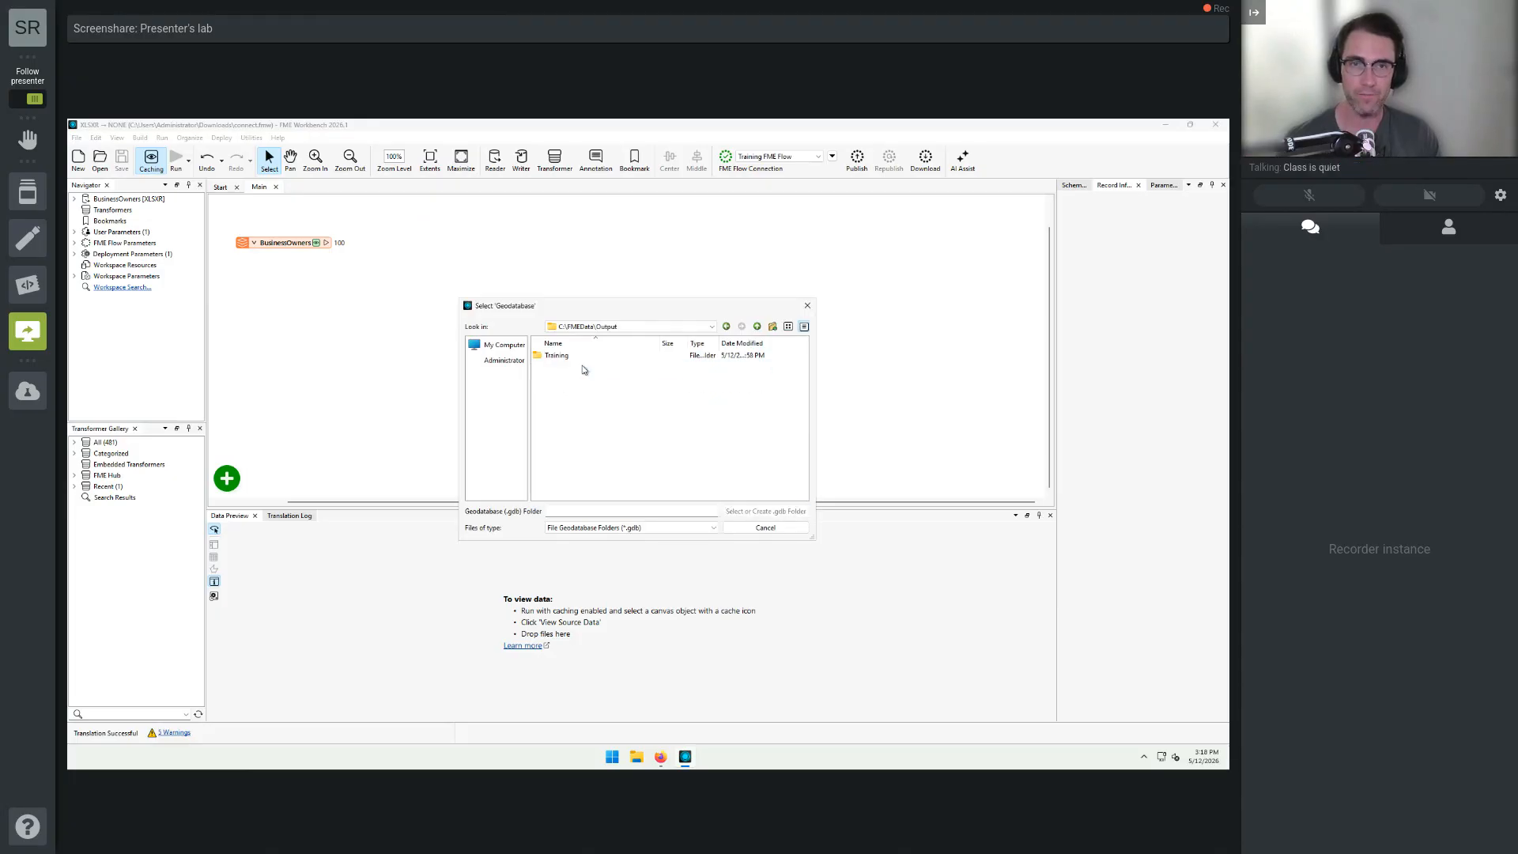
double_click(585, 356)
left_click(568, 510)
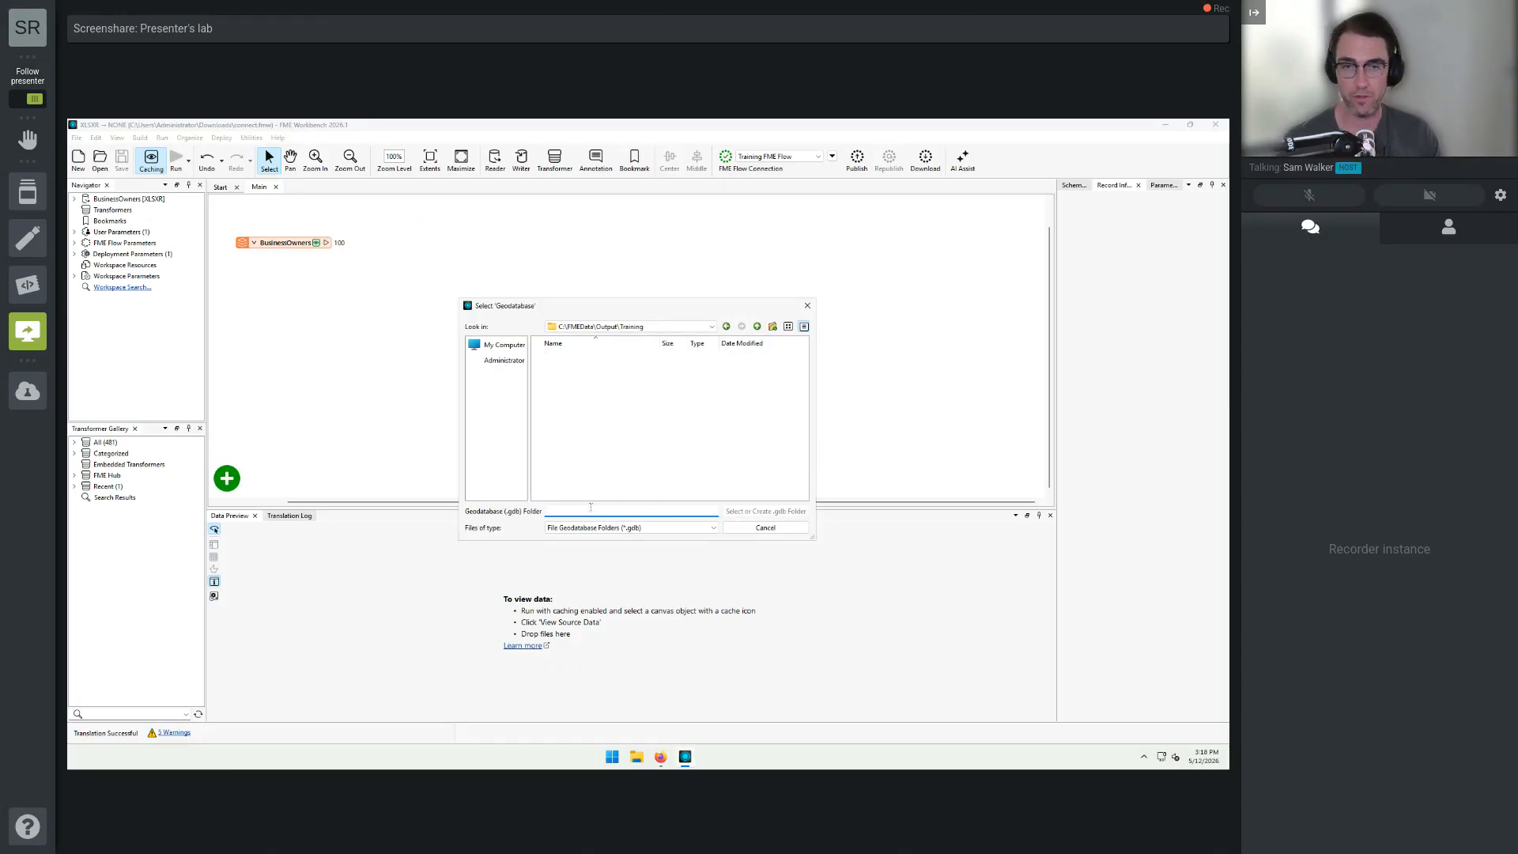
type("Vancouver")
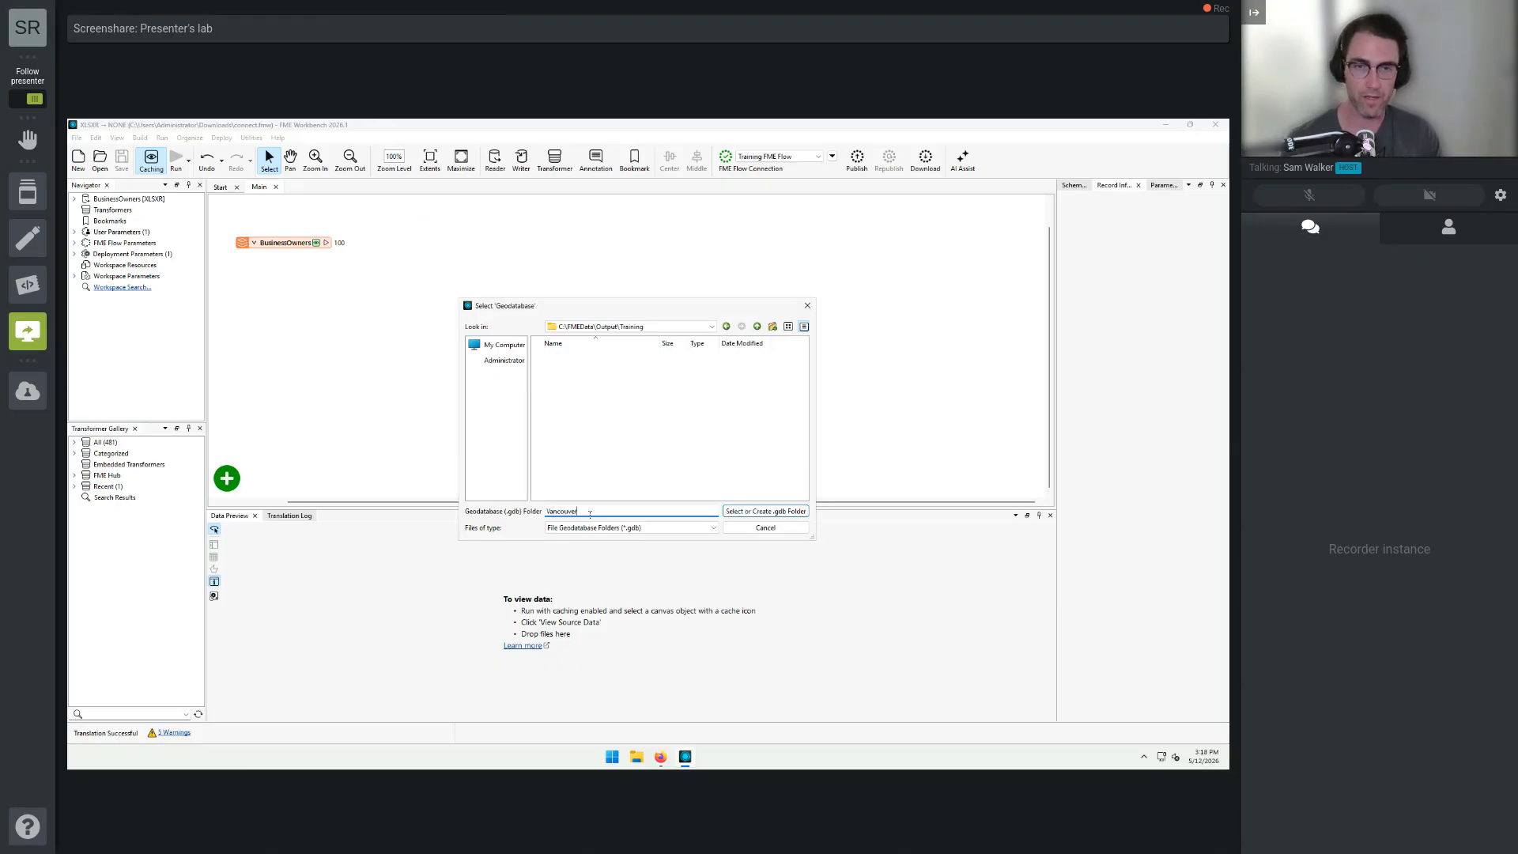
type("Businesses")
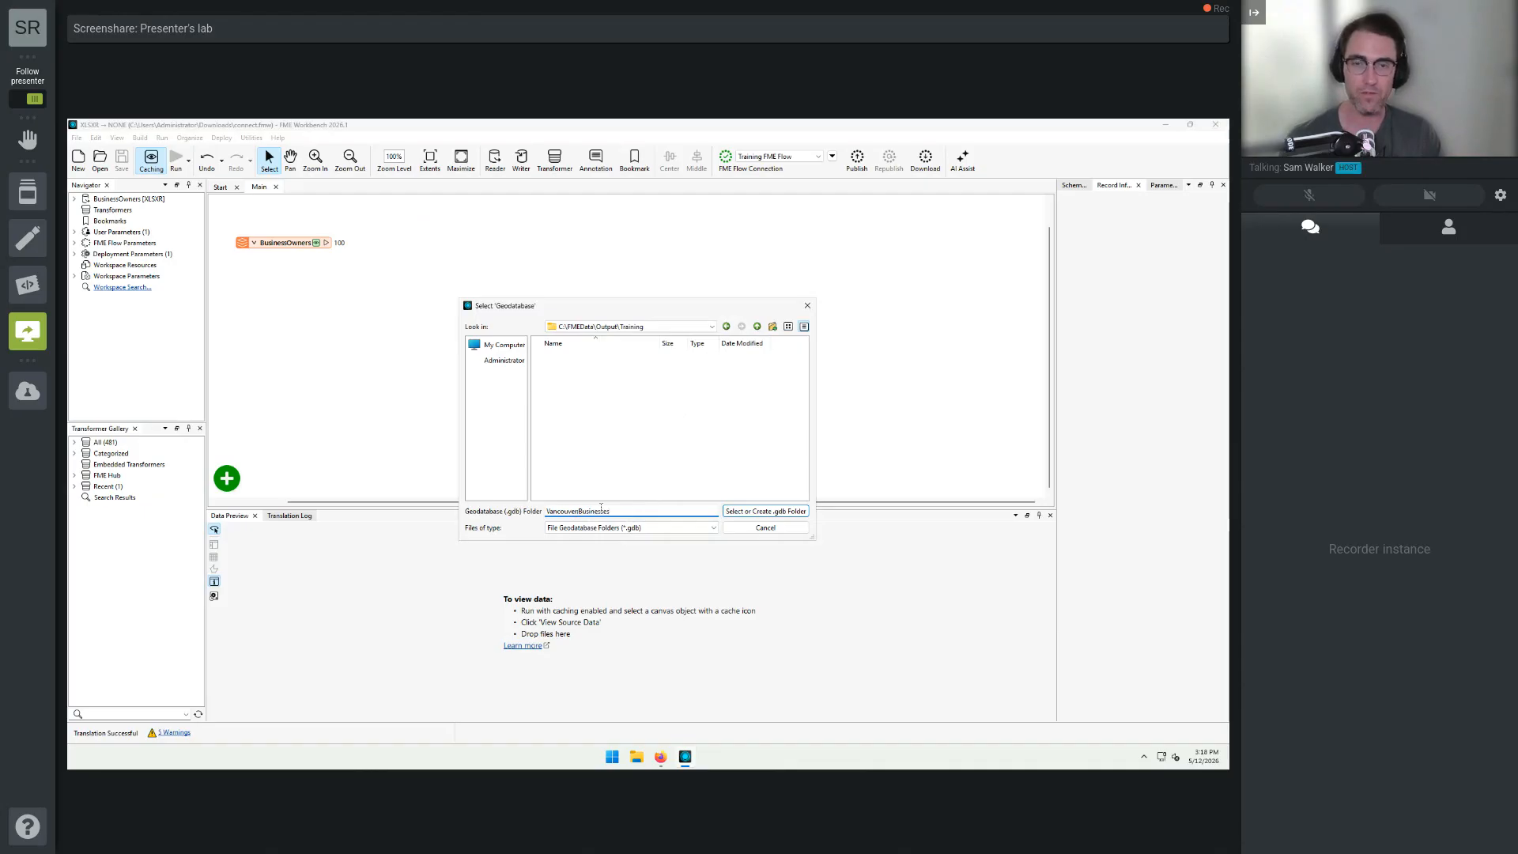
left_click(741, 514)
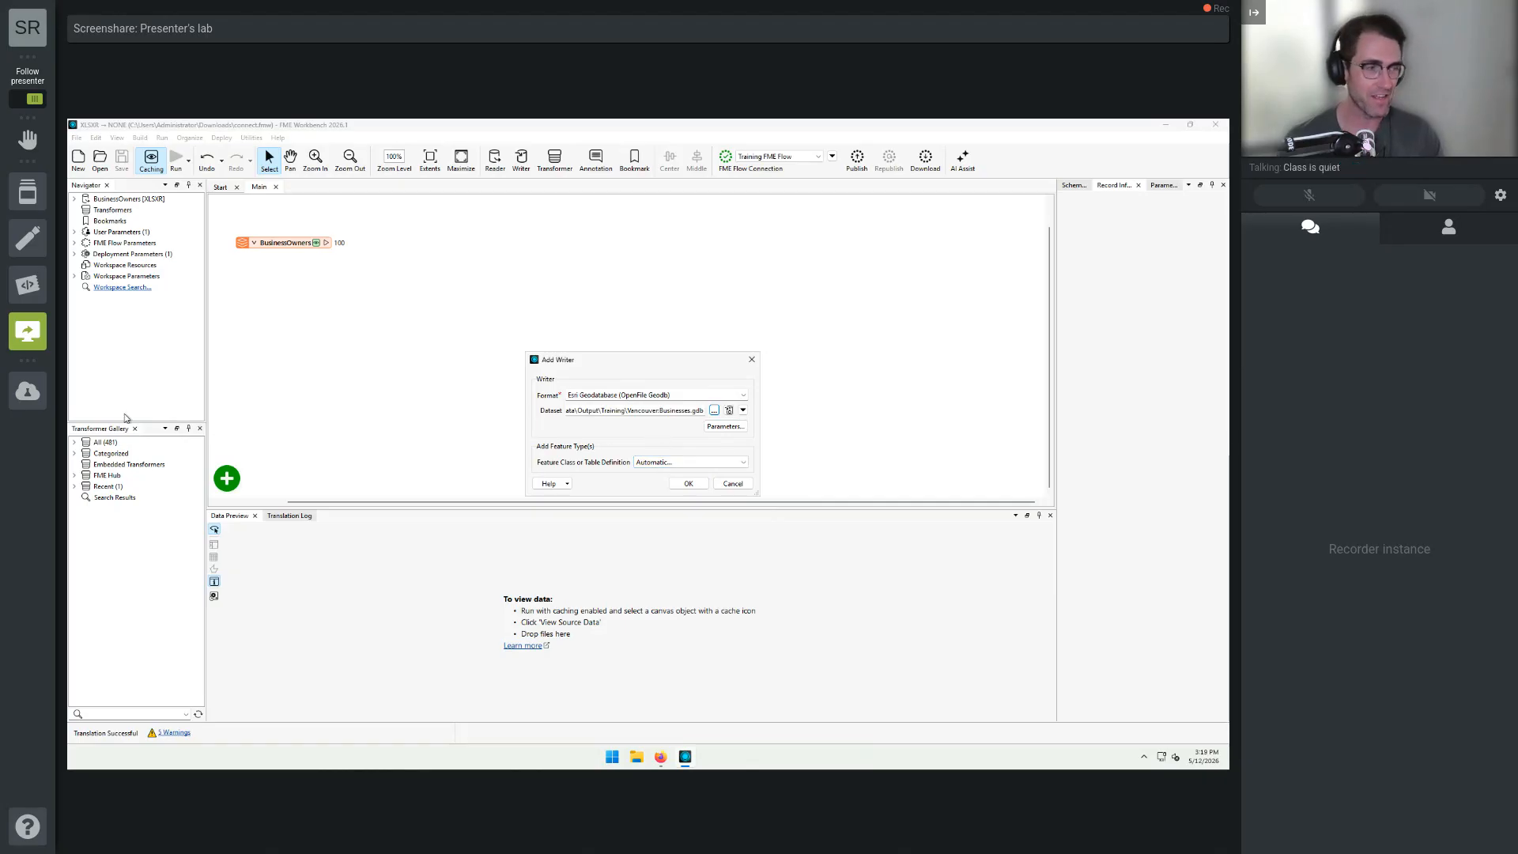
Enable Overwrite Existing Geodatabase in the geodatabase writer's parameters.
left_click(725, 428)
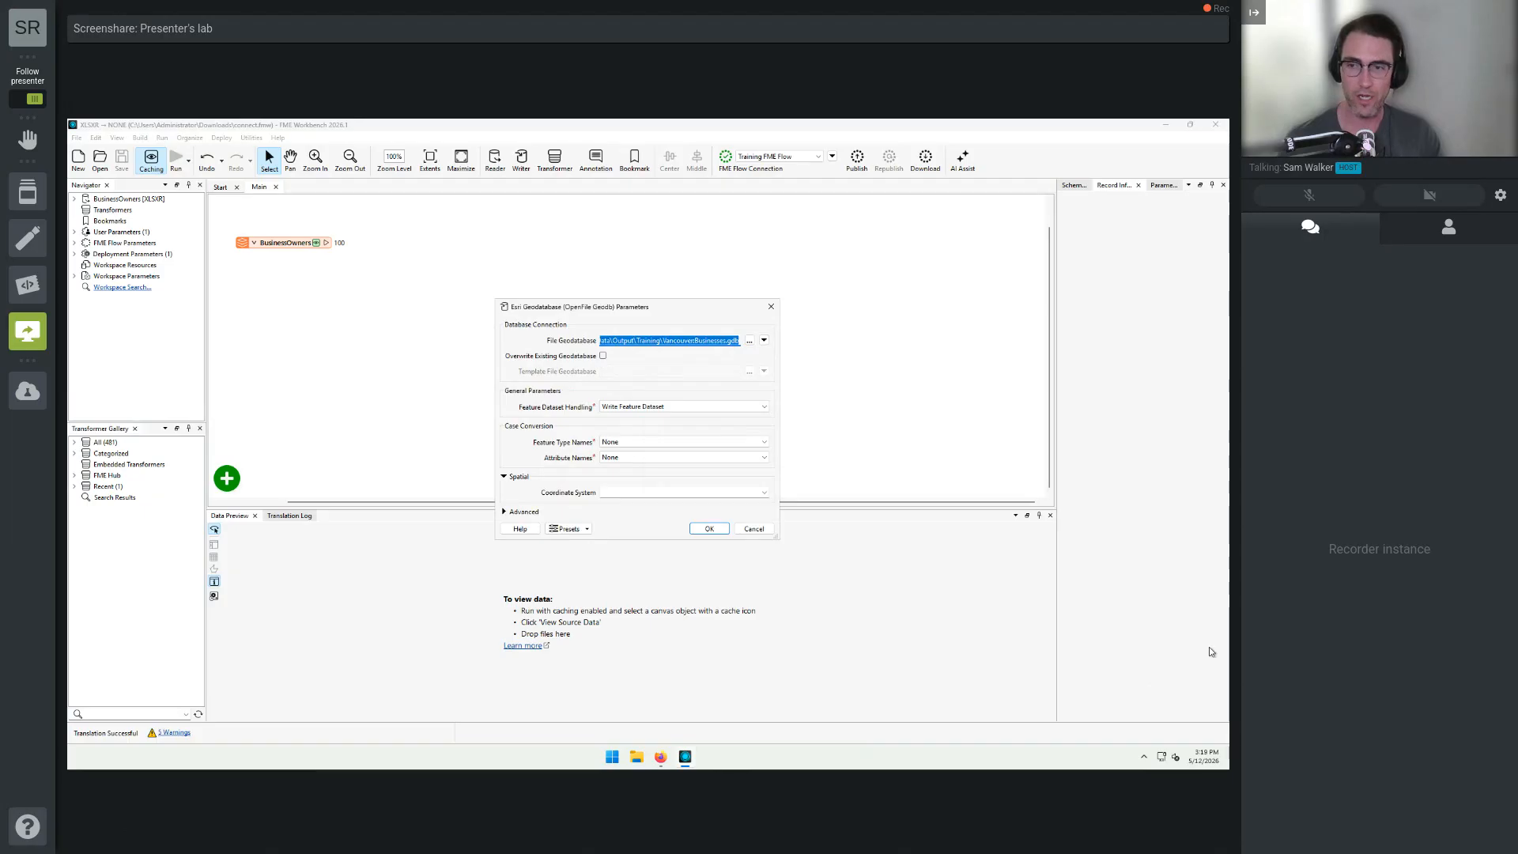
left_click(601, 358)
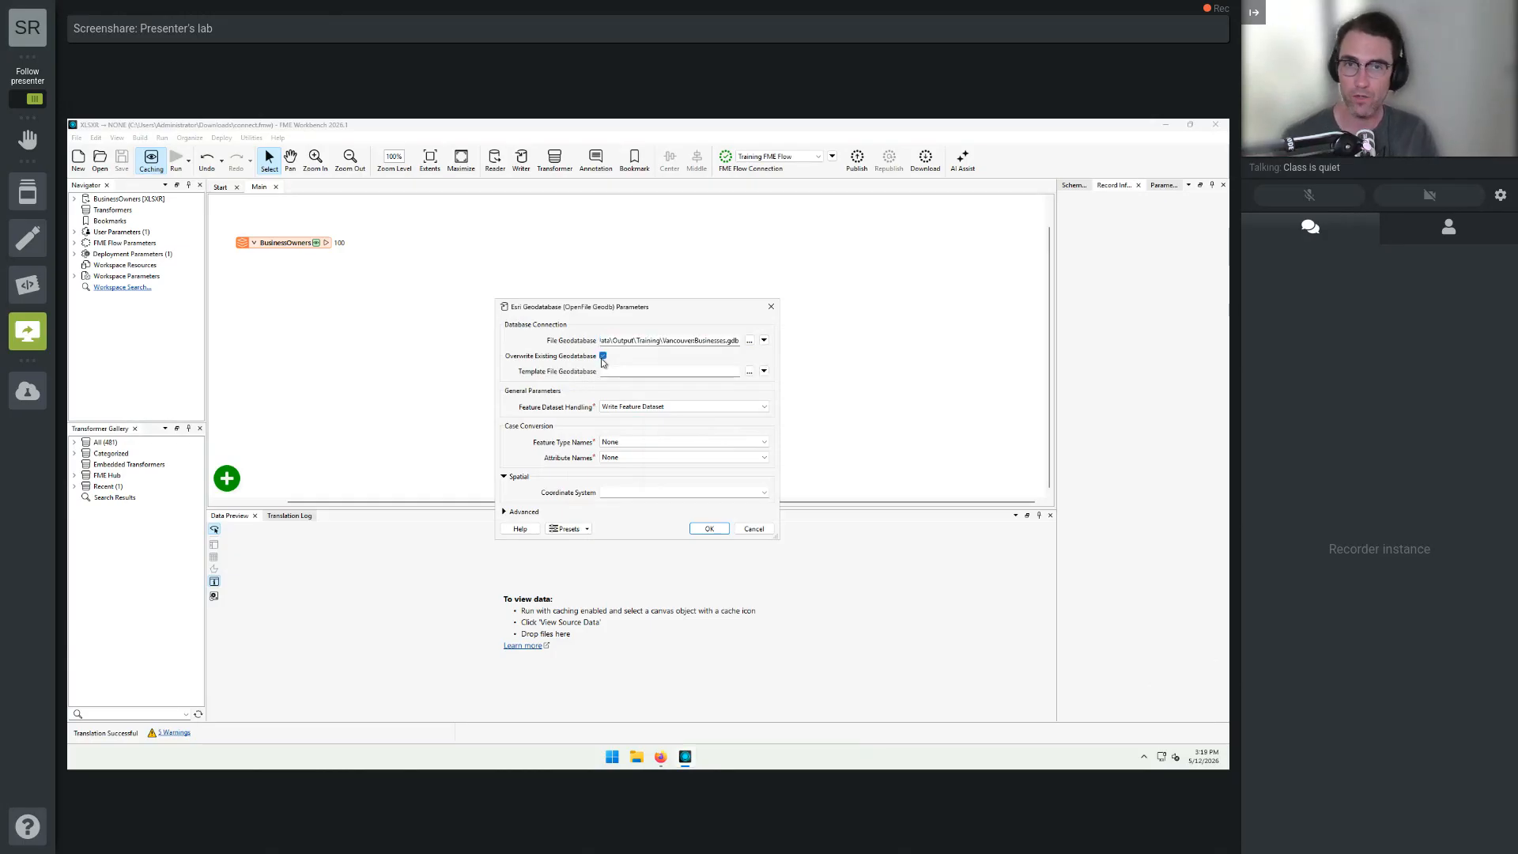
left_click(712, 527)
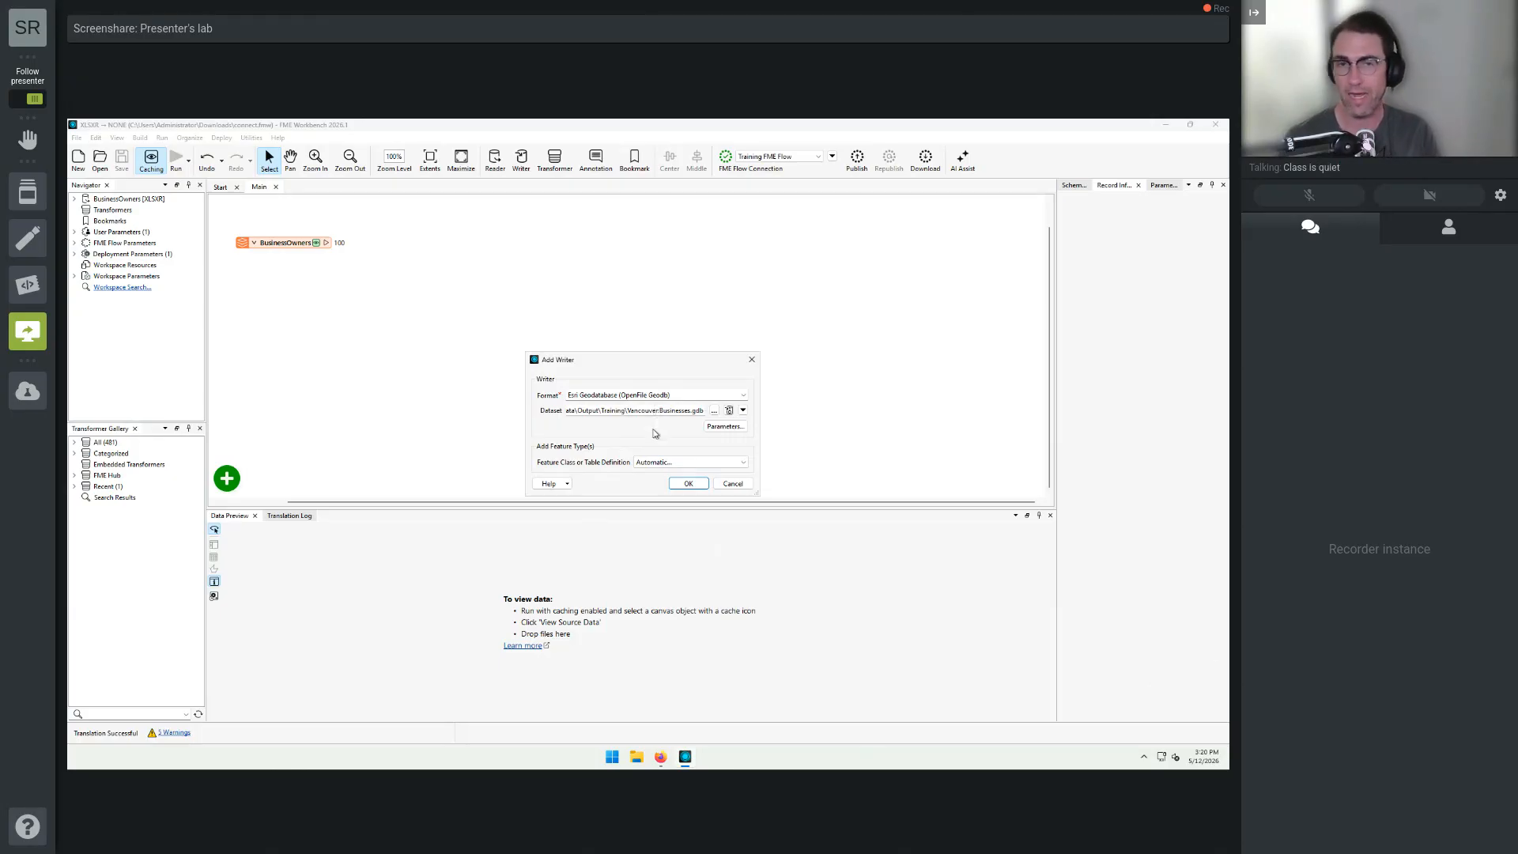
Choose Copy from Reader as the writer's feature class or table definition, and cancel adding the writer.
left_click(661, 463)
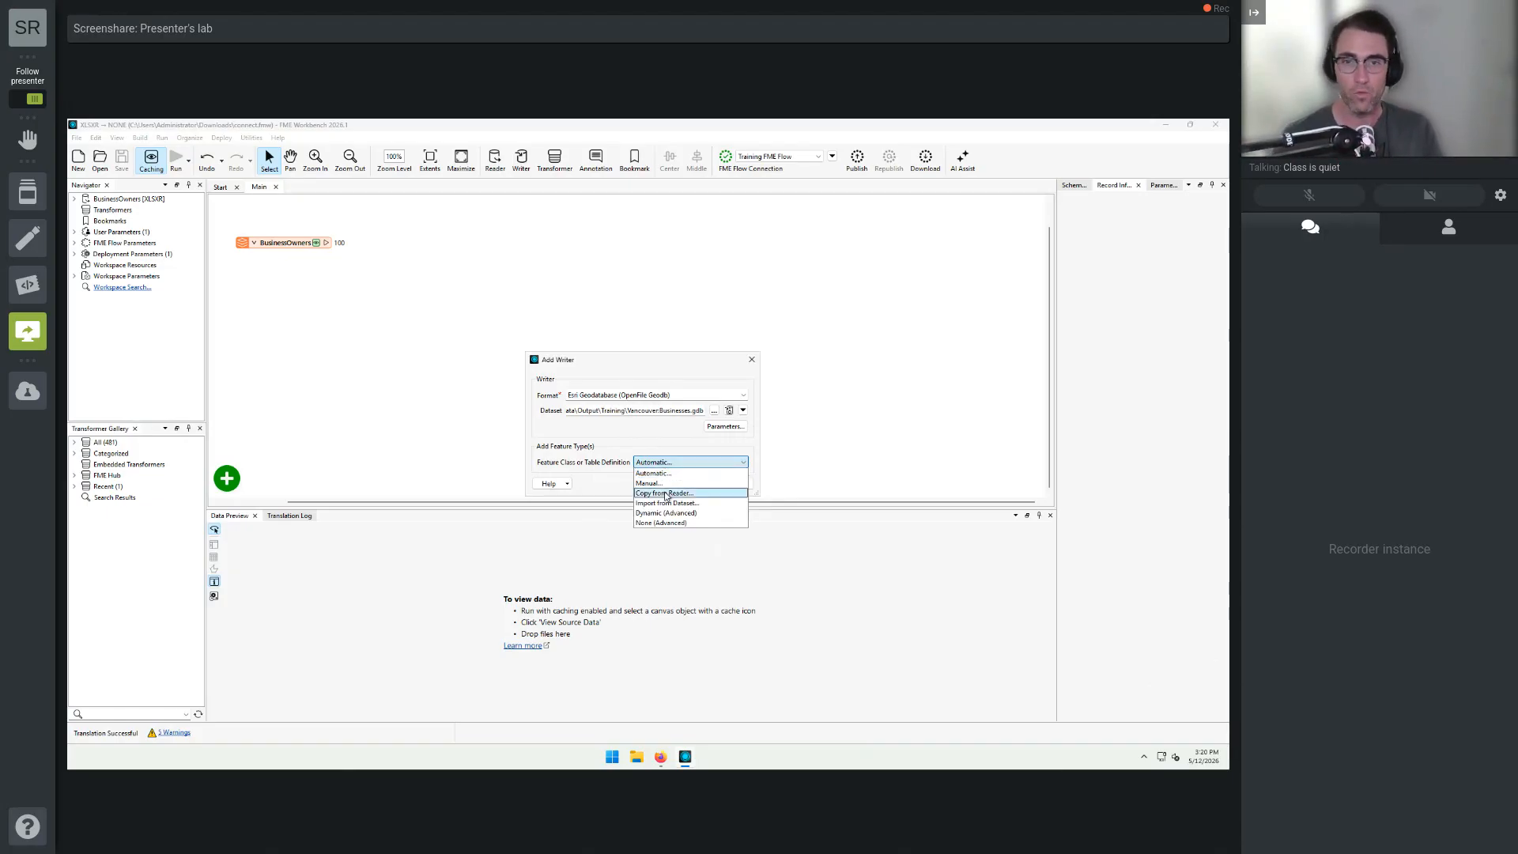
left_click(666, 493)
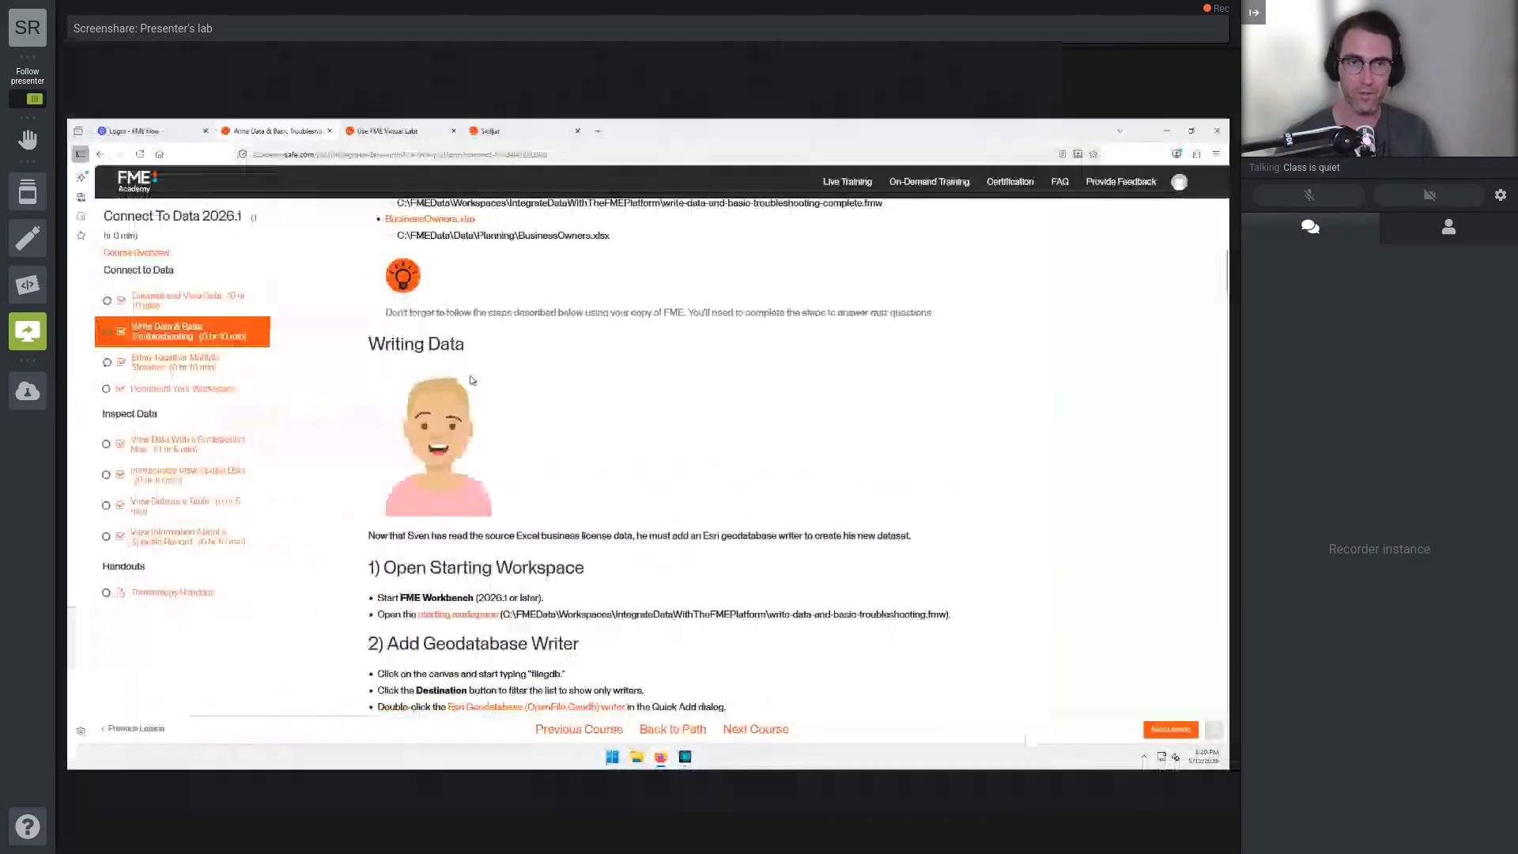
left_click(685, 756)
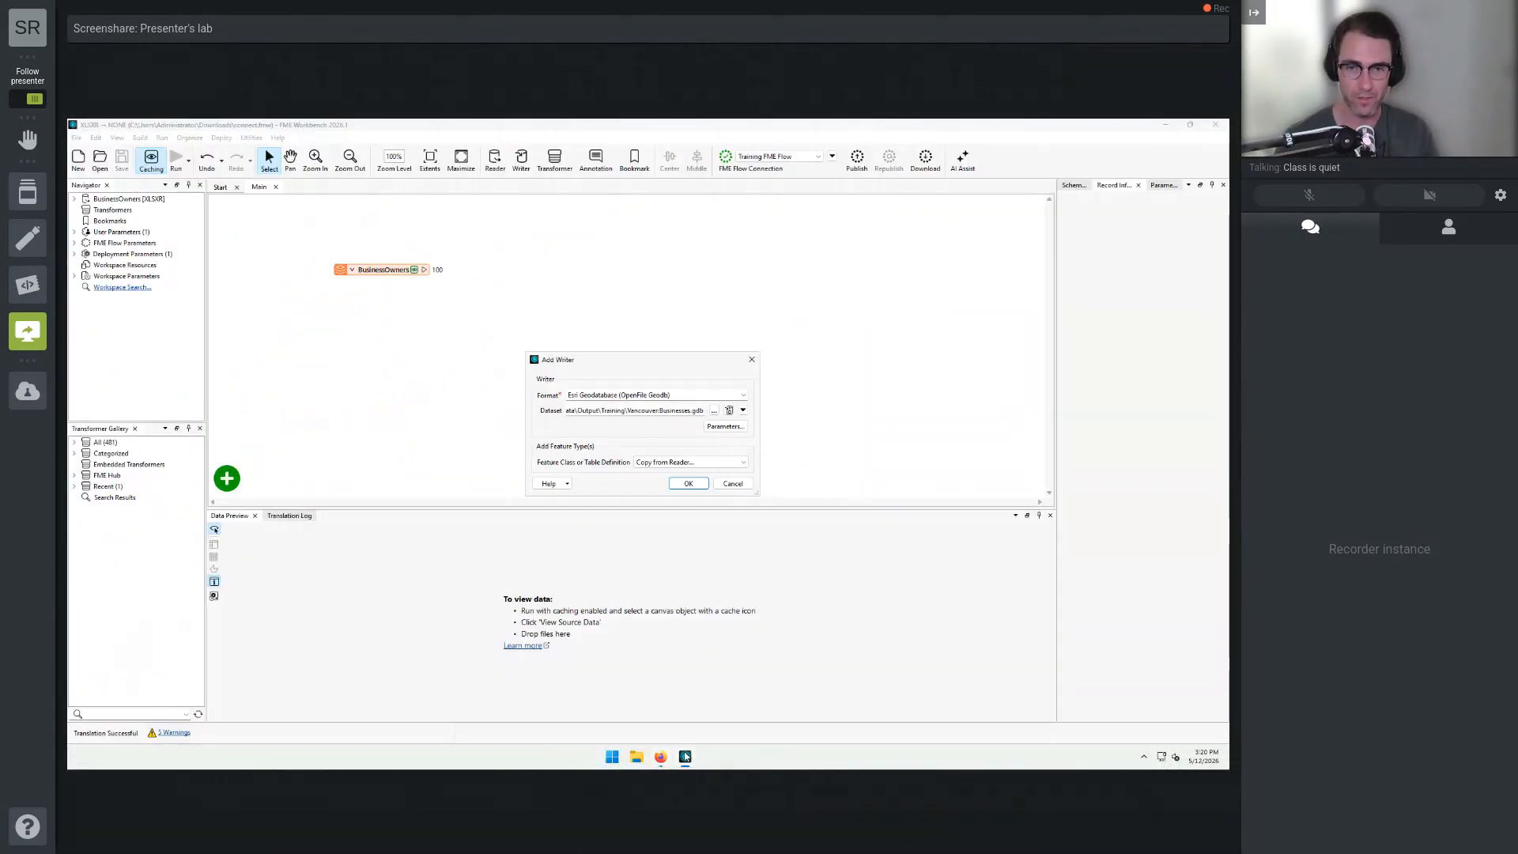
left_click(731, 484)
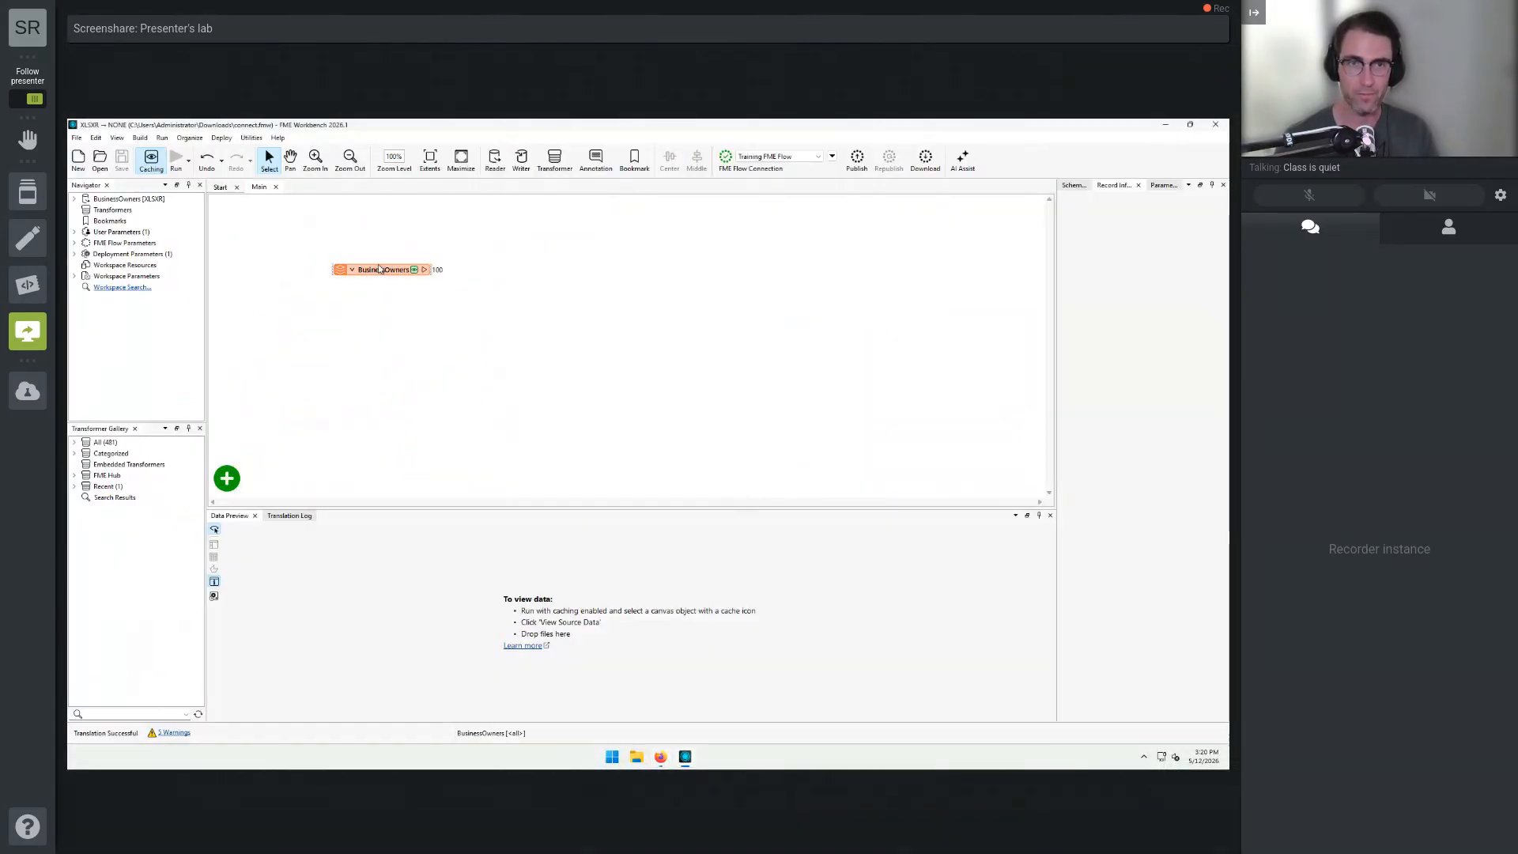
Search the available formats for "exc" and start adding a Microsoft Excel reader.
type("exc")
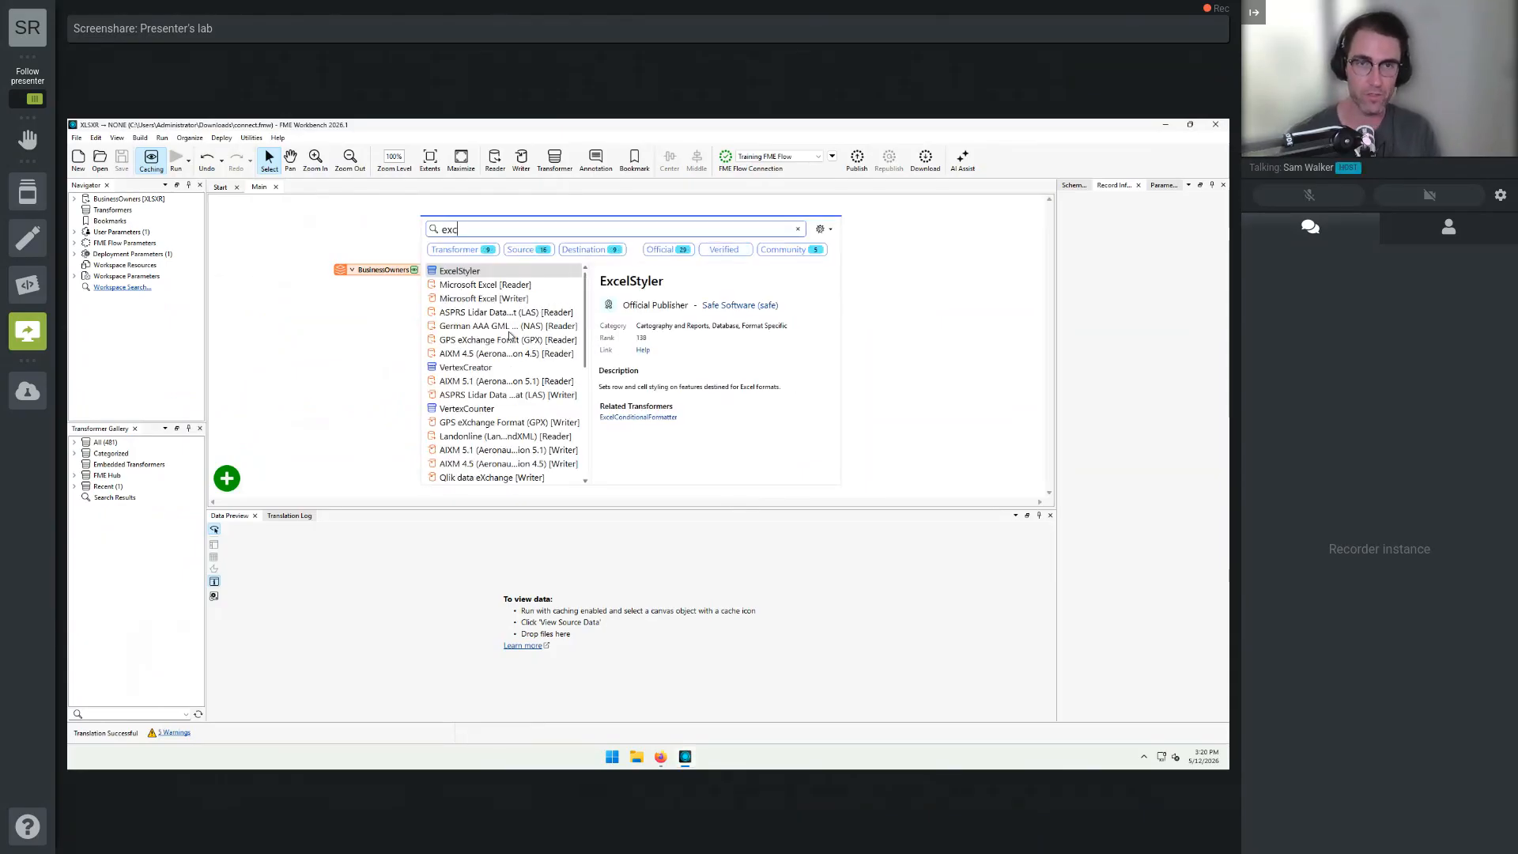
key("Down")
key("Down")
key("Up")
key("Return")
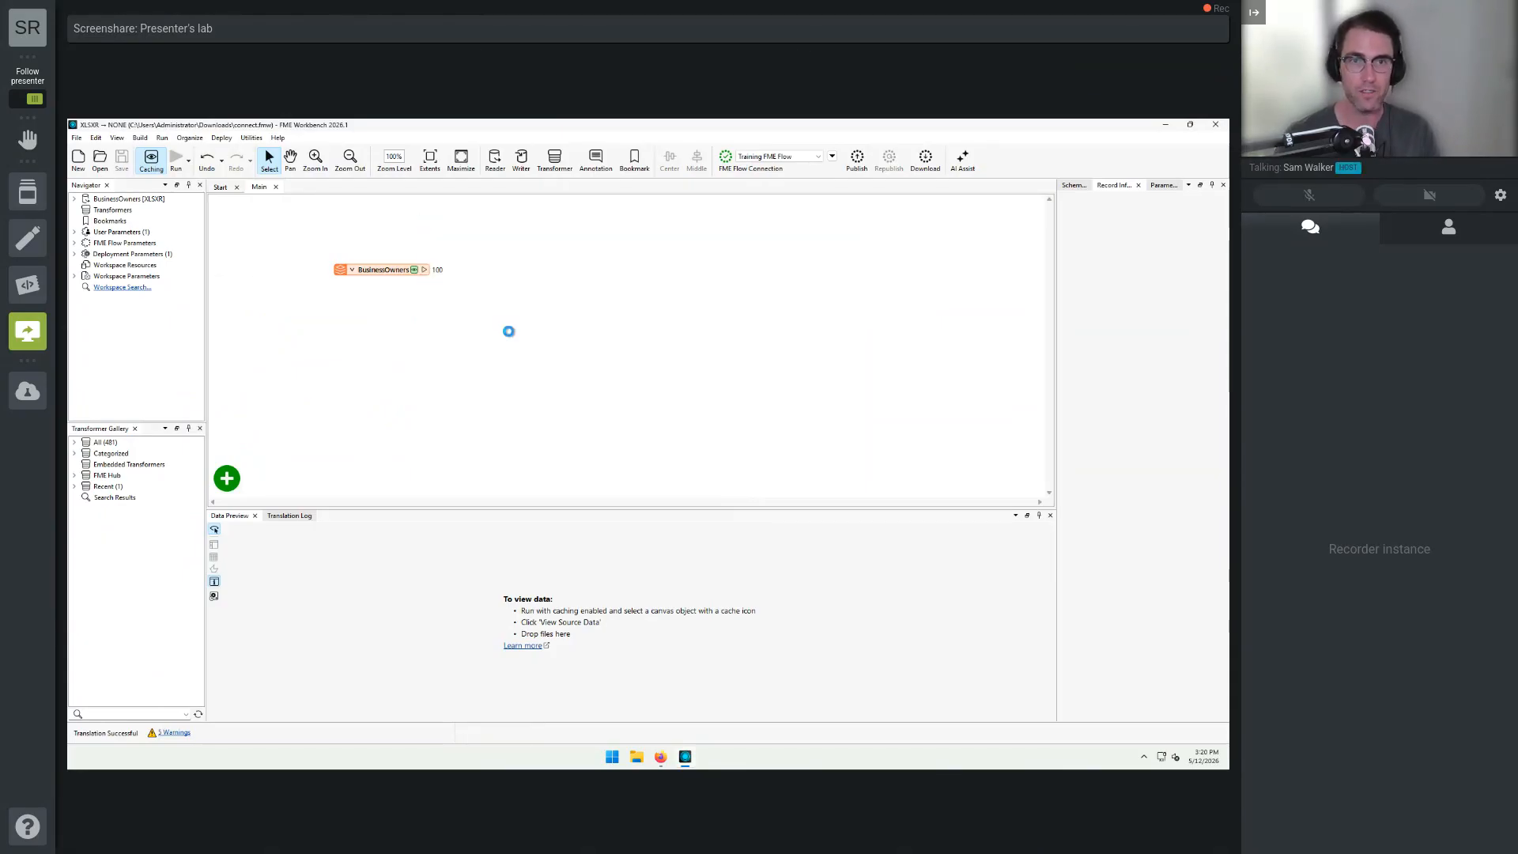
Set the Excel reader's dataset to PublicArt.xlsx in C:\FMEData\Data\Culture.
left_click(729, 411)
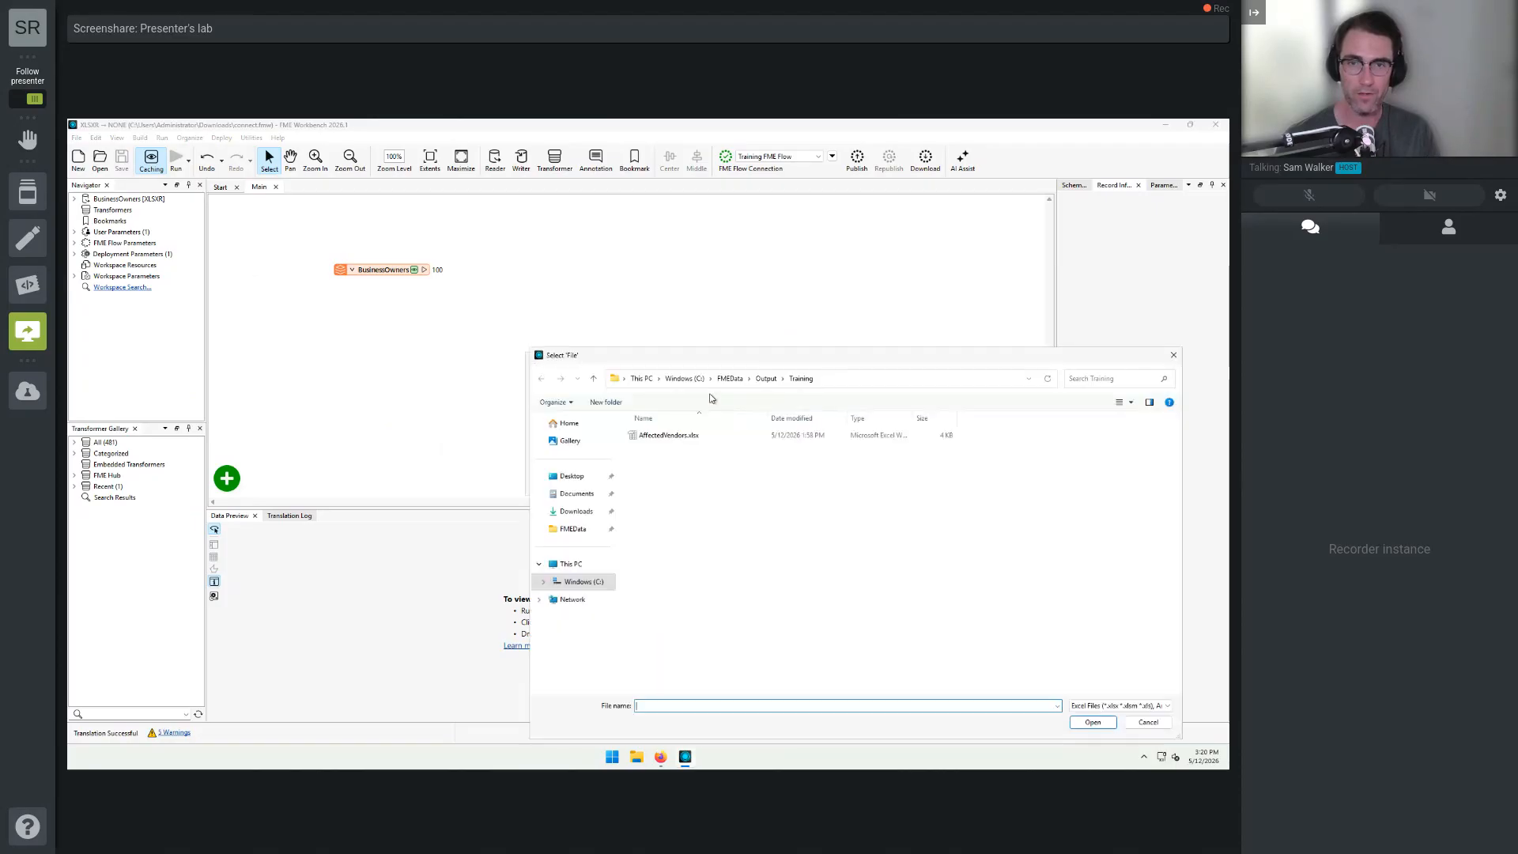
left_click(763, 376)
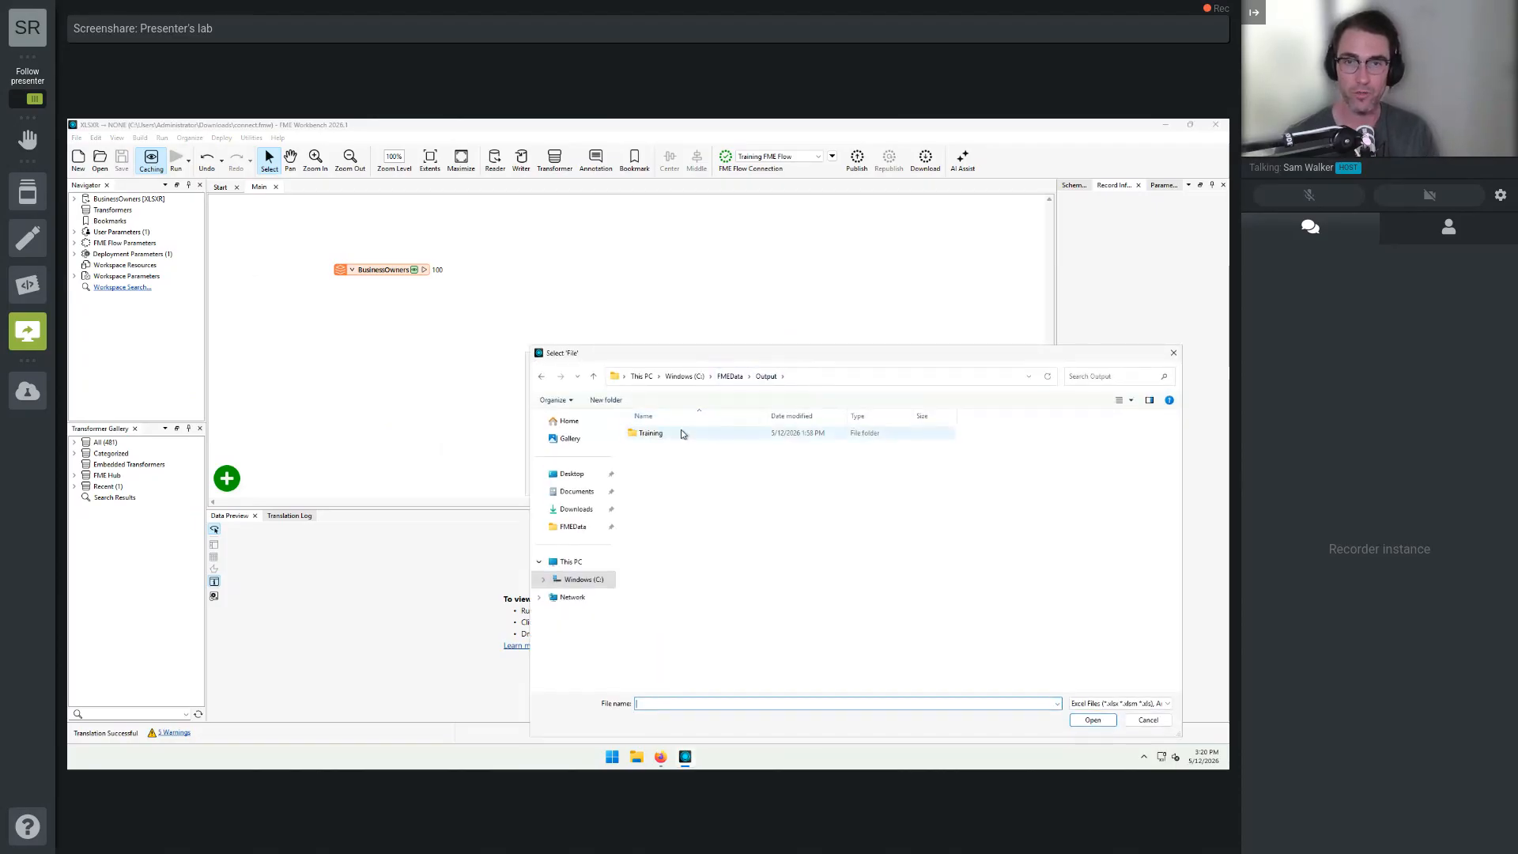
left_click(728, 376)
double_click(660, 433)
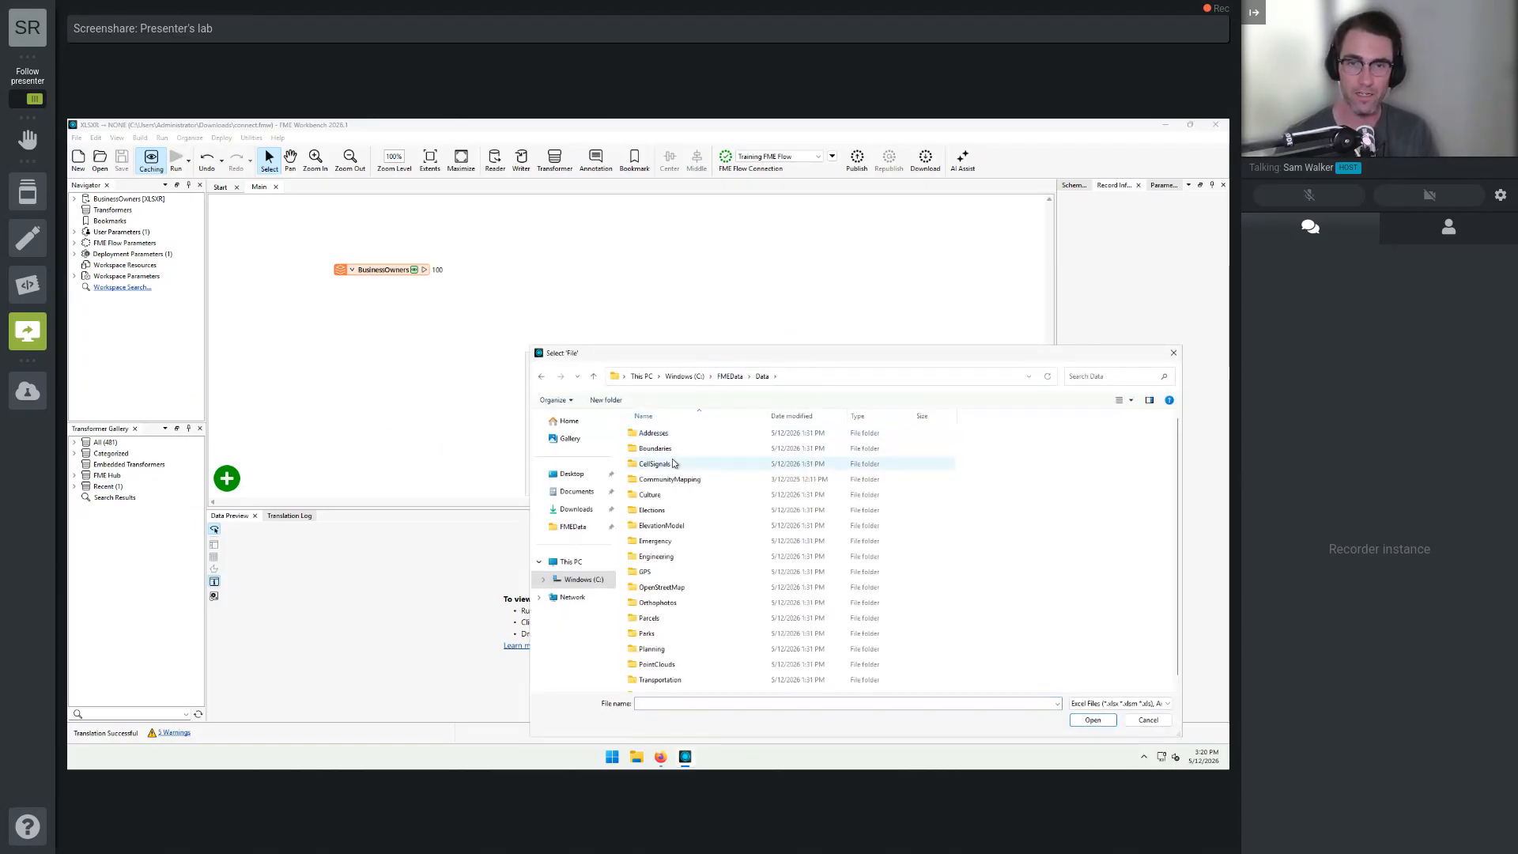
double_click(664, 495)
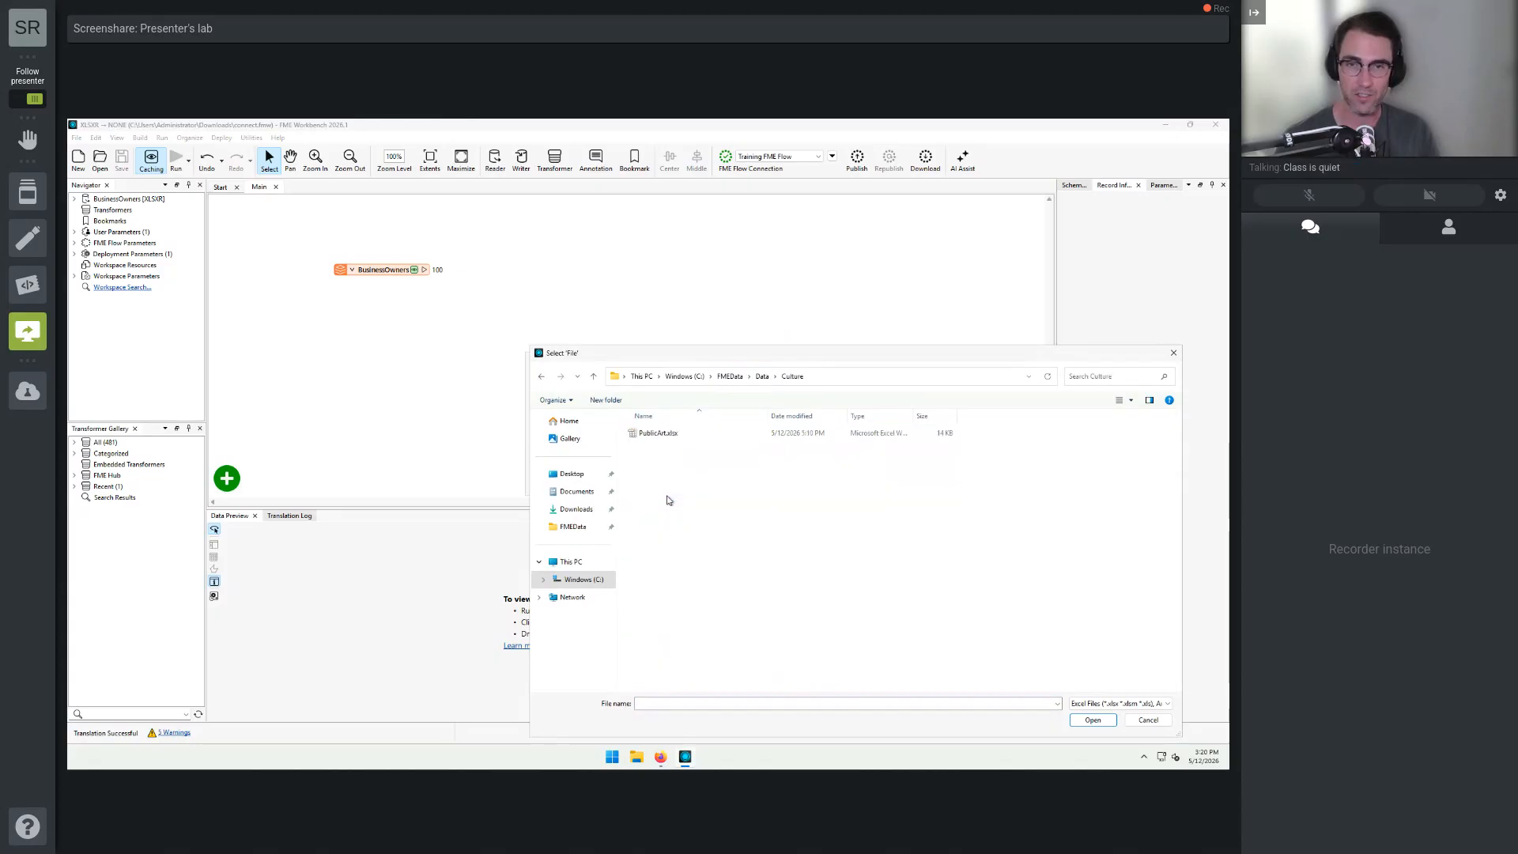
double_click(686, 438)
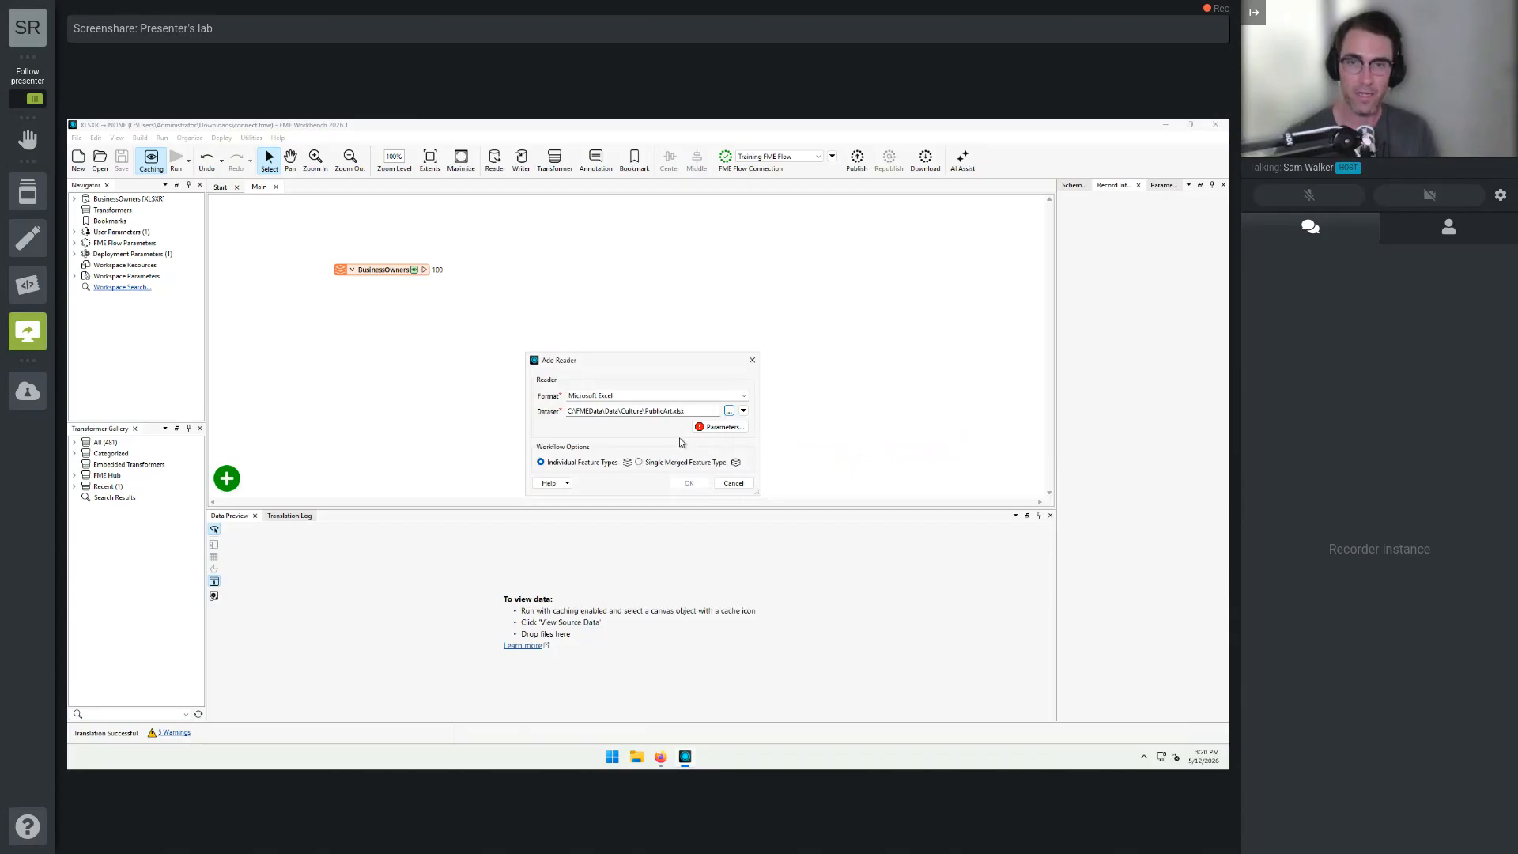
Set the PublicArt Excel reader's coordinate system to LL84 and finish adding the reader to the canvas.
left_click_drag(581, 356, 418, 340)
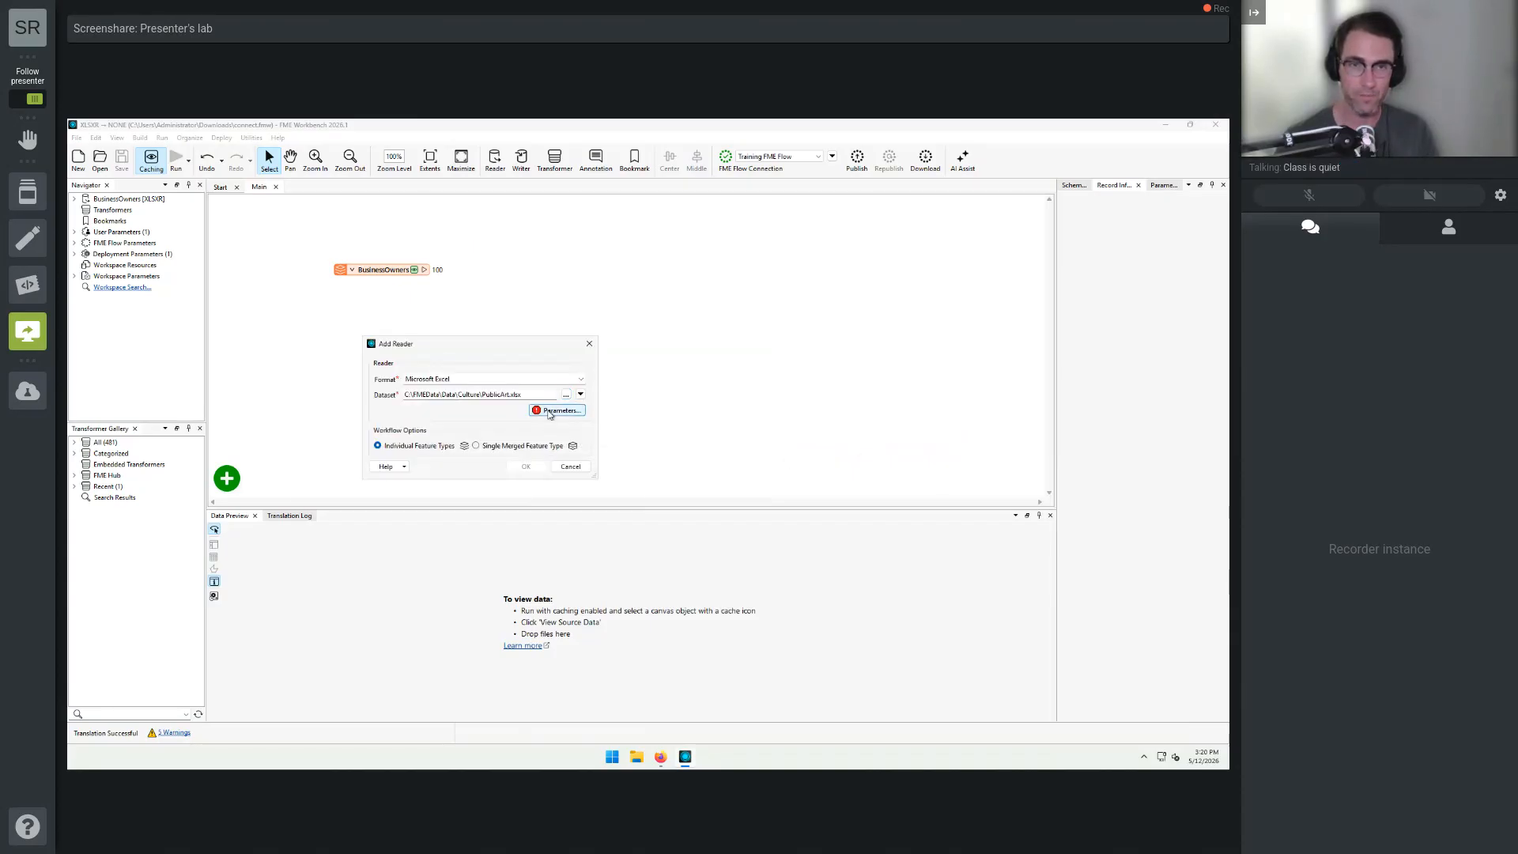
left_click(550, 411)
left_click(457, 674)
type("LL84l84")
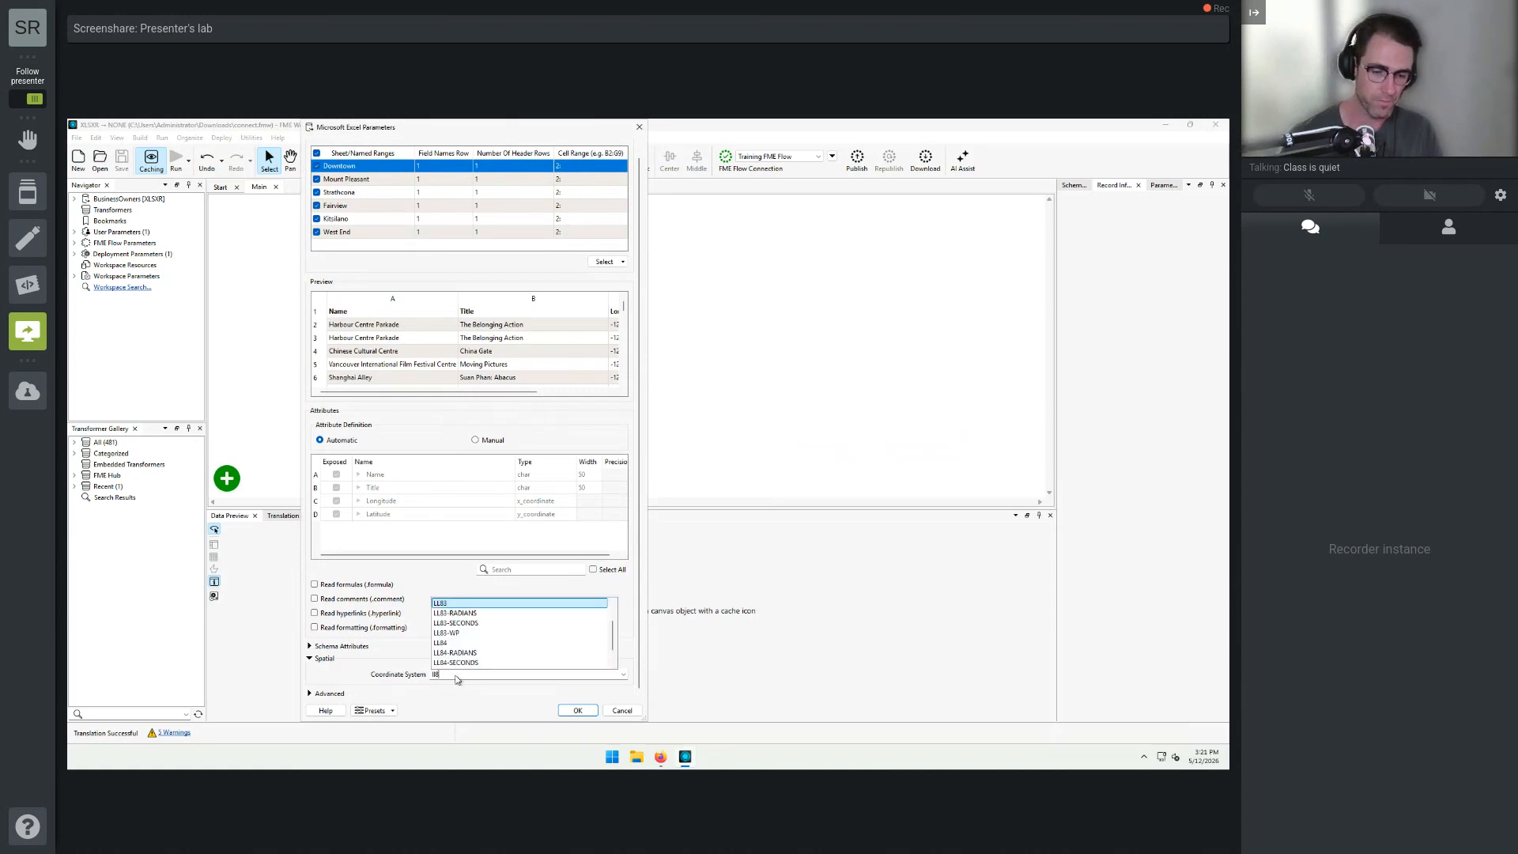
key("Return")
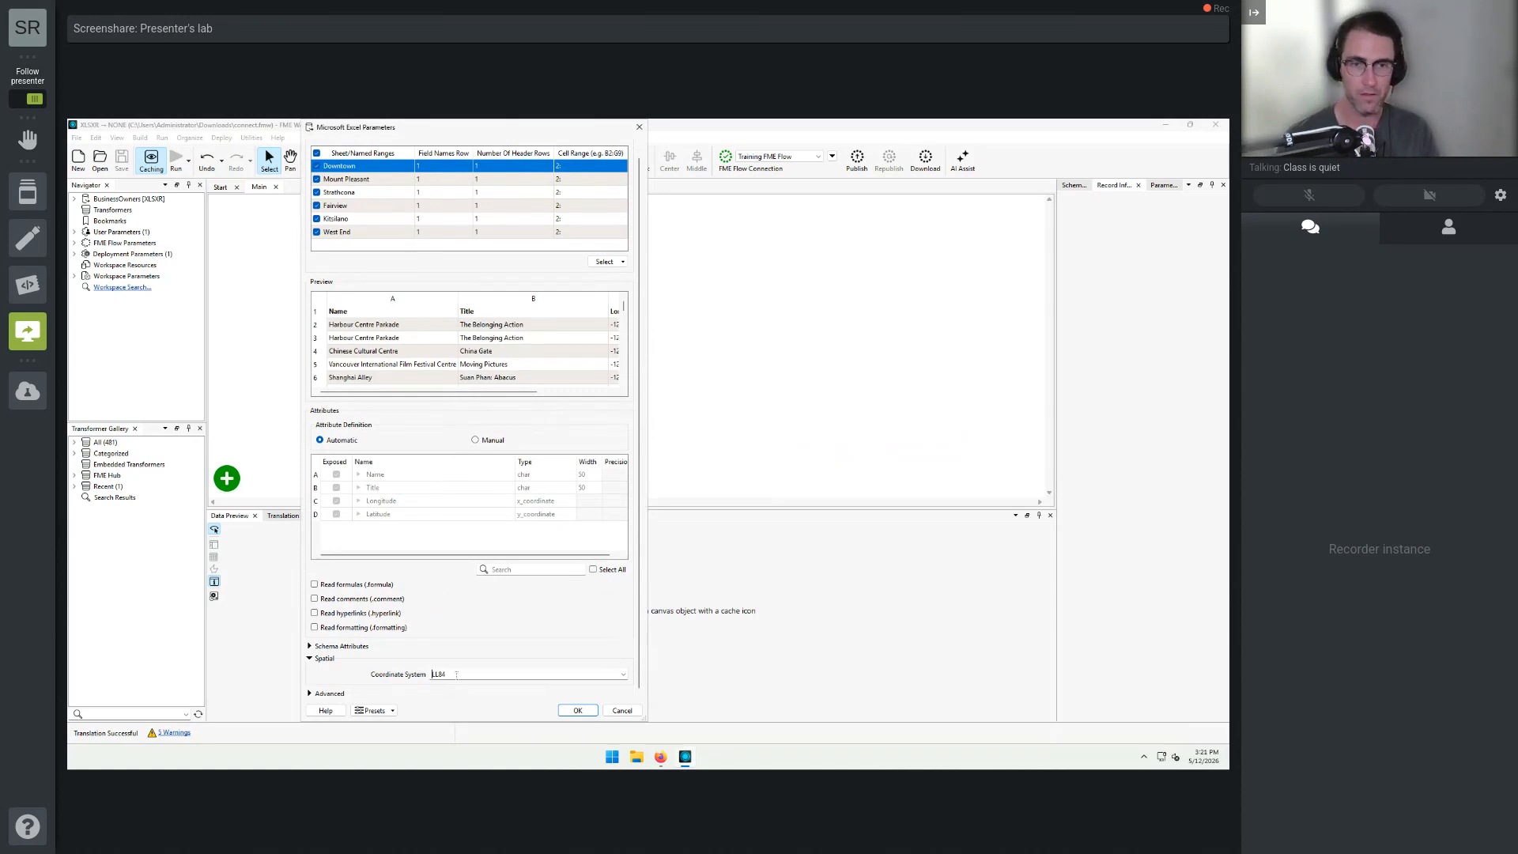
left_click(577, 710)
left_click(527, 467)
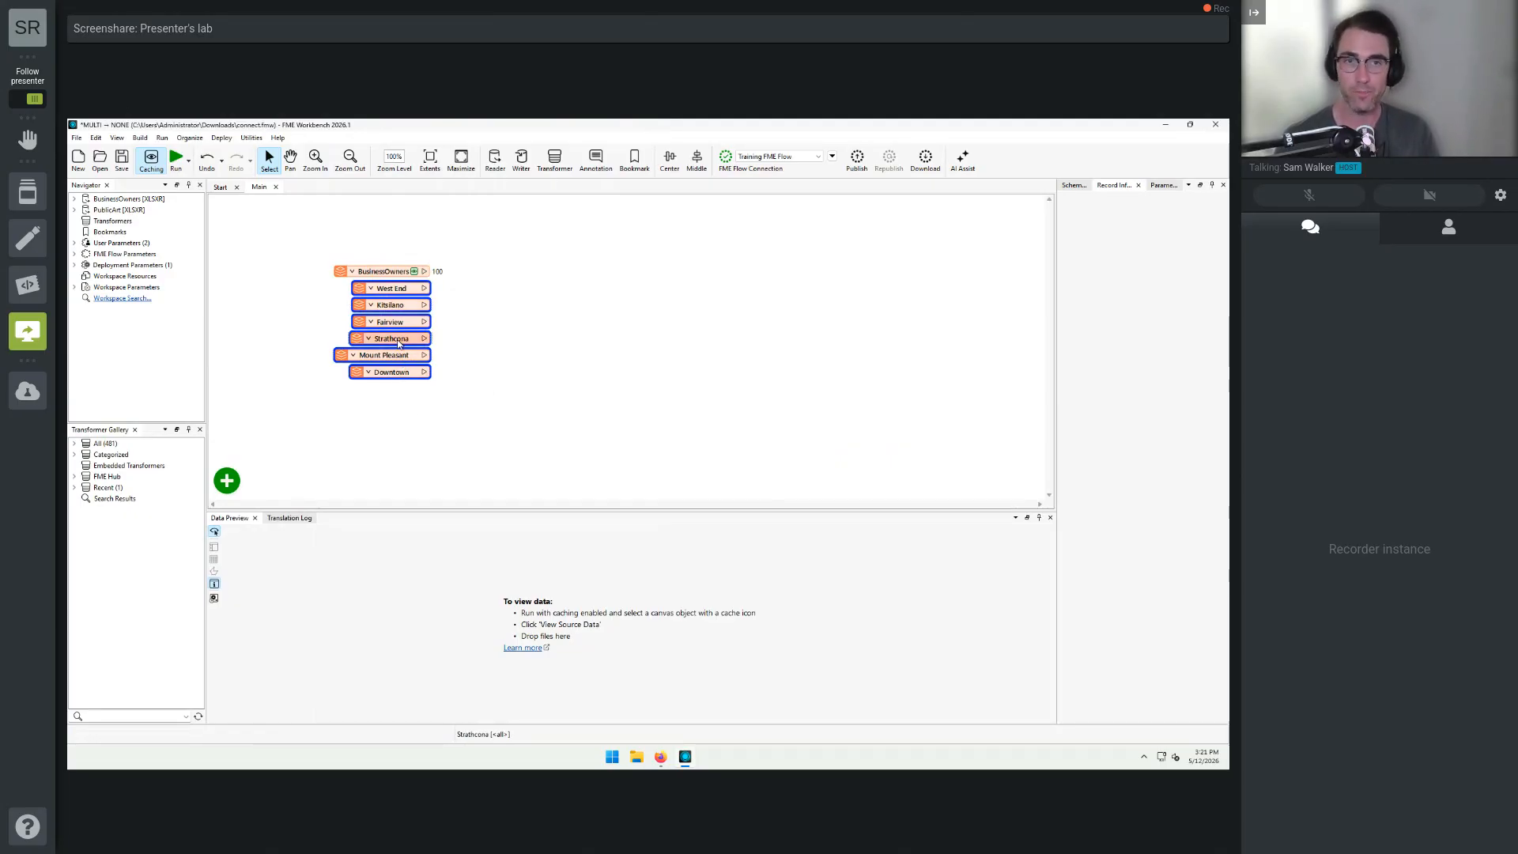
left_click(544, 262)
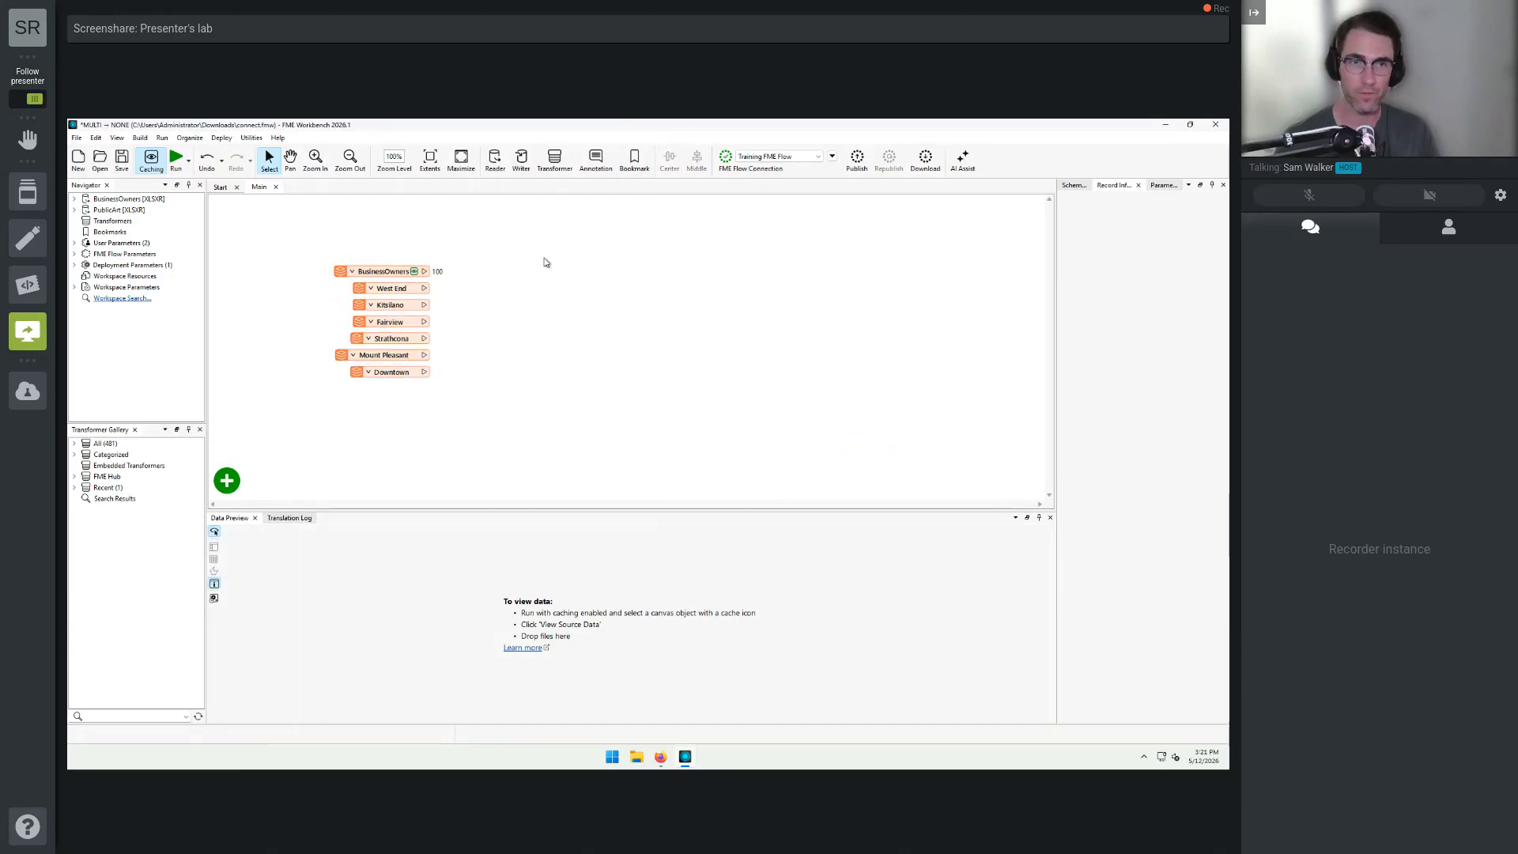
type("filegdb")
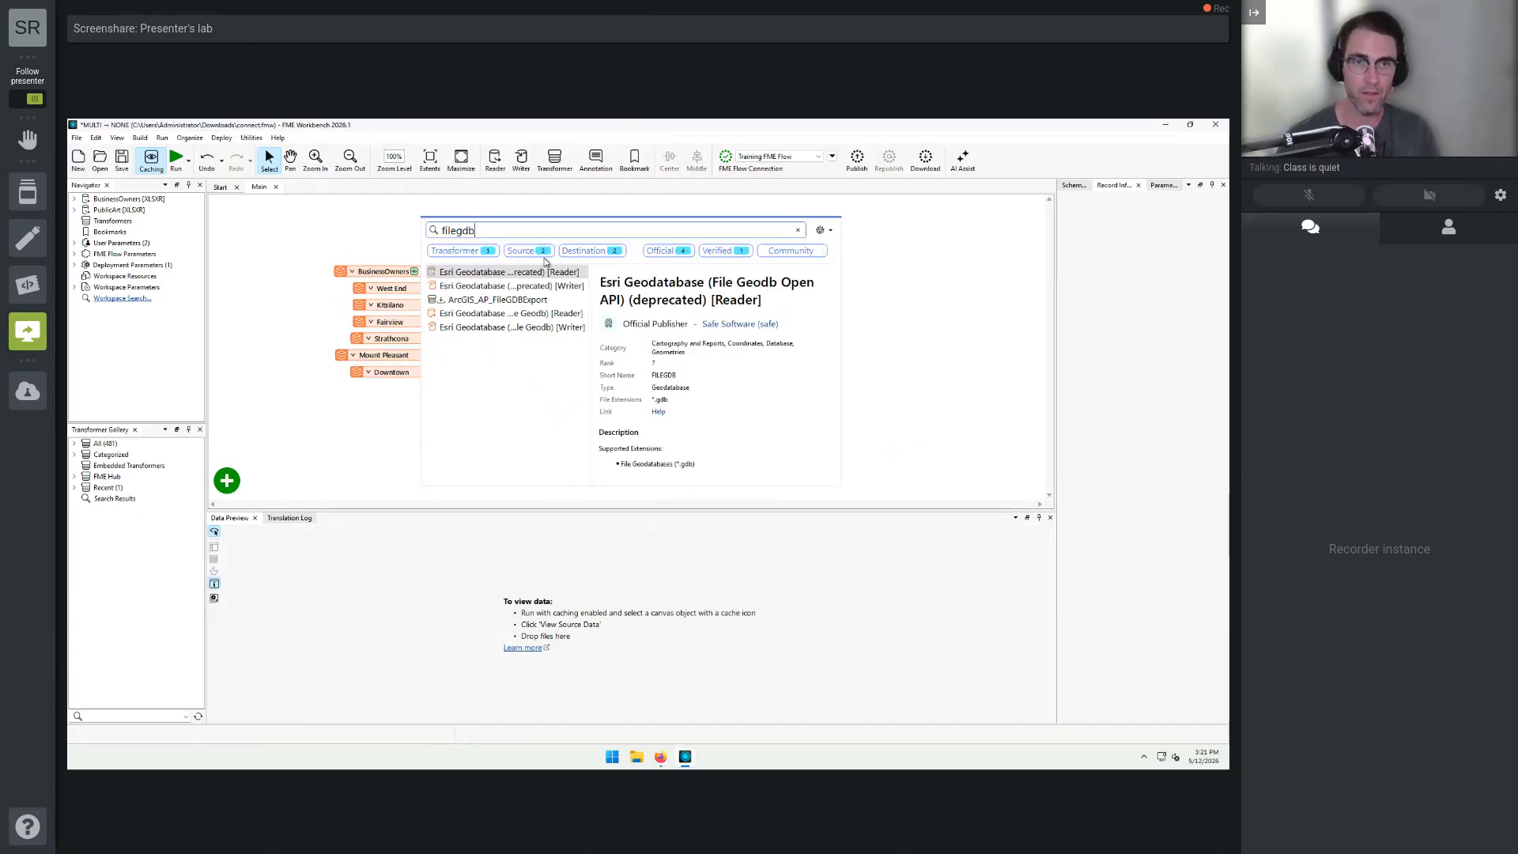
key("Down")
key("Return")
key("Escape")
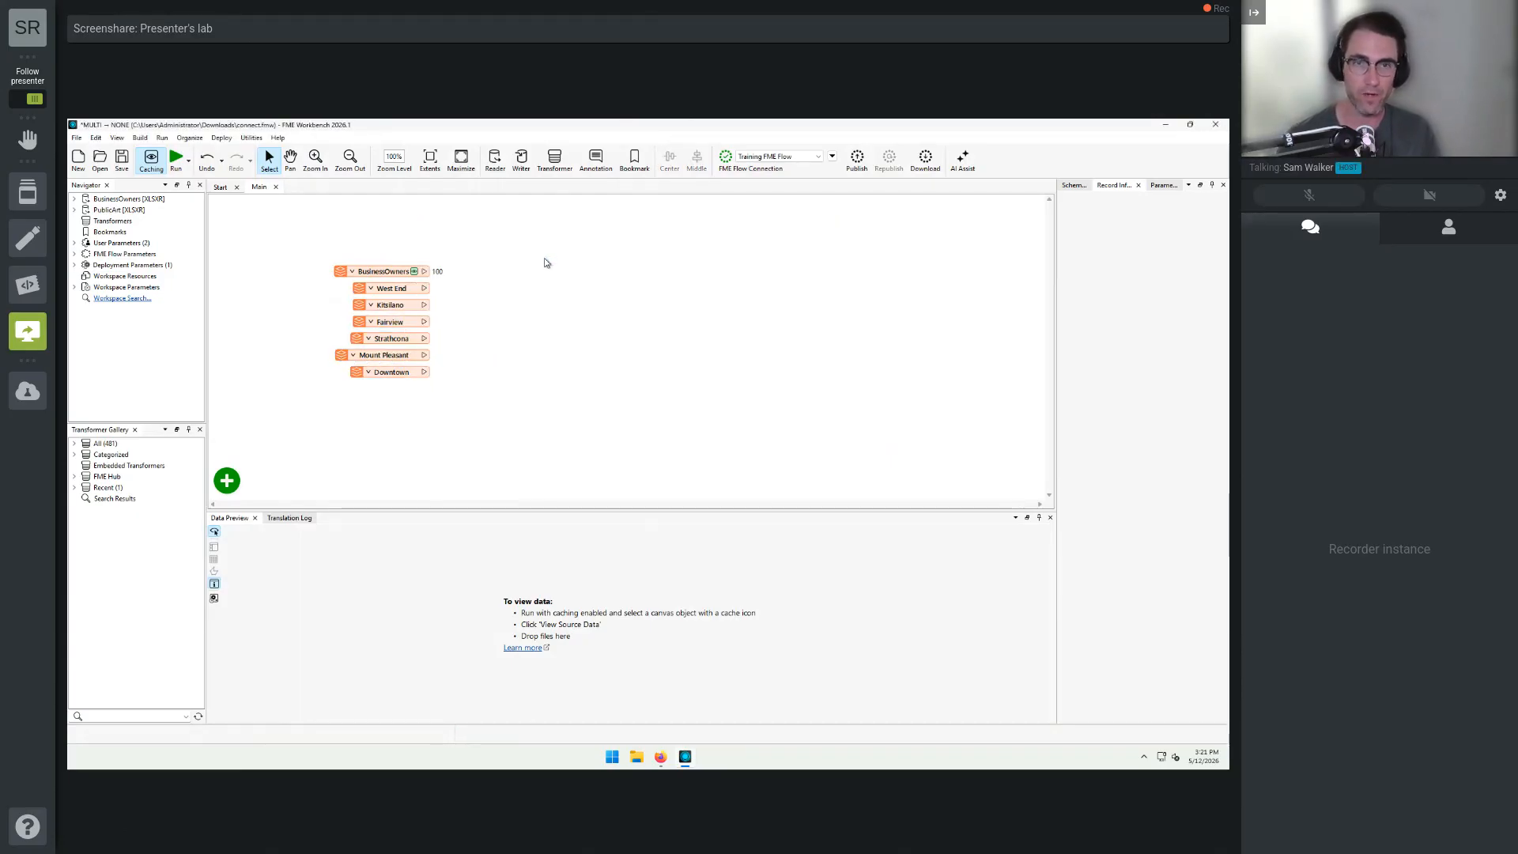
Start adding an Esri Geodatabase (OpenFile Geodb) writer with its dataset named VancouverBusinesses in C:\FMEData\Output\Training.
type("filegdb")
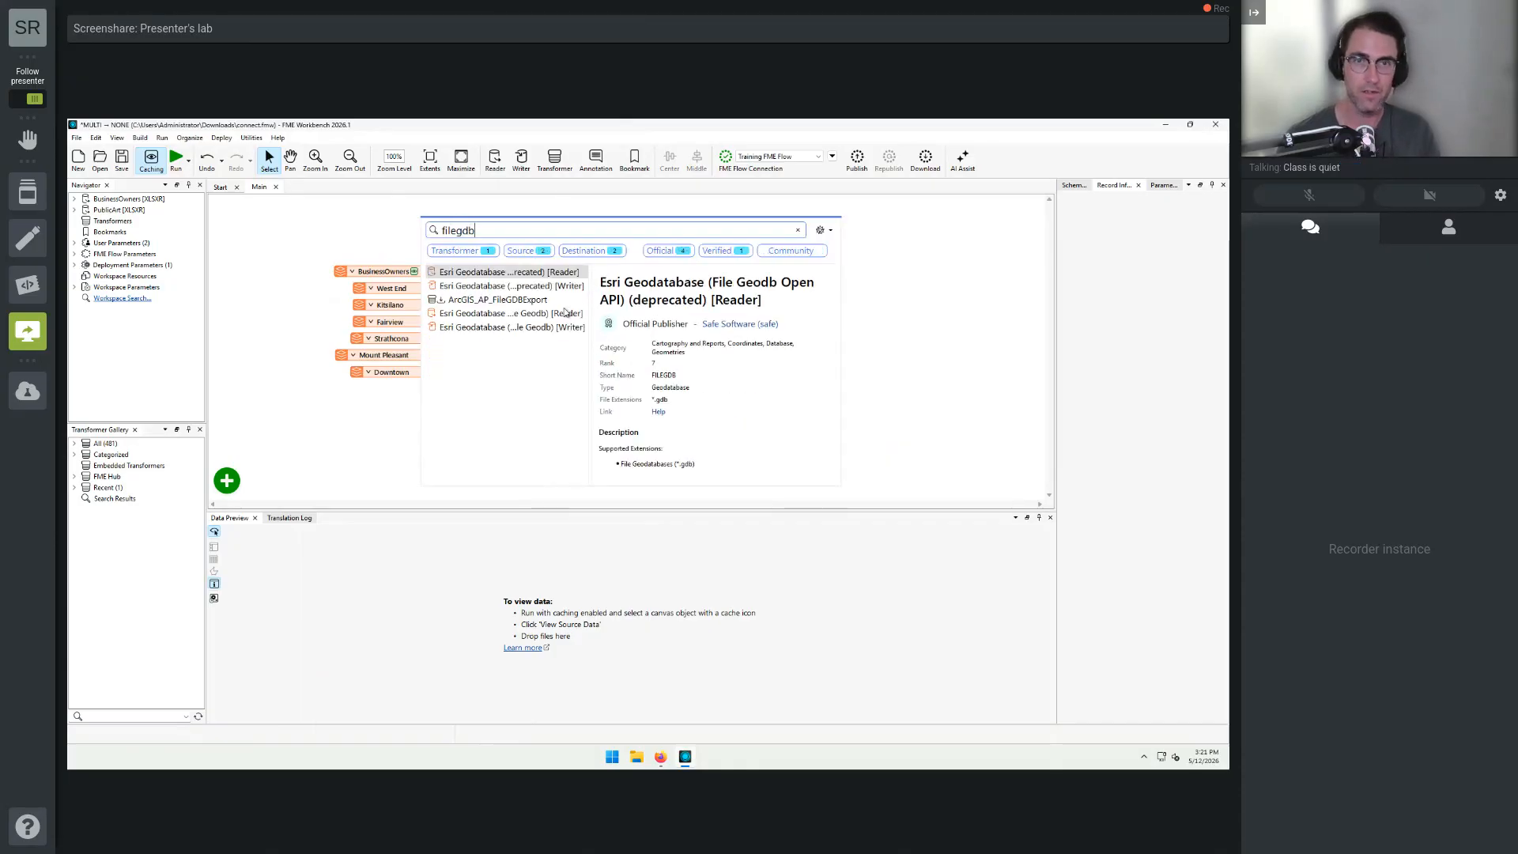
left_click(557, 328)
left_click(714, 410)
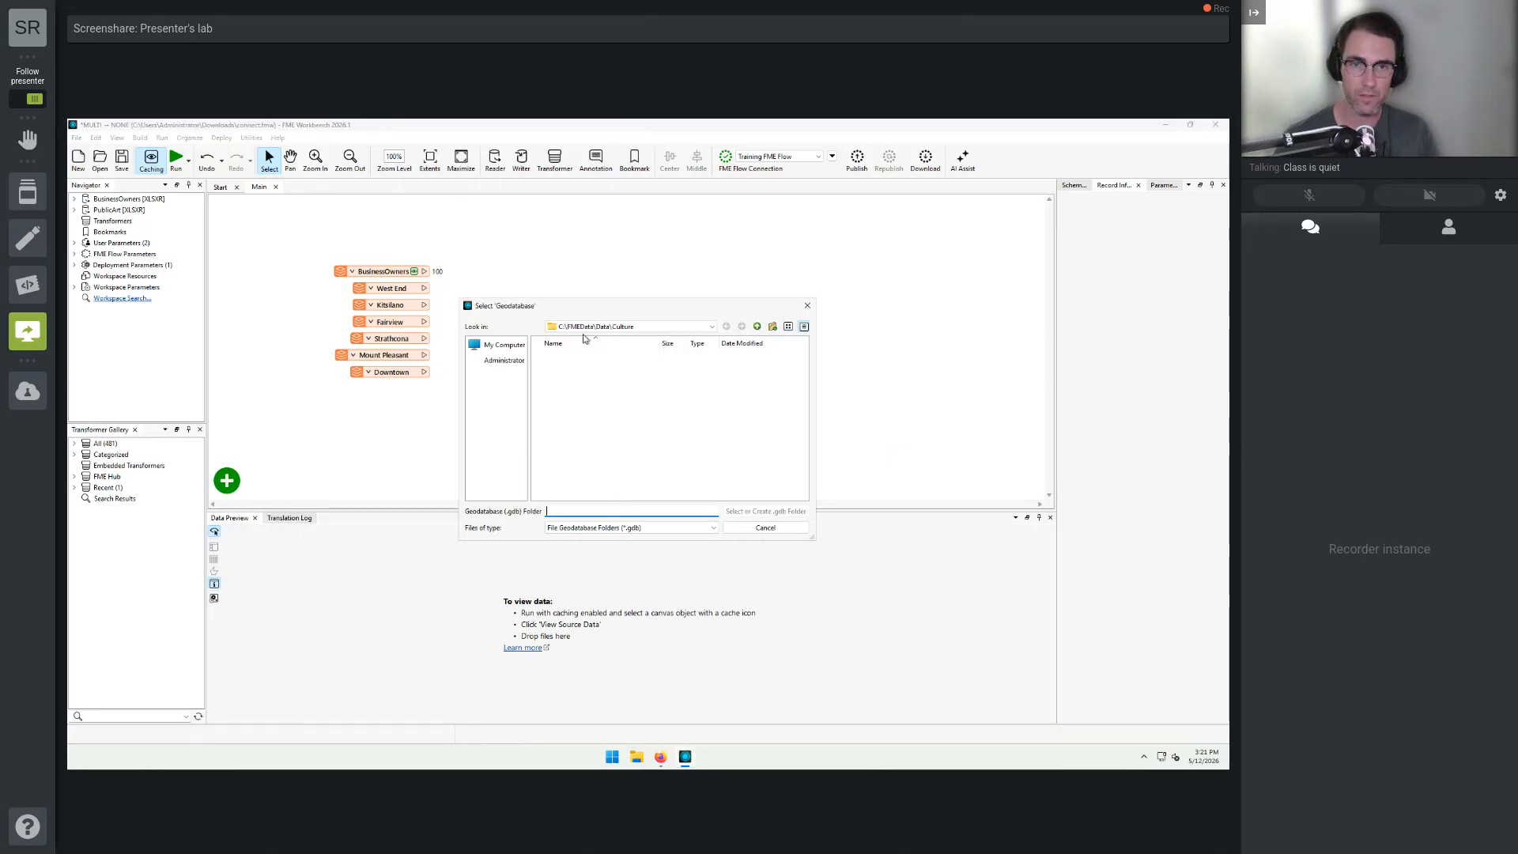
left_click(756, 326)
left_click(756, 326)
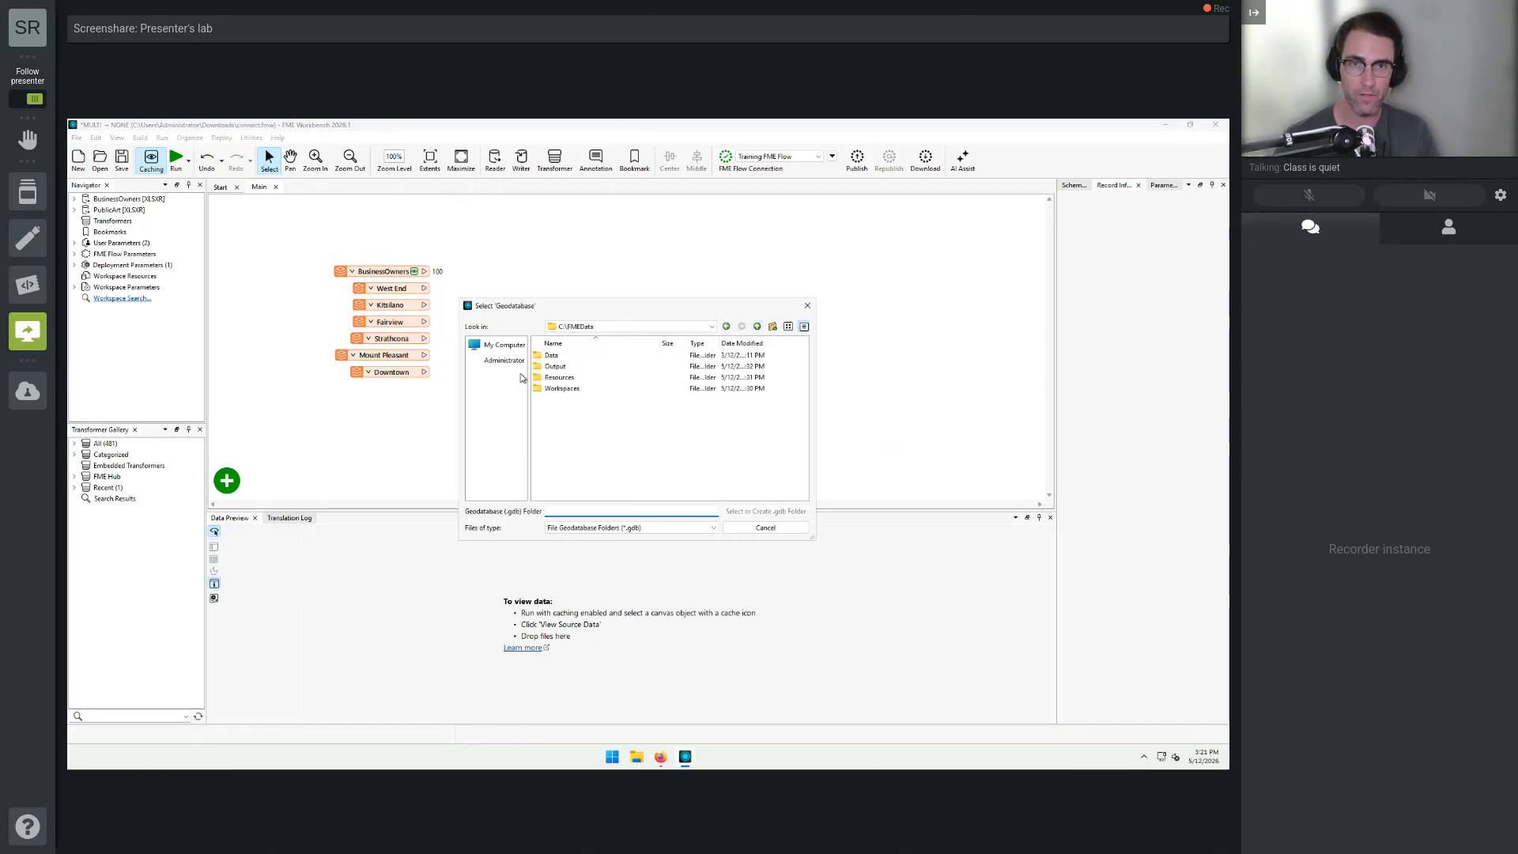
double_click(572, 366)
double_click(574, 356)
left_click(587, 511)
type("VancouverBusinesses")
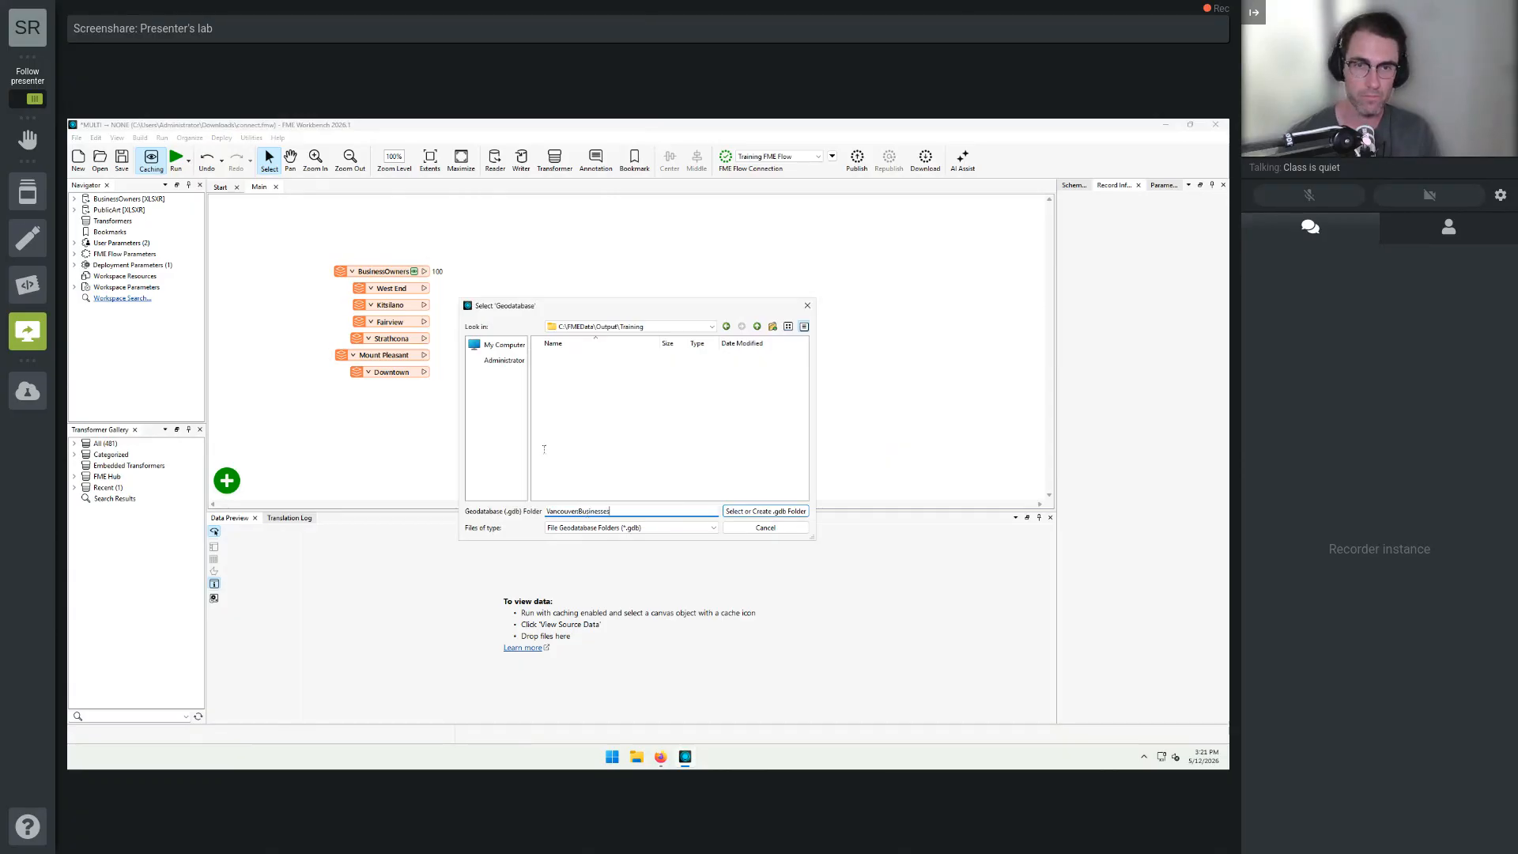
left_click(789, 511)
Add the writer with Copy from Reader definitions for all feature types, and move its feature types closer to the readers.
left_click(670, 463)
left_click(672, 493)
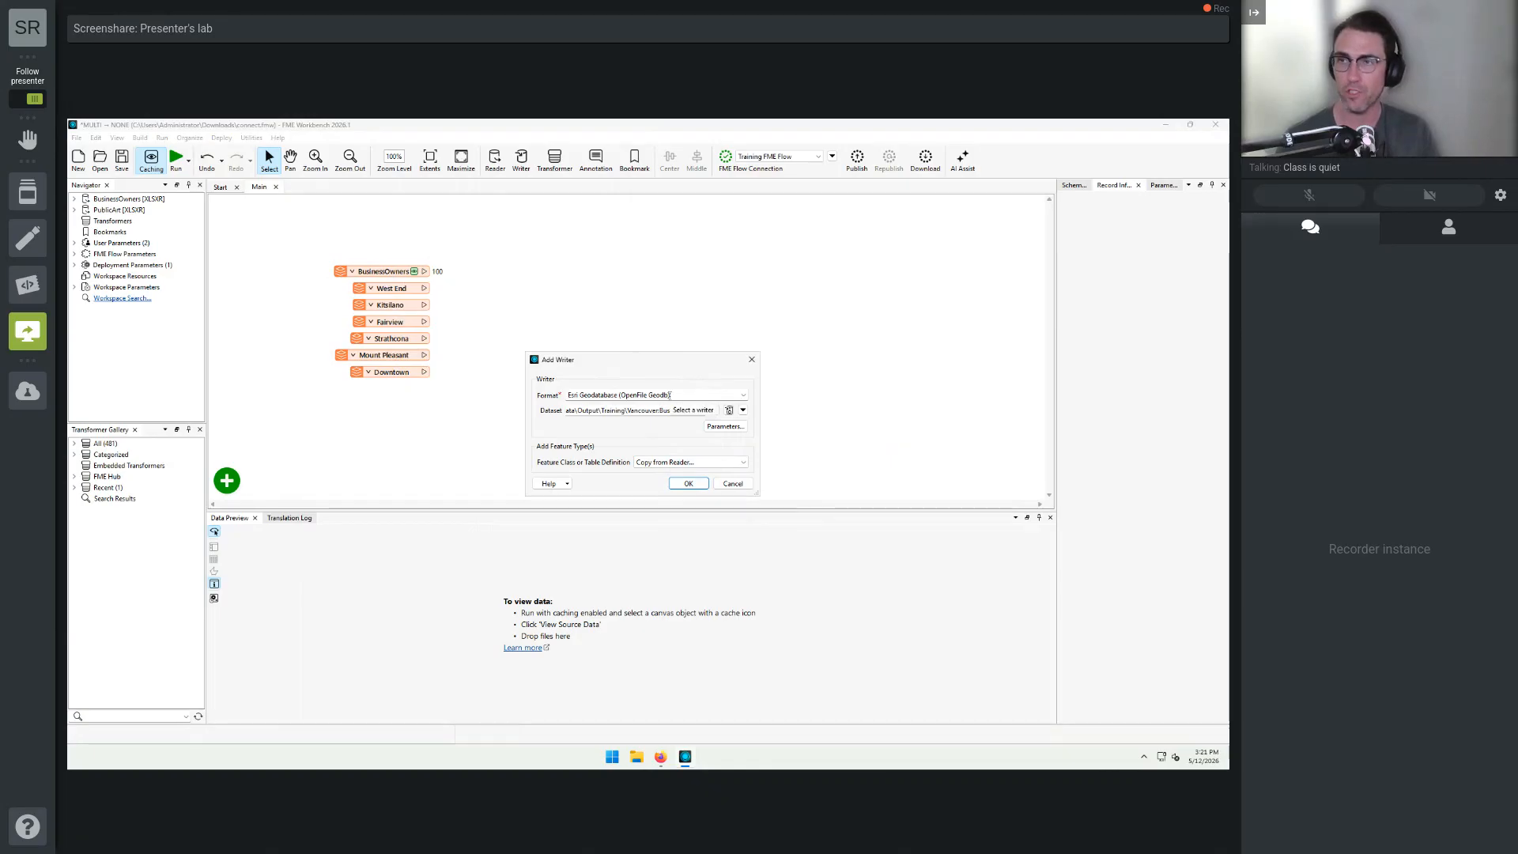
left_click(688, 484)
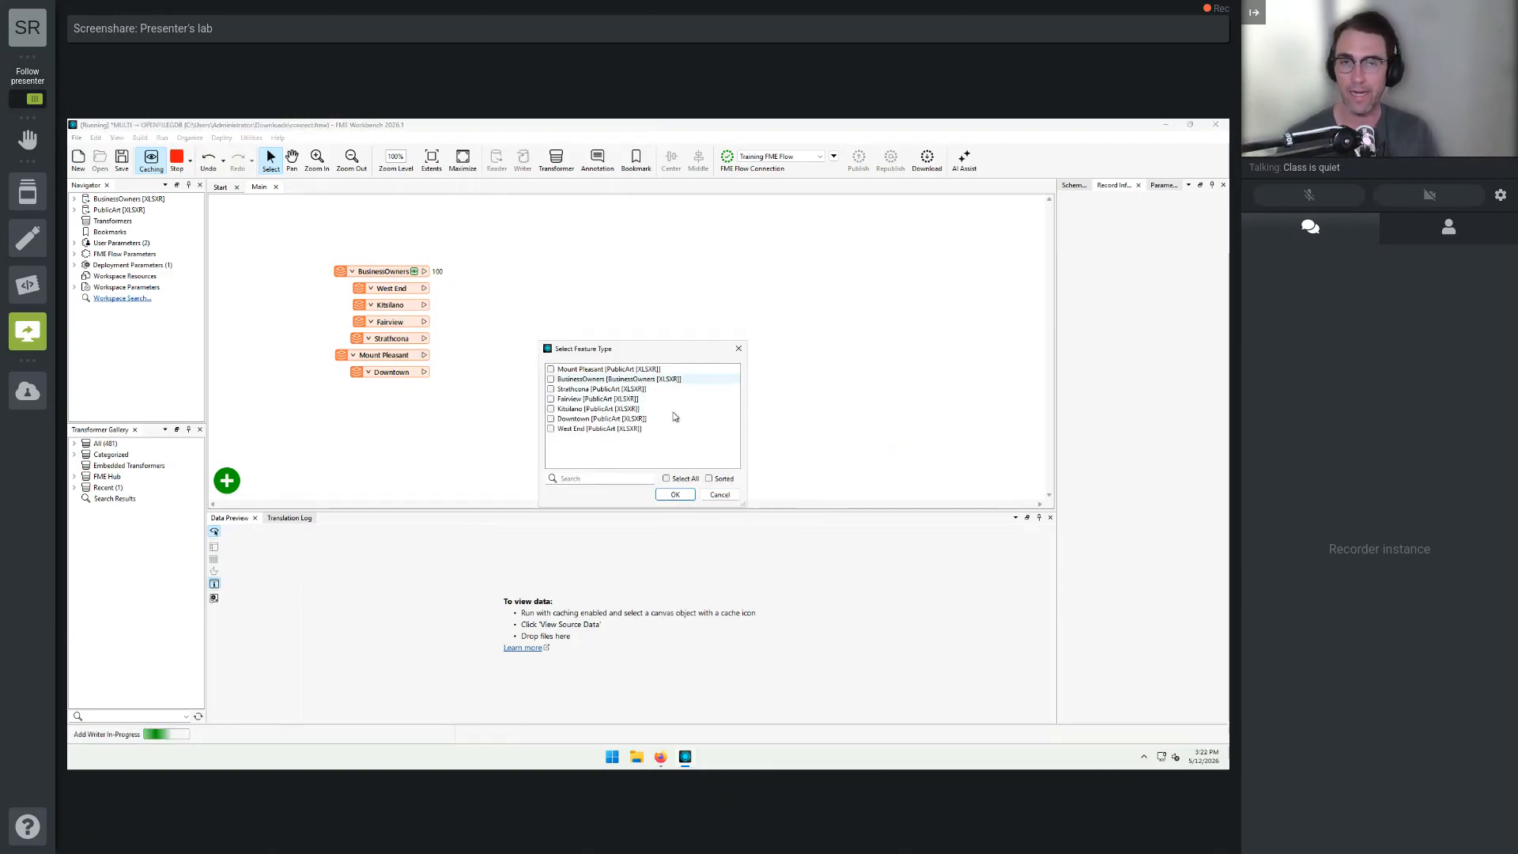
left_click(682, 480)
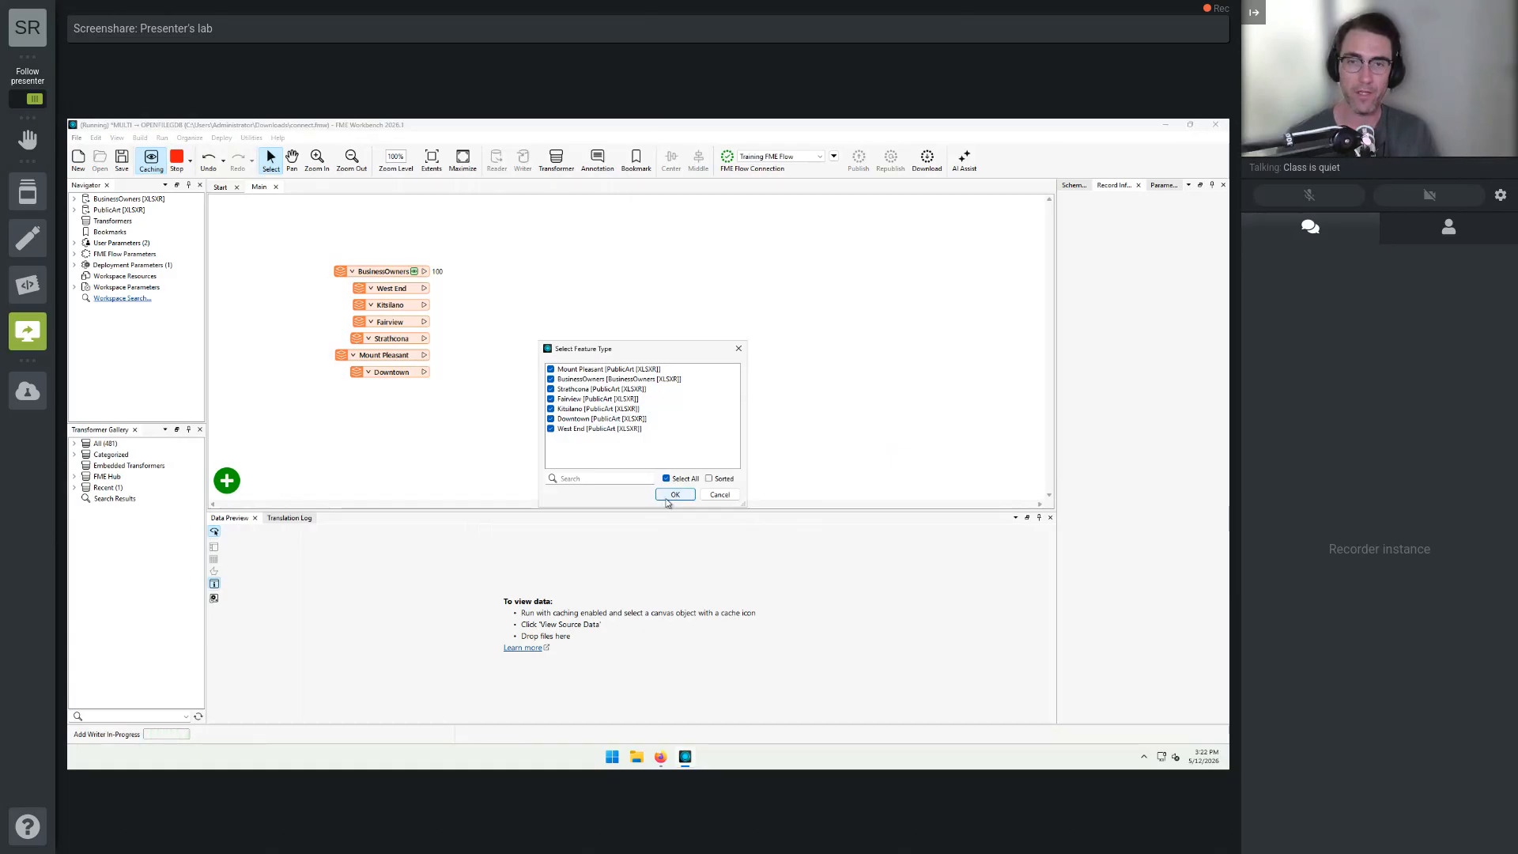
left_click(673, 495)
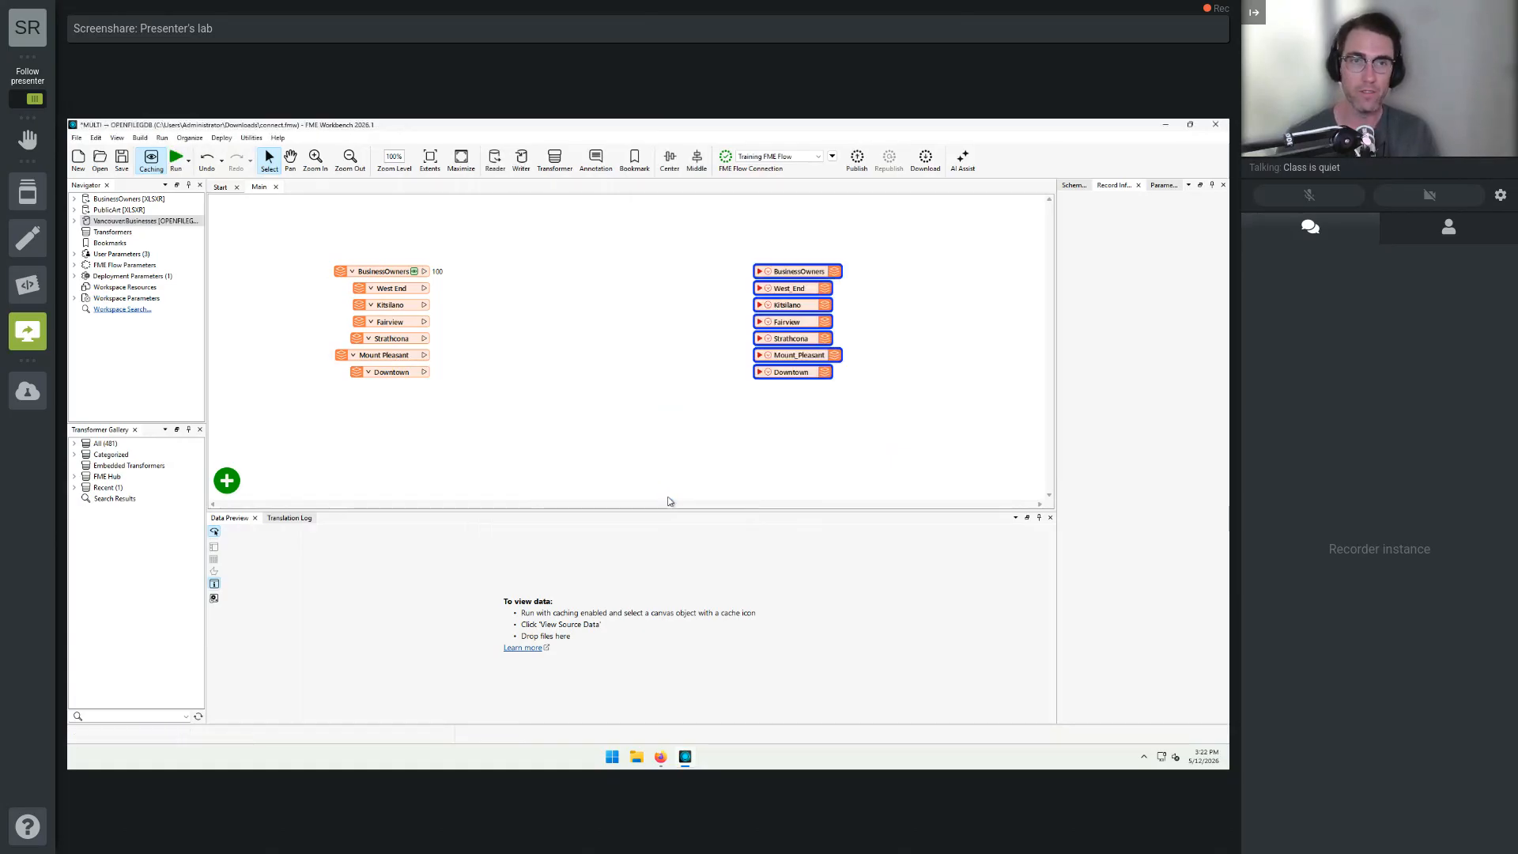
left_click_drag(771, 271, 572, 270)
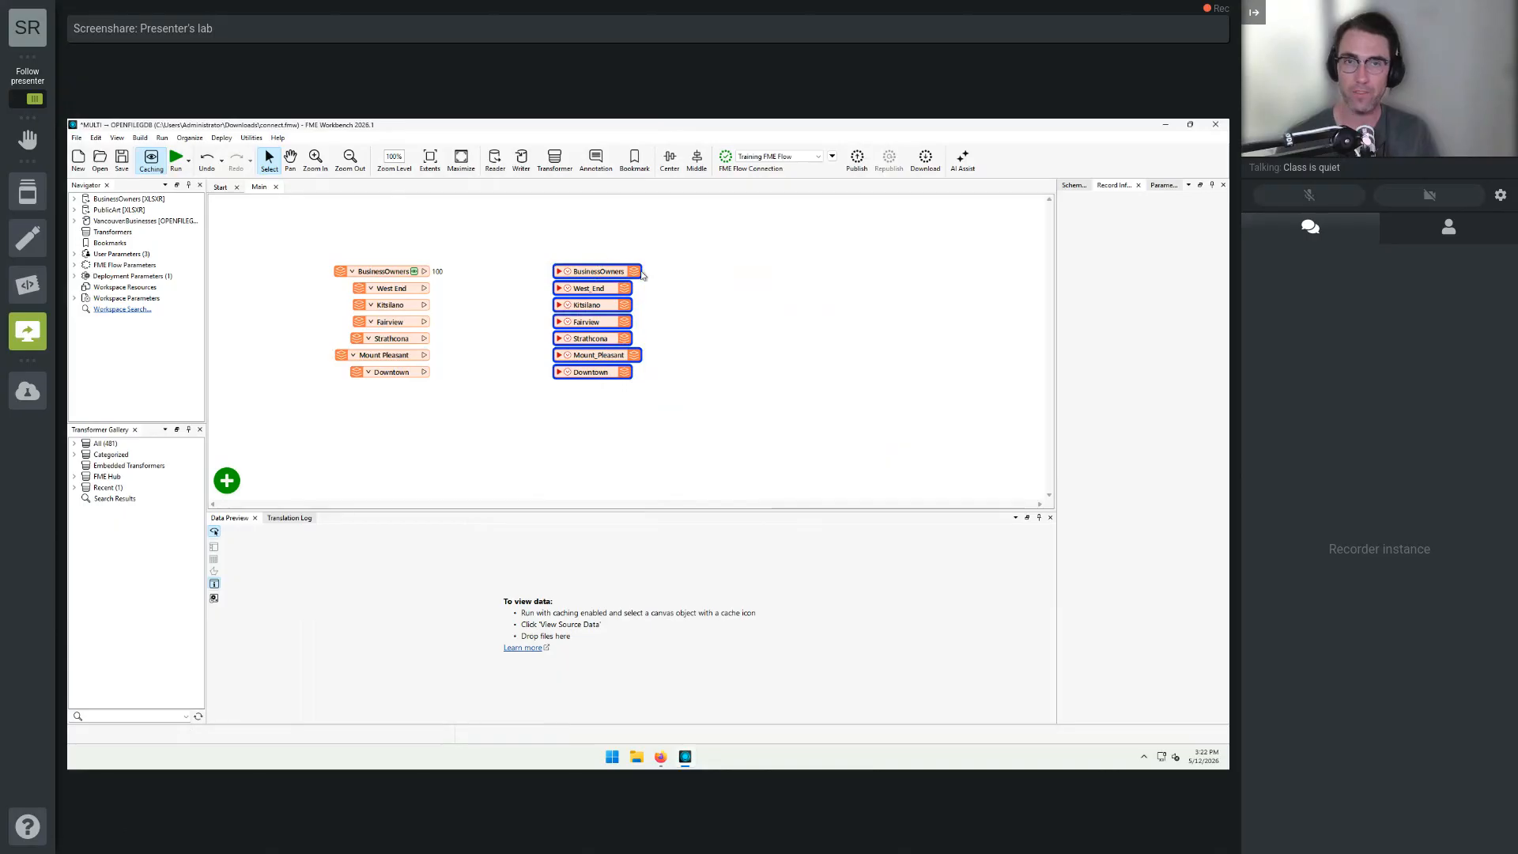
left_click(762, 339)
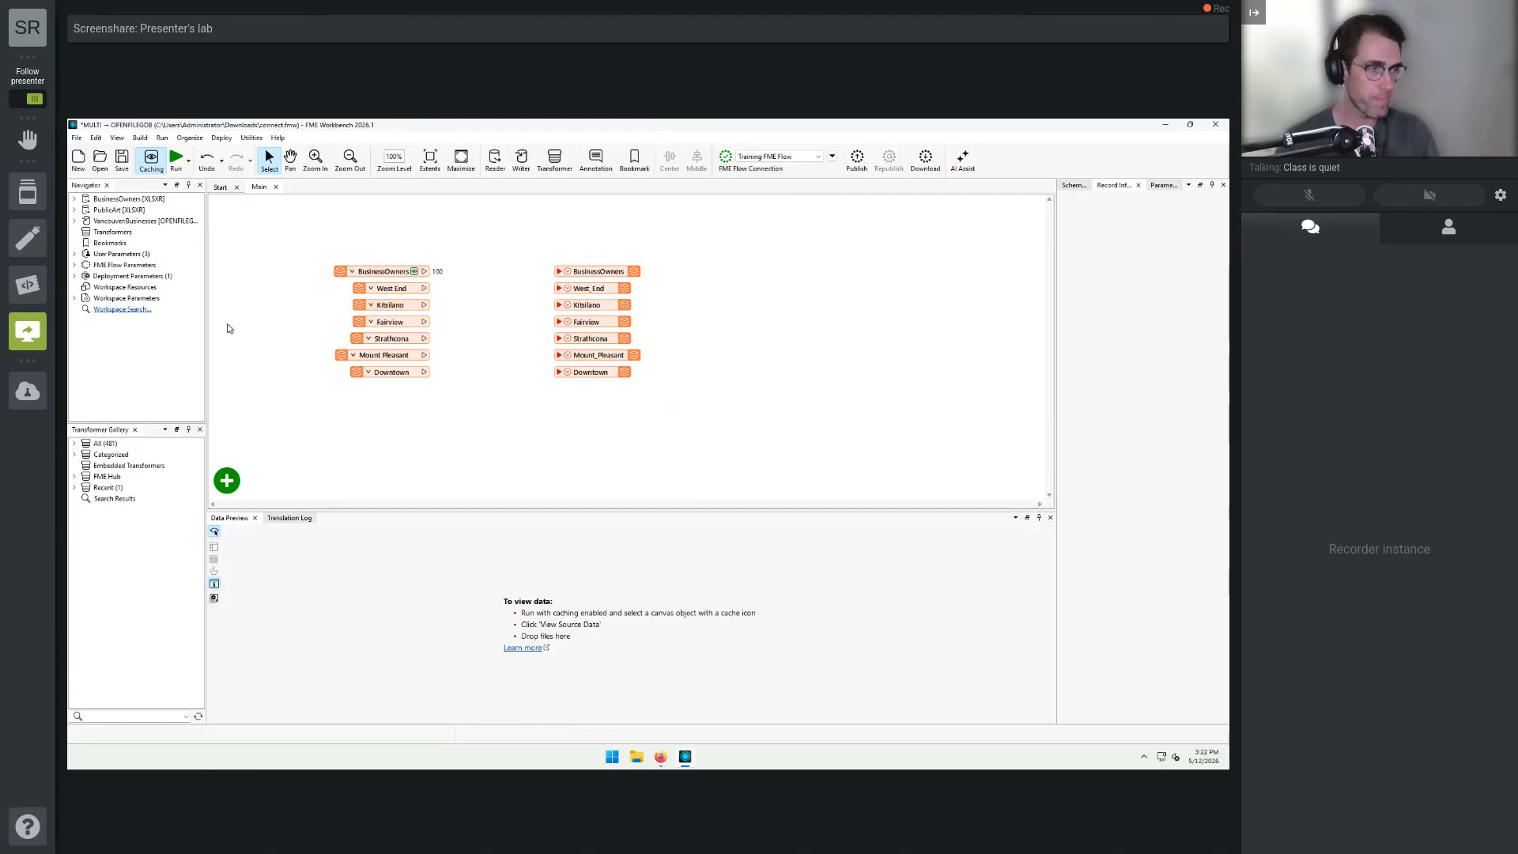
left_click_drag(425, 271, 558, 271)
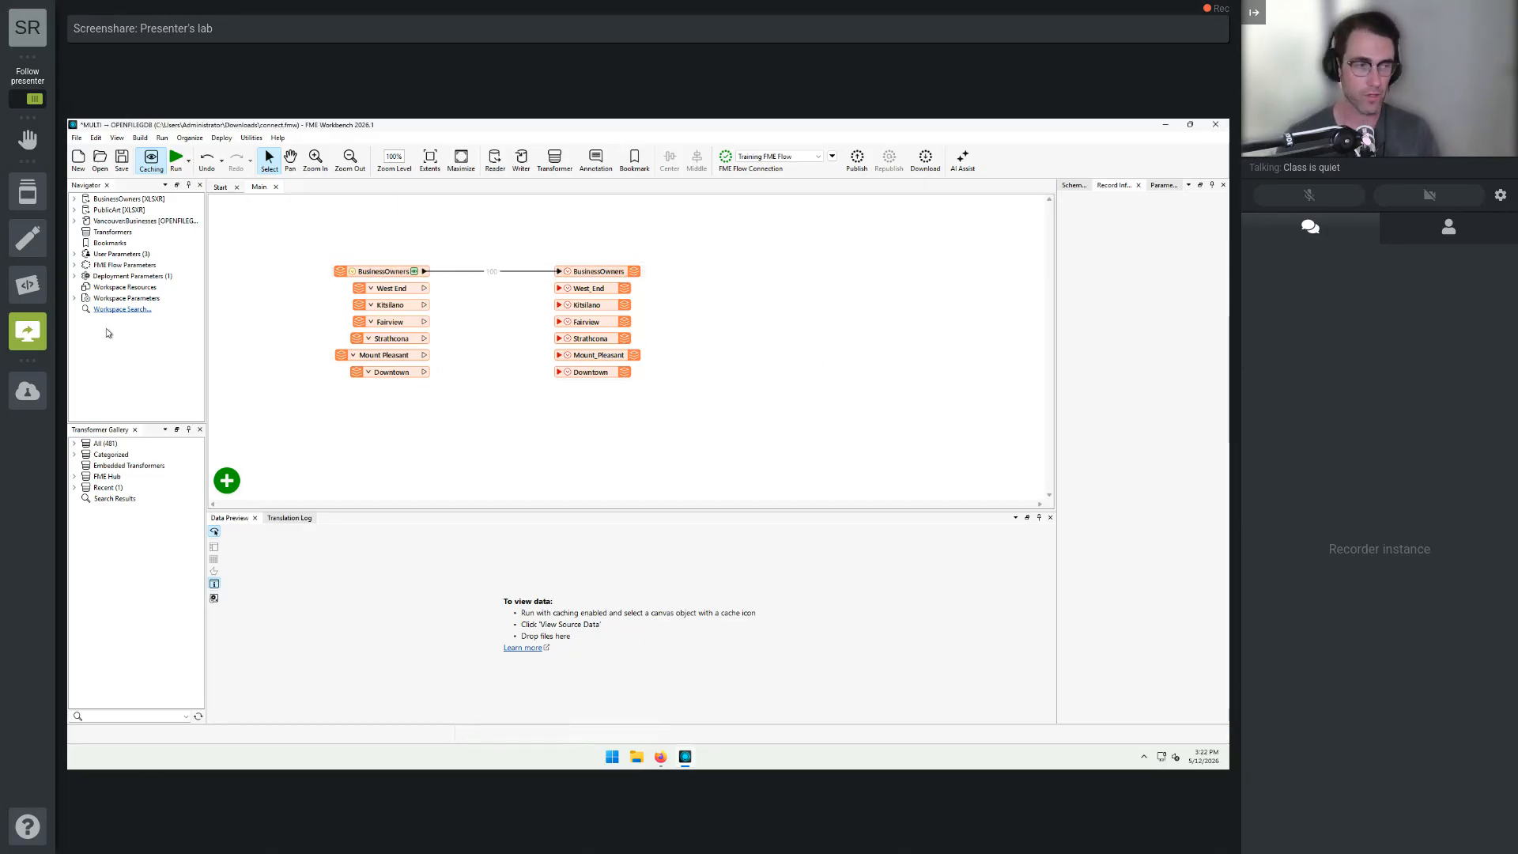
left_click(447, 271)
key("Delete")
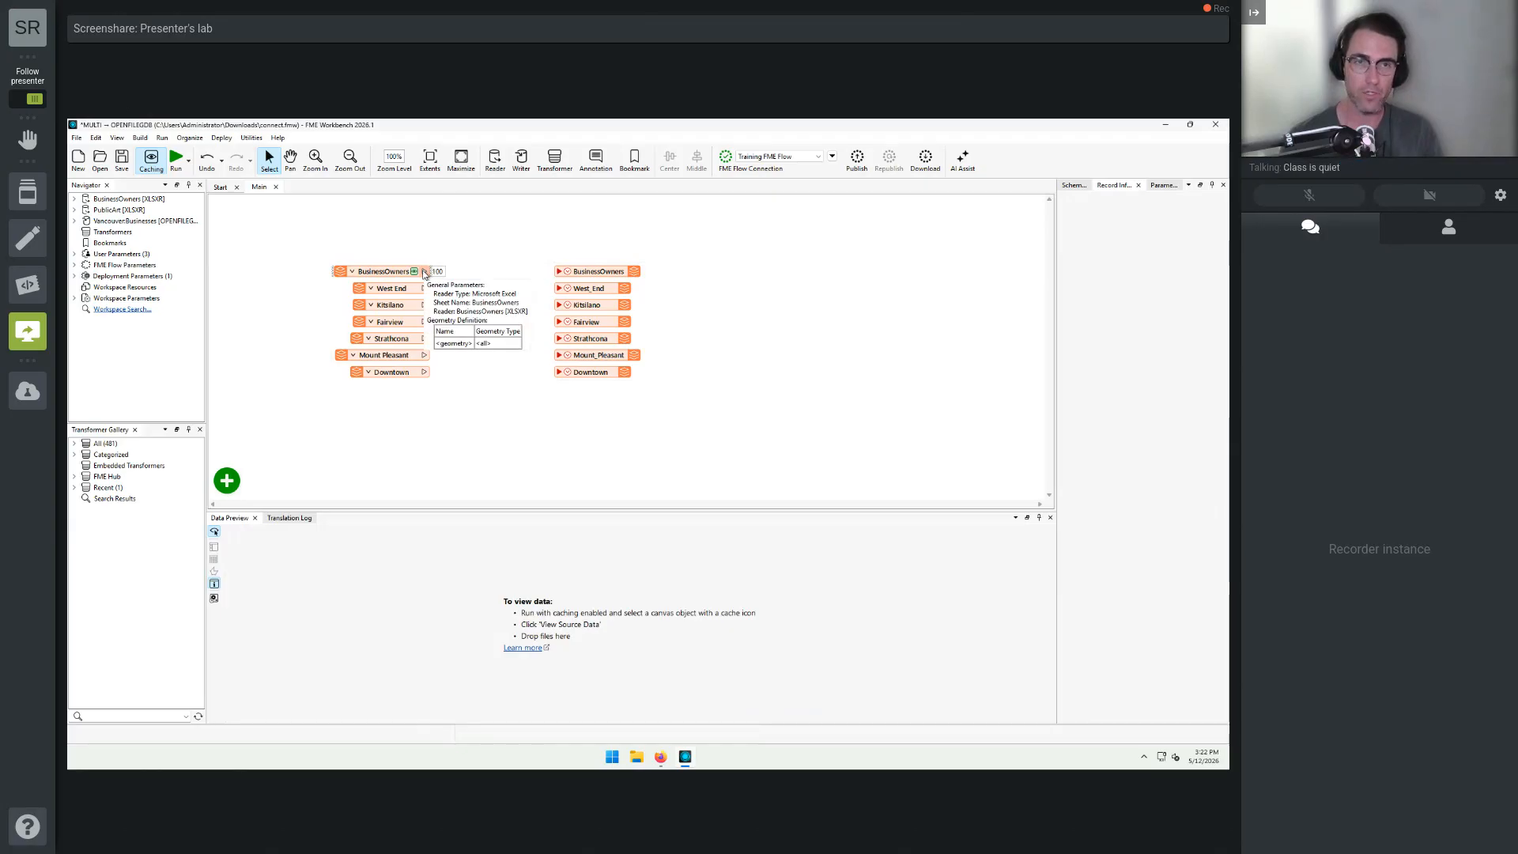
Connect the BusinessOwners reader feature type to the BusinessOwners writer feature type.
left_click_drag(425, 272, 559, 273)
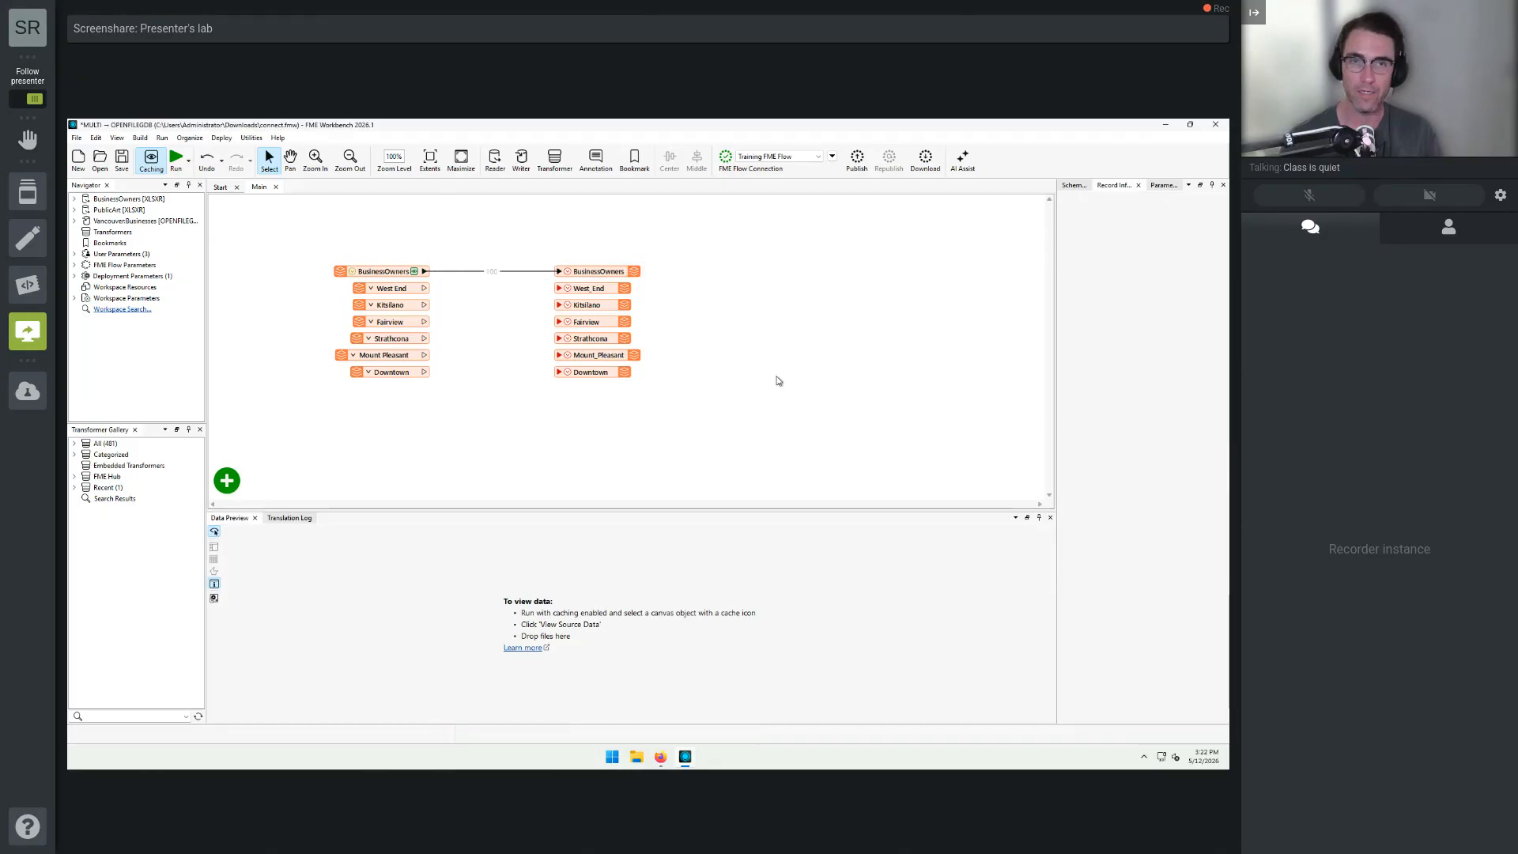
left_click(397, 273)
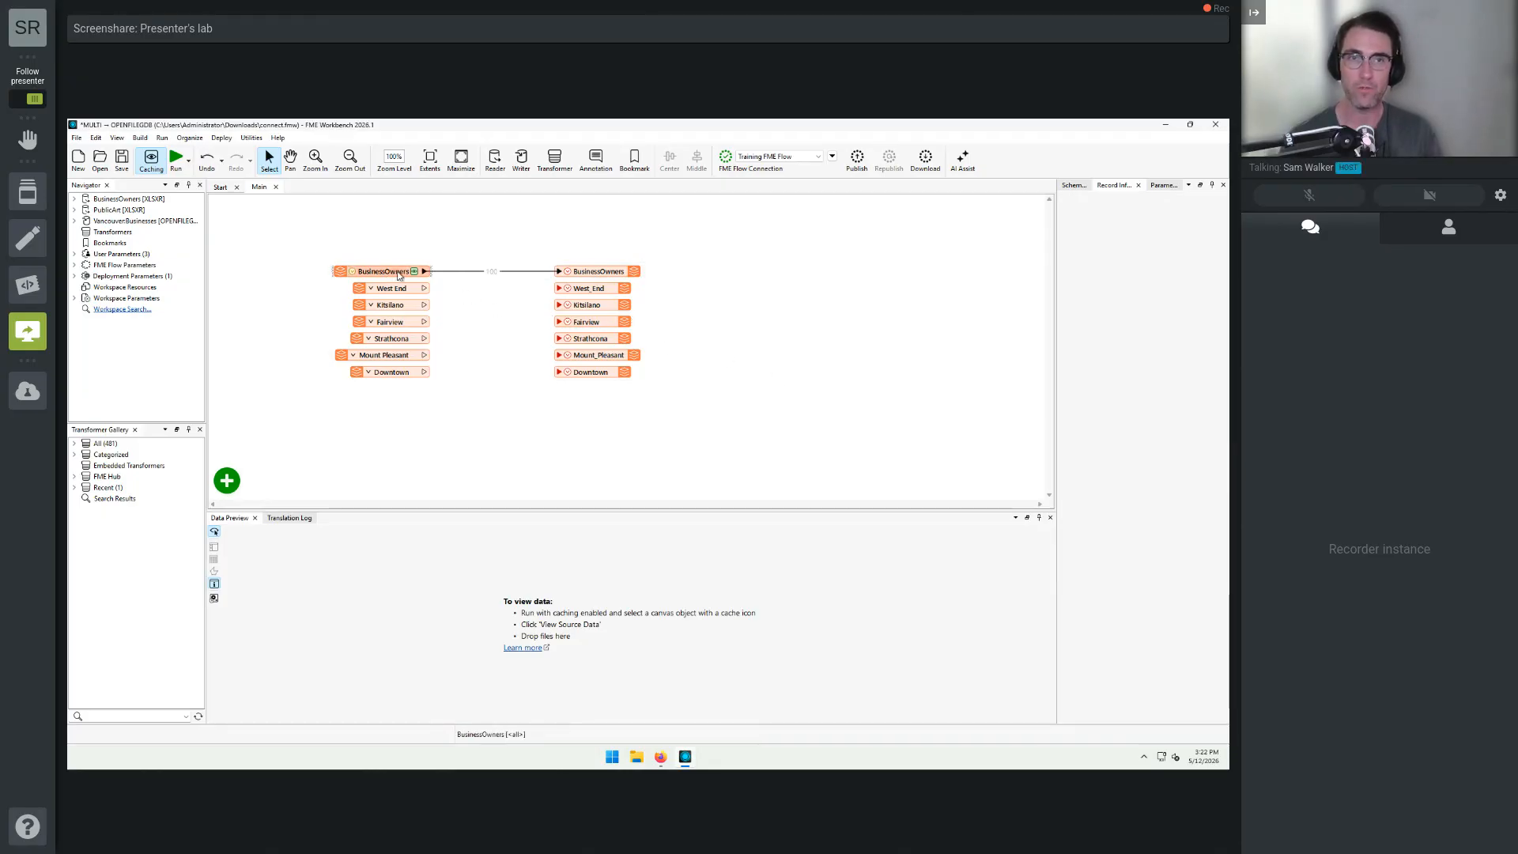
left_click(439, 272)
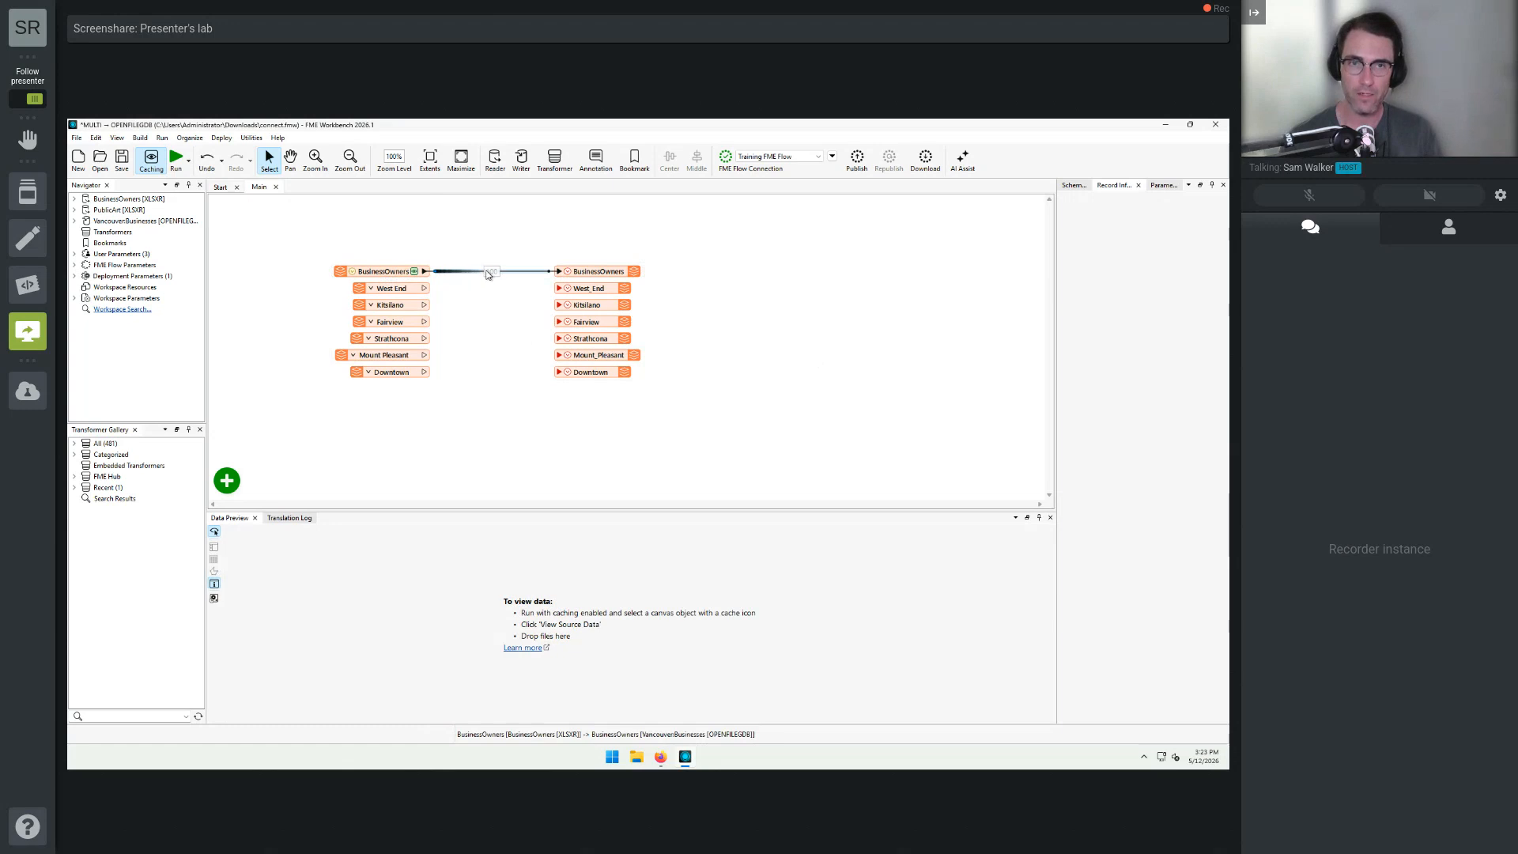
left_click(598, 273)
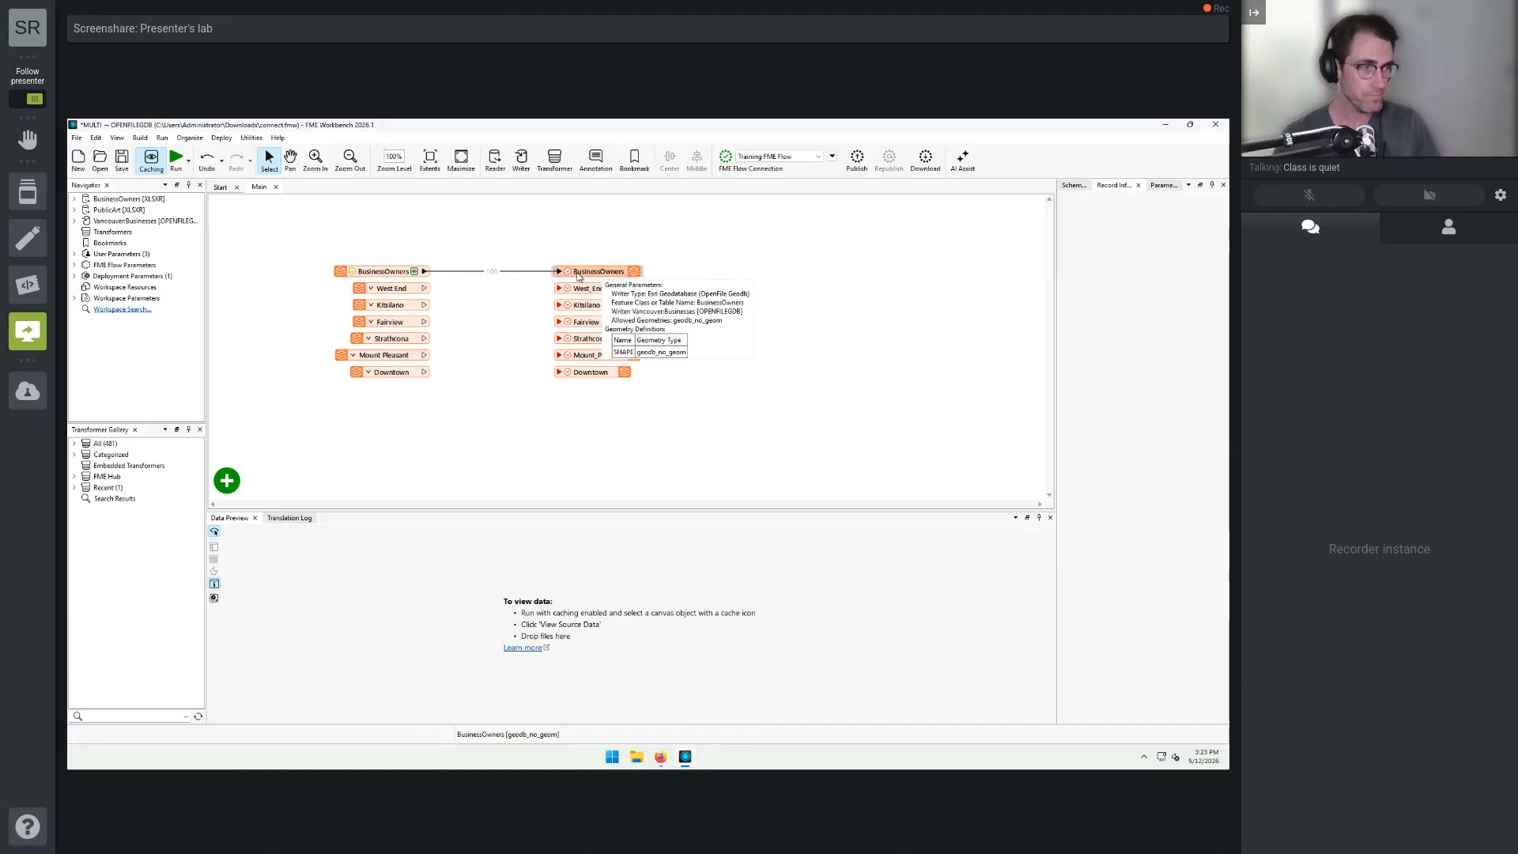
Run the workspace with the existing parameter values and examine the error messages in the translation log.
left_click(177, 162)
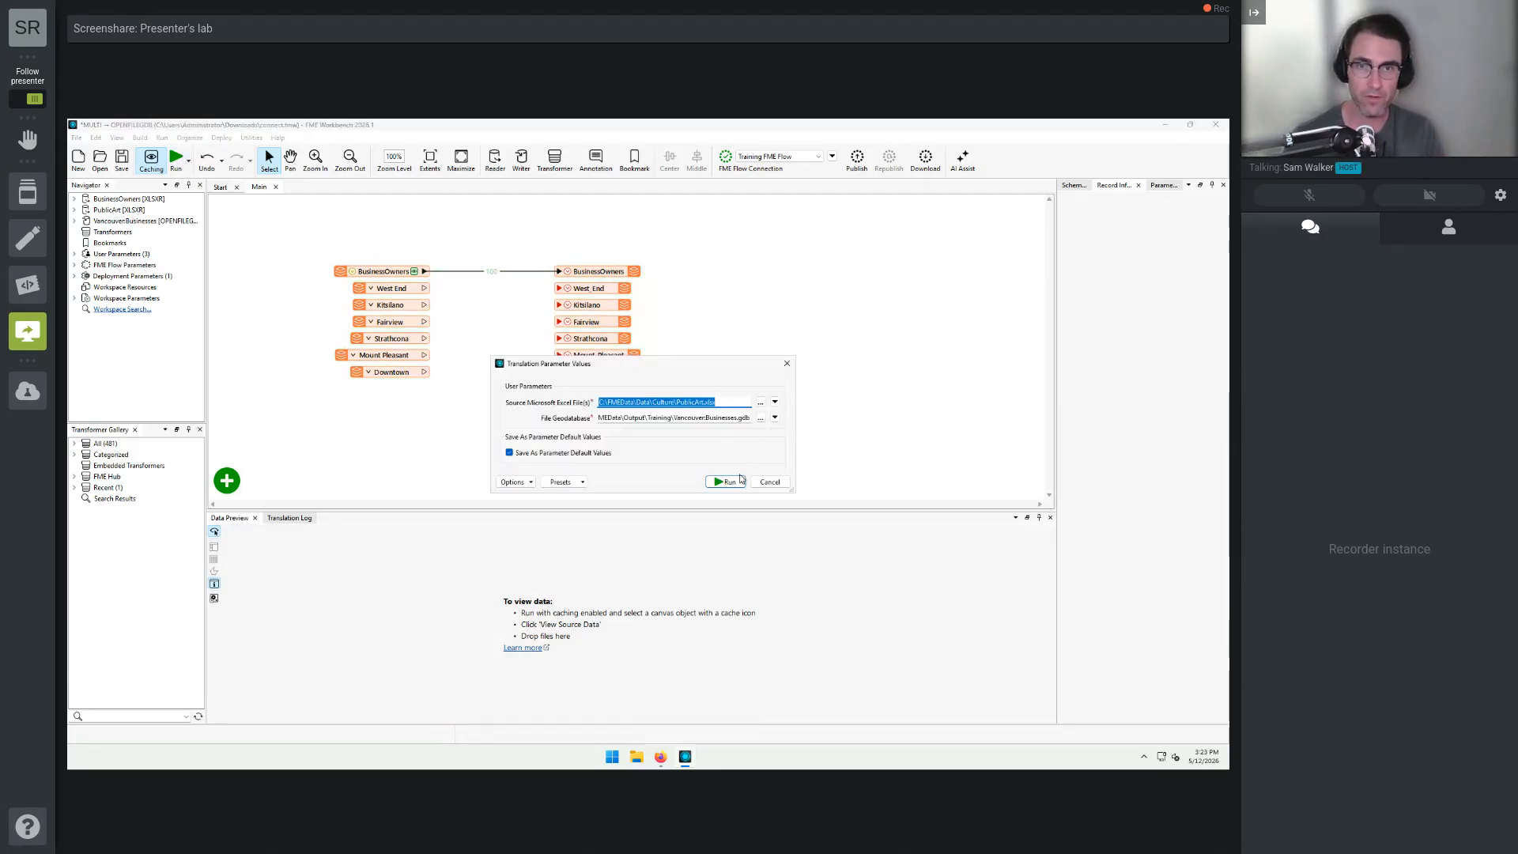
left_click(739, 481)
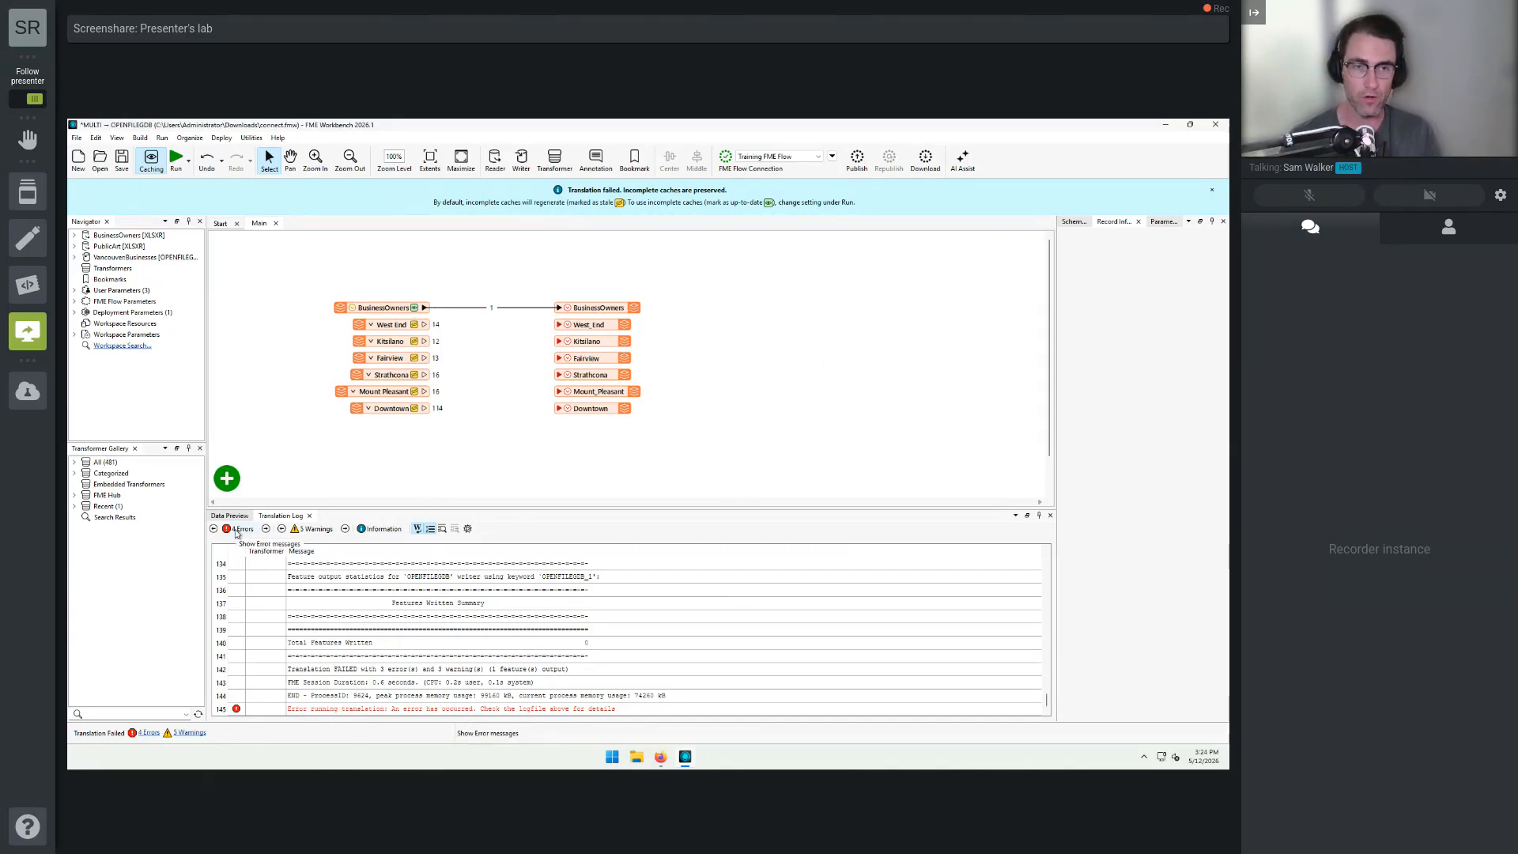
left_click(237, 530)
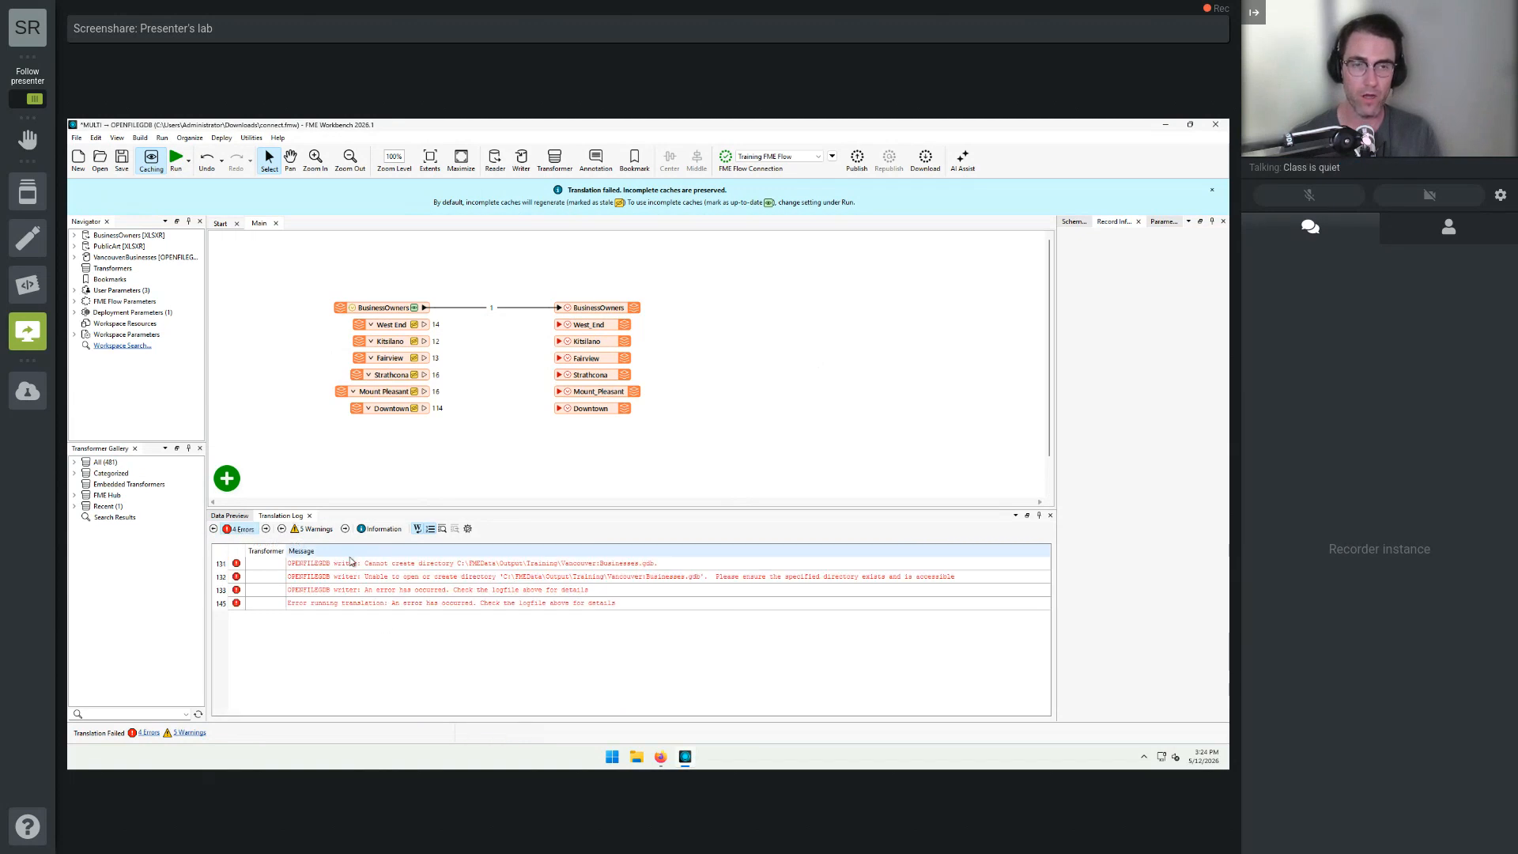
left_click(238, 531)
scroll(341, 661, "up", 20)
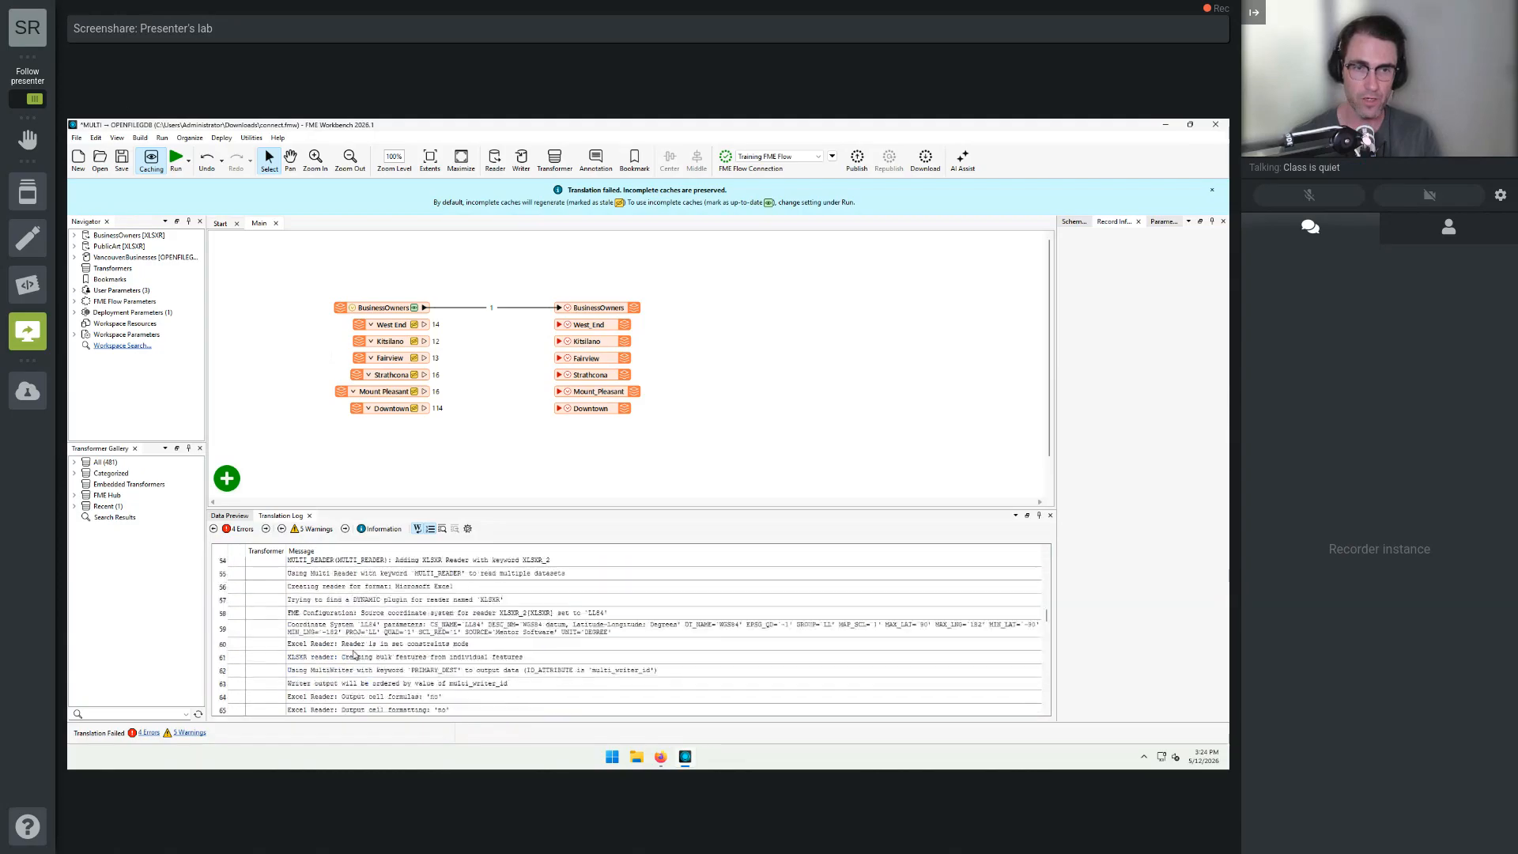
scroll(354, 650, "up", 13)
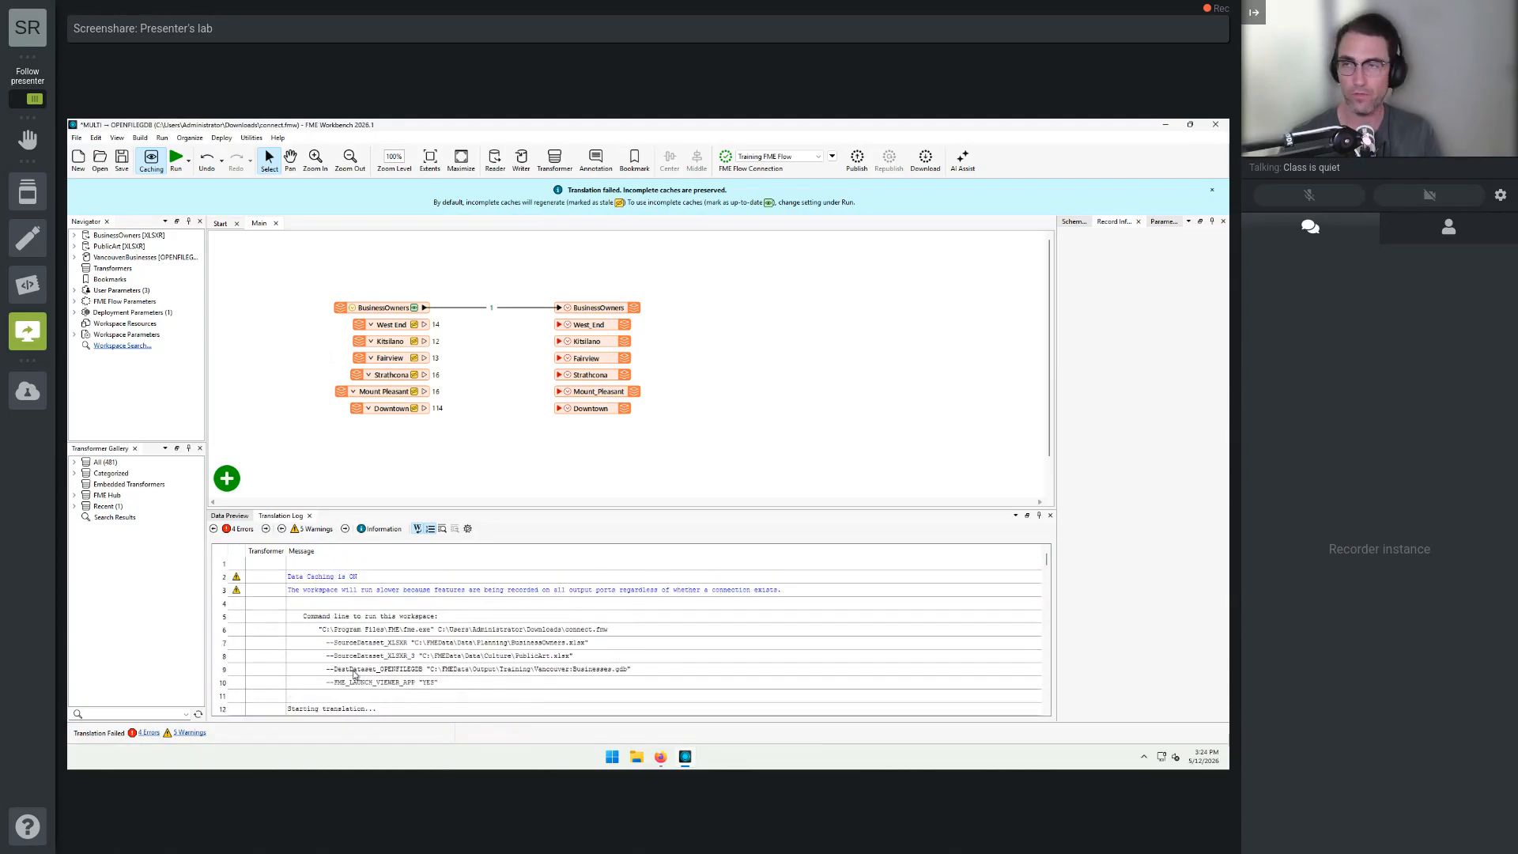
scroll(360, 675, "down", 15)
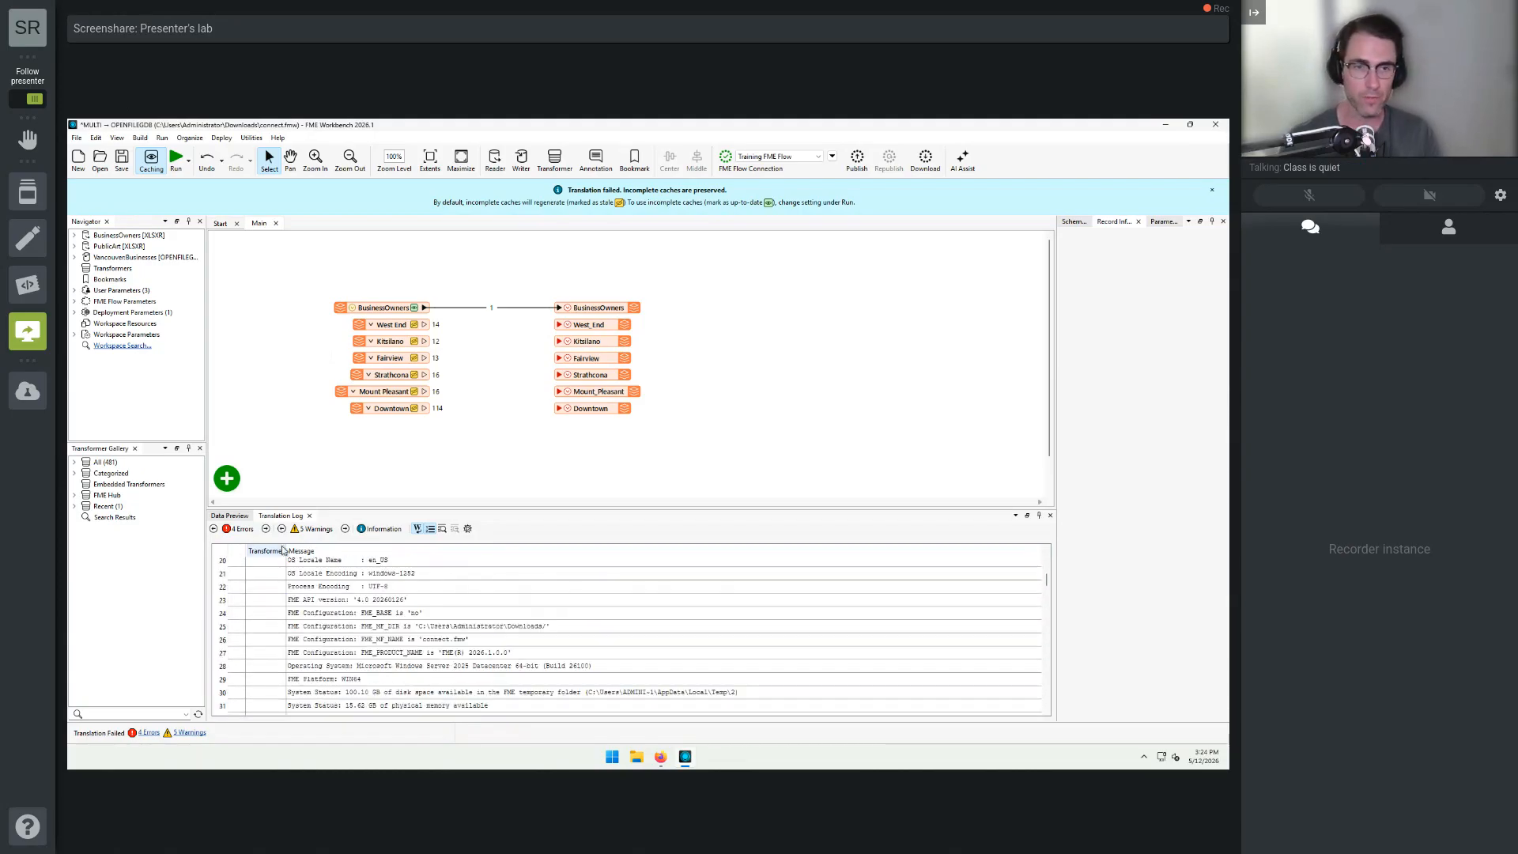
left_click(241, 530)
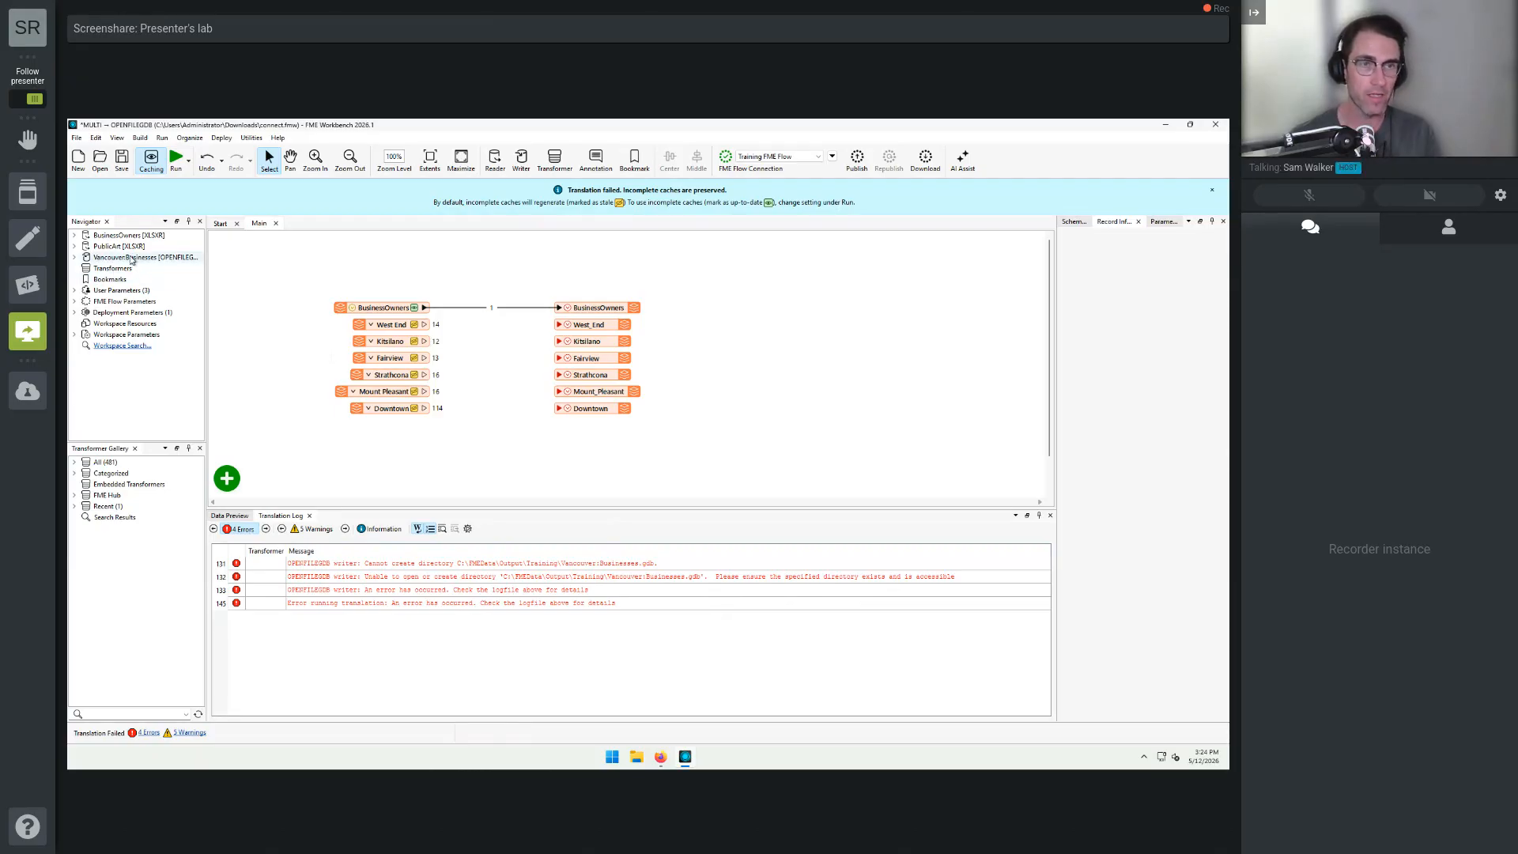
Change the VancouverBusinesses writer's File Geodatabase path to C:\FMEData\Output\Training\Vancouver.gdb.
left_click(193, 259)
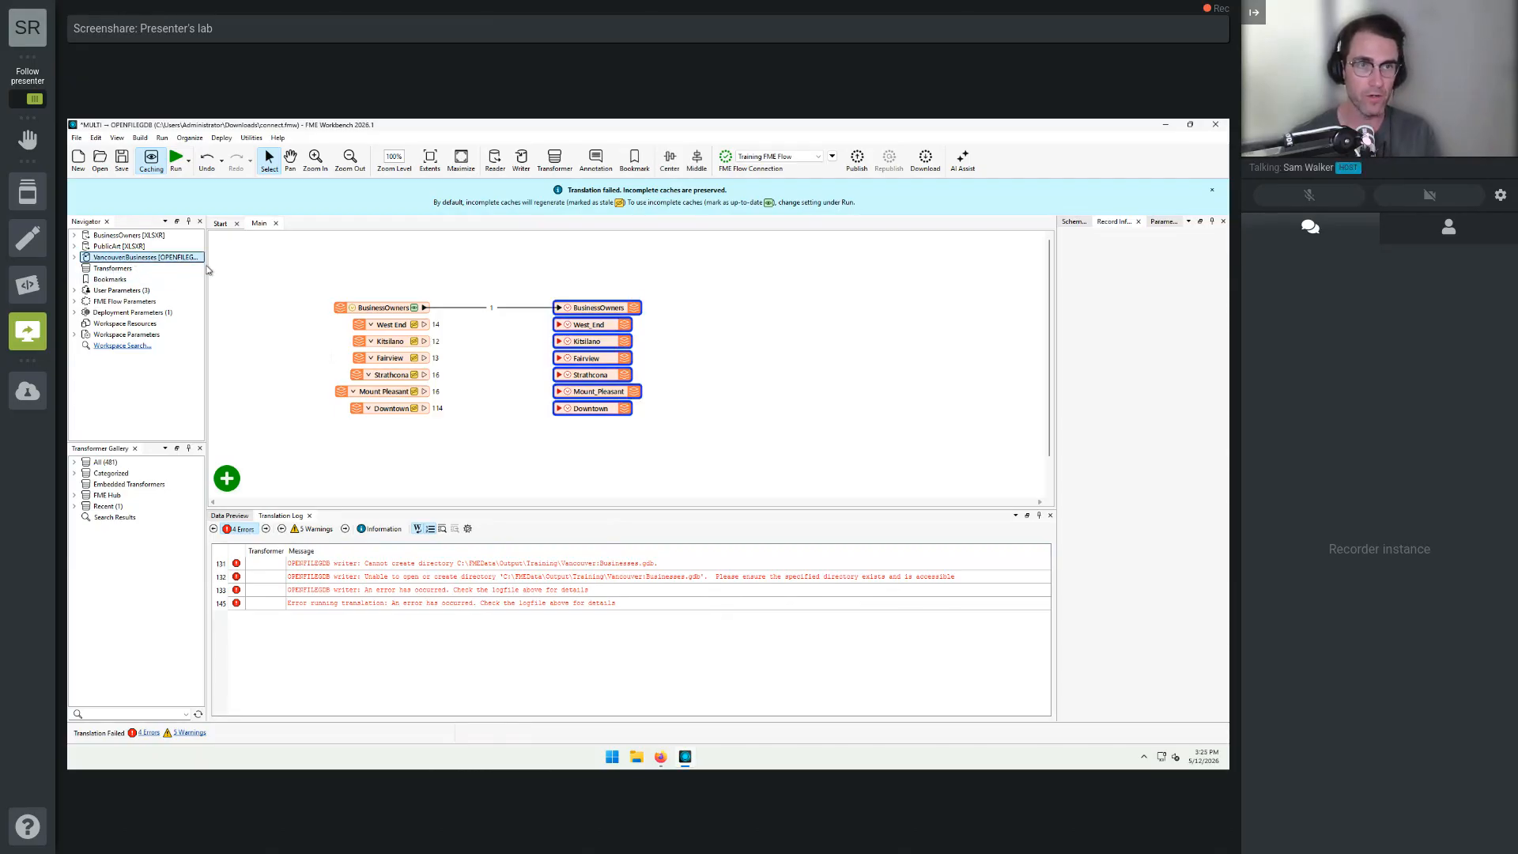
left_click_drag(207, 270, 260, 269)
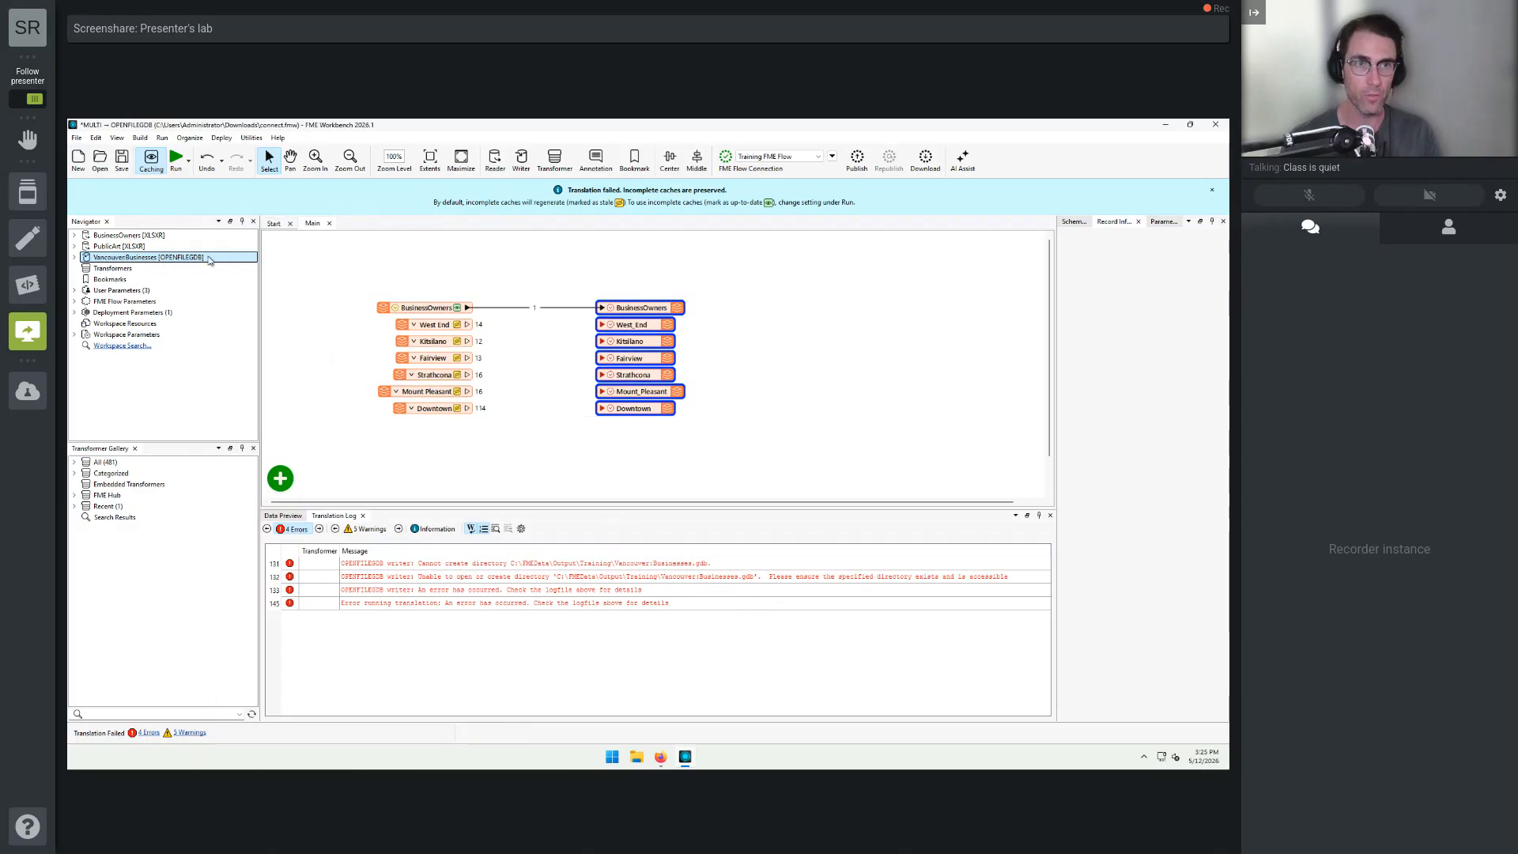
left_click(75, 259)
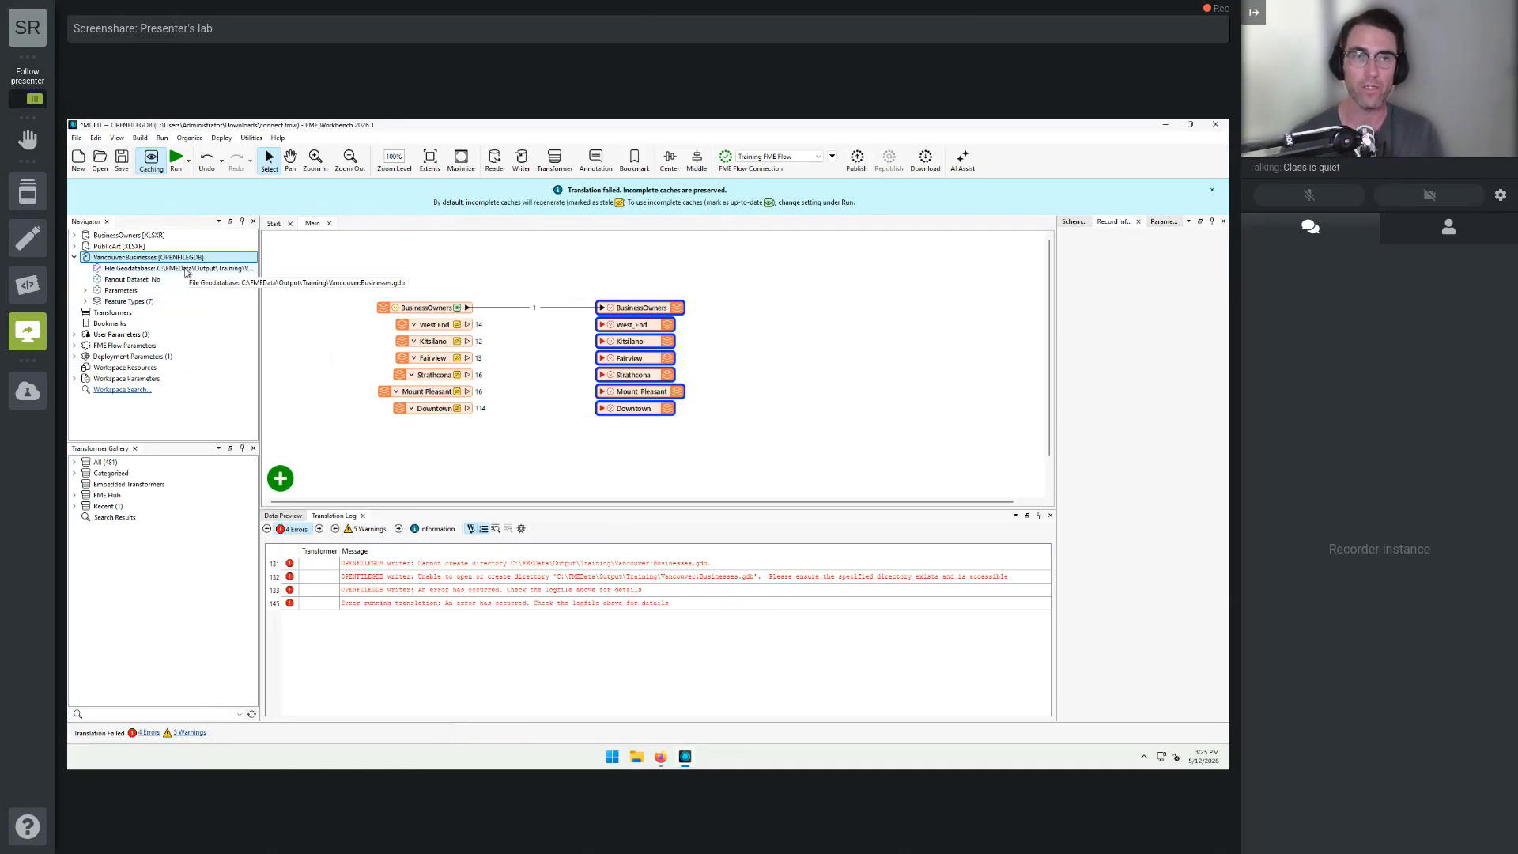
double_click(187, 271)
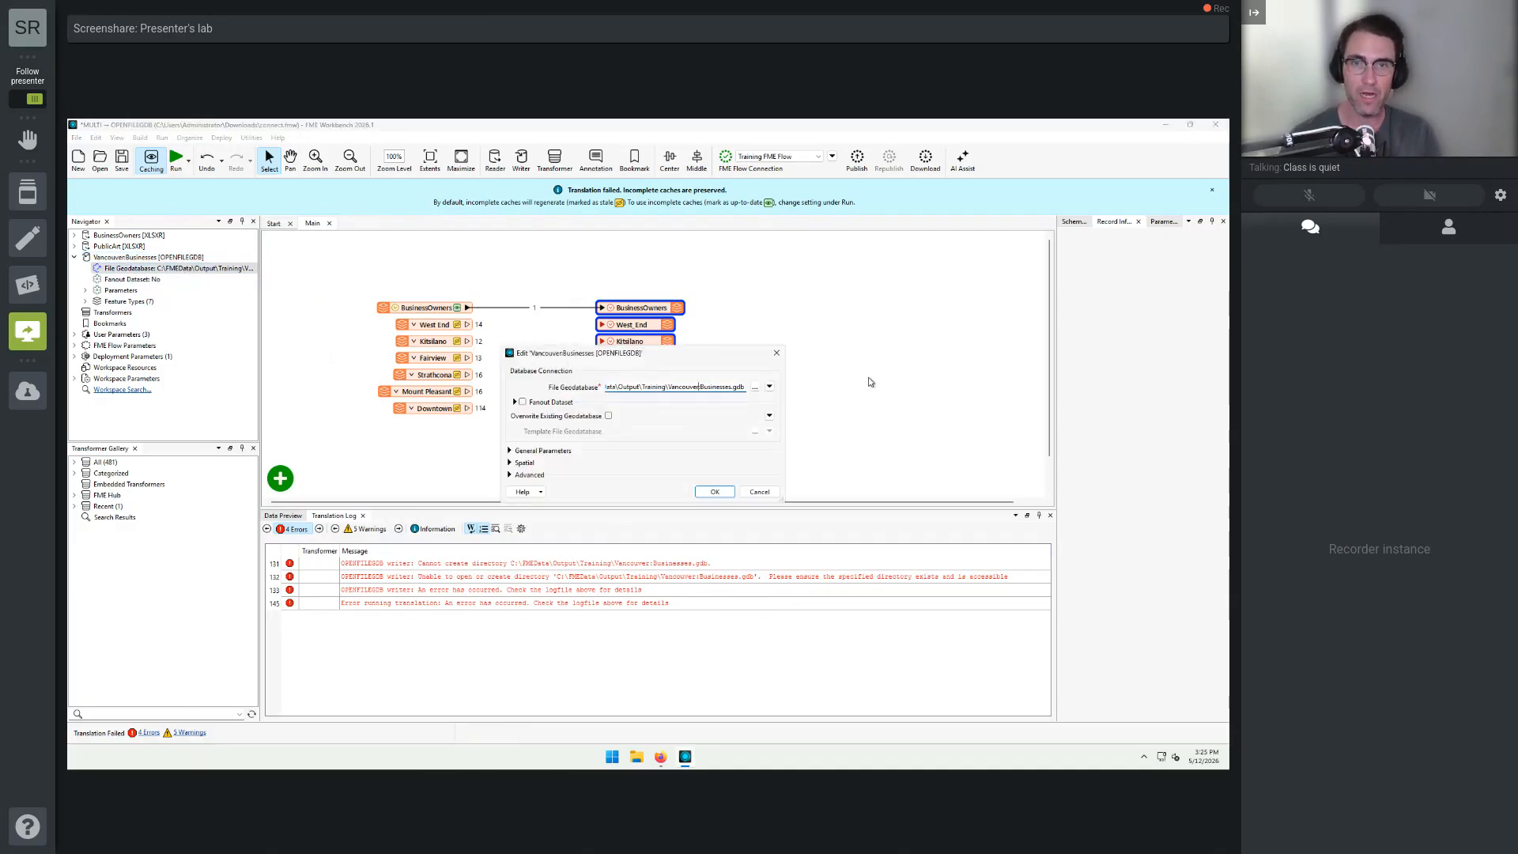
key("Delete")
key("Delete")
key("Delete")
key("Delete")
key("Delete")
key("Delete")
key("Delete")
key("Delete")
key("Delete")
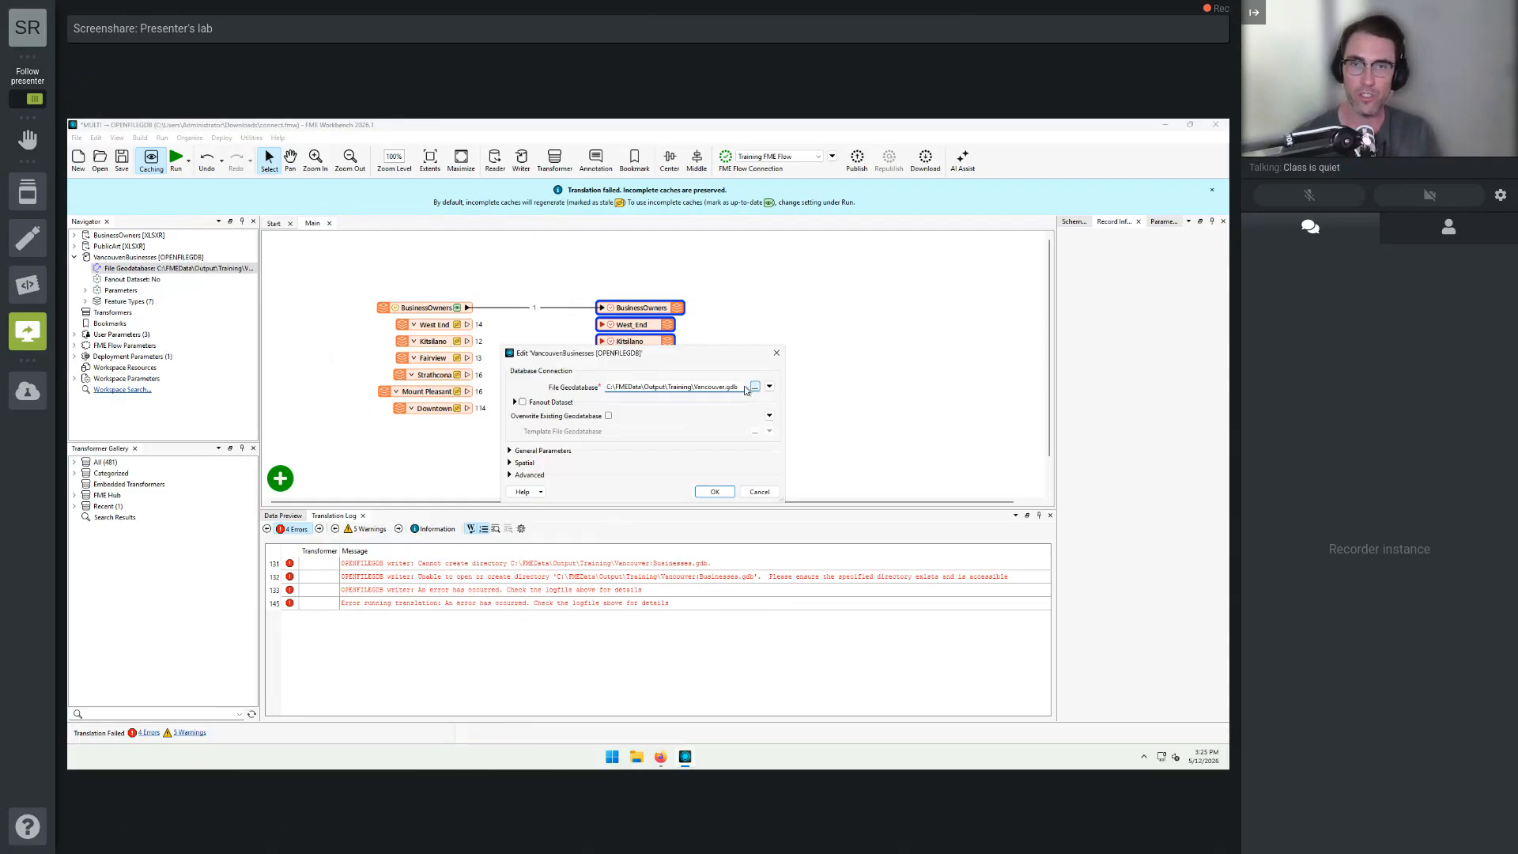
left_click(714, 493)
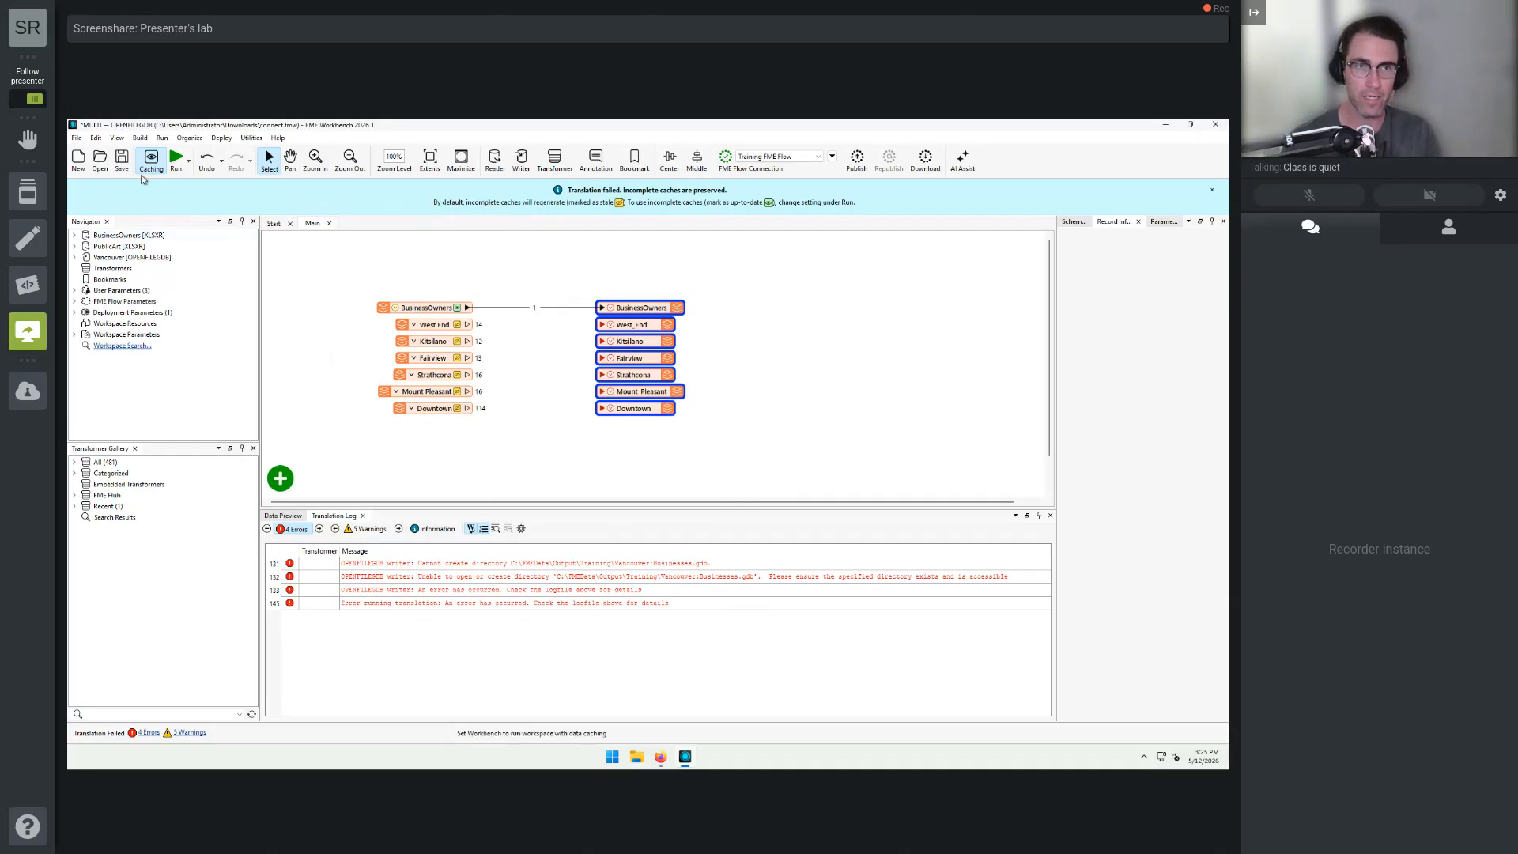
Run the workspace and filter the translation log to its warnings to review them.
left_click(176, 159)
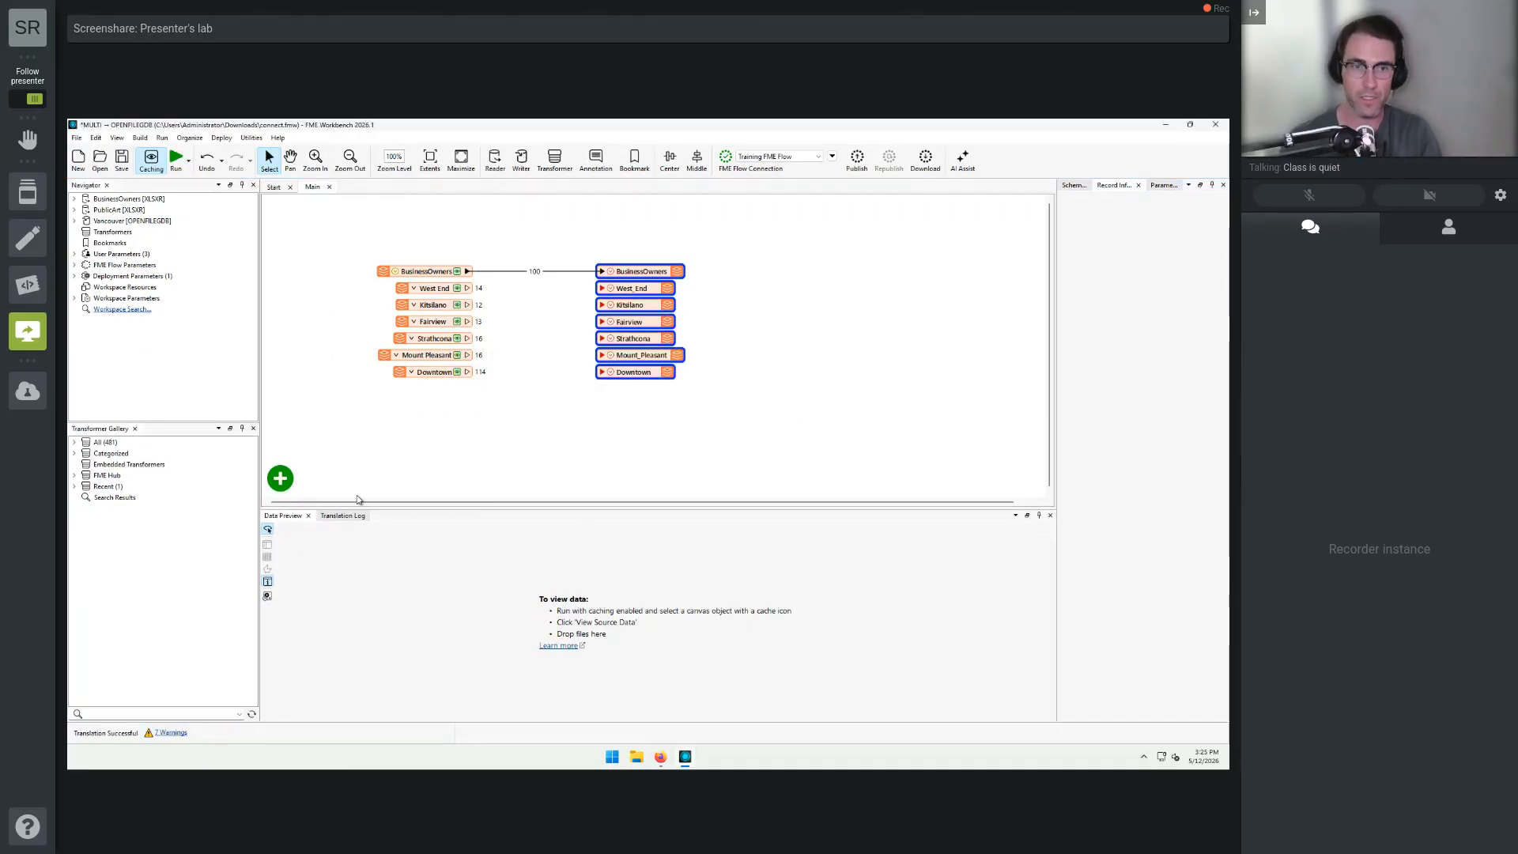
left_click(336, 517)
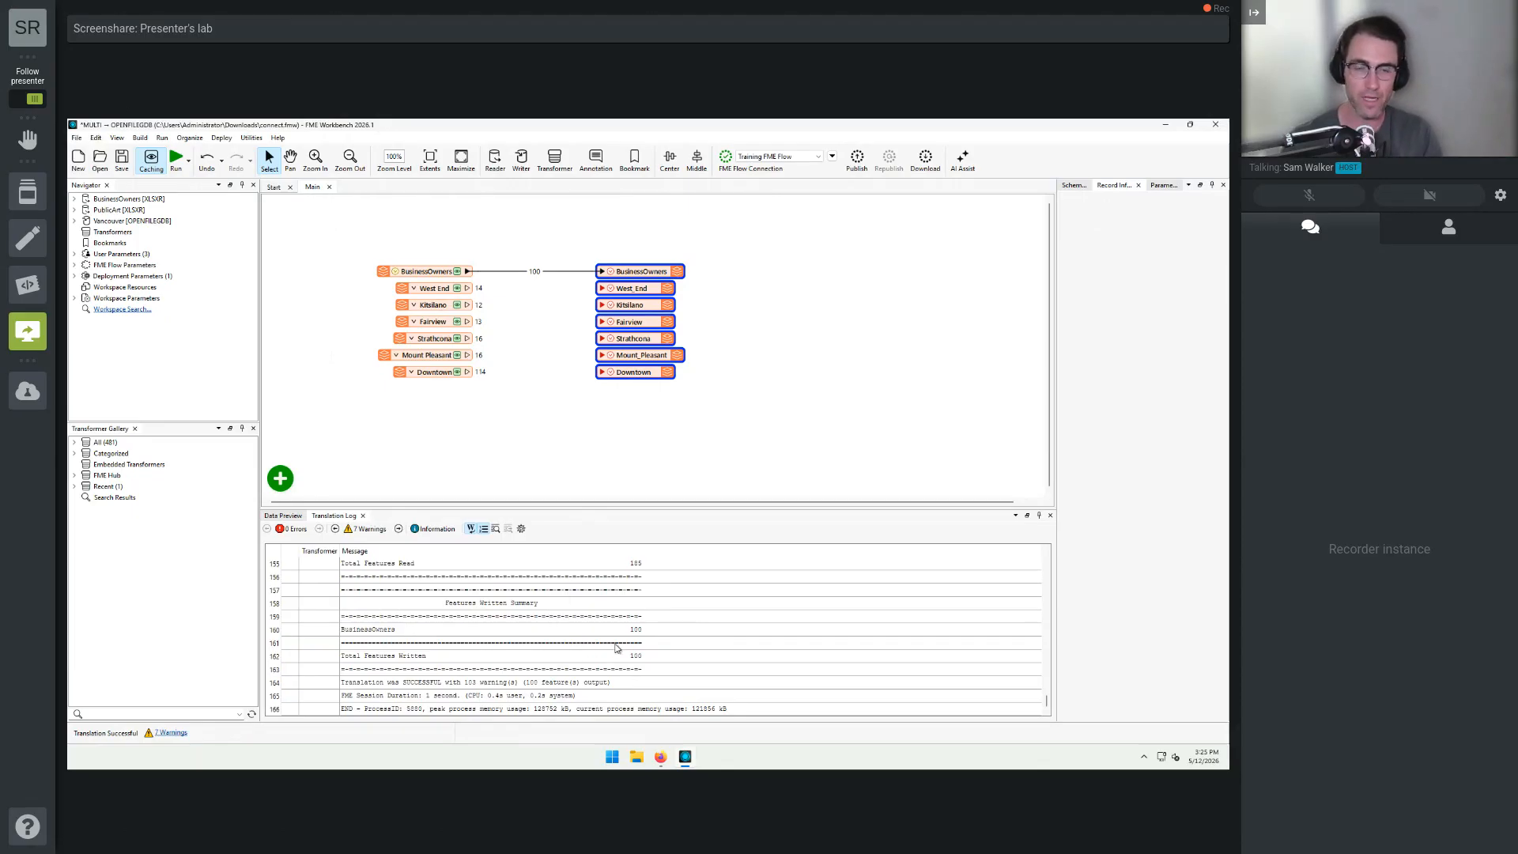
left_click(376, 535)
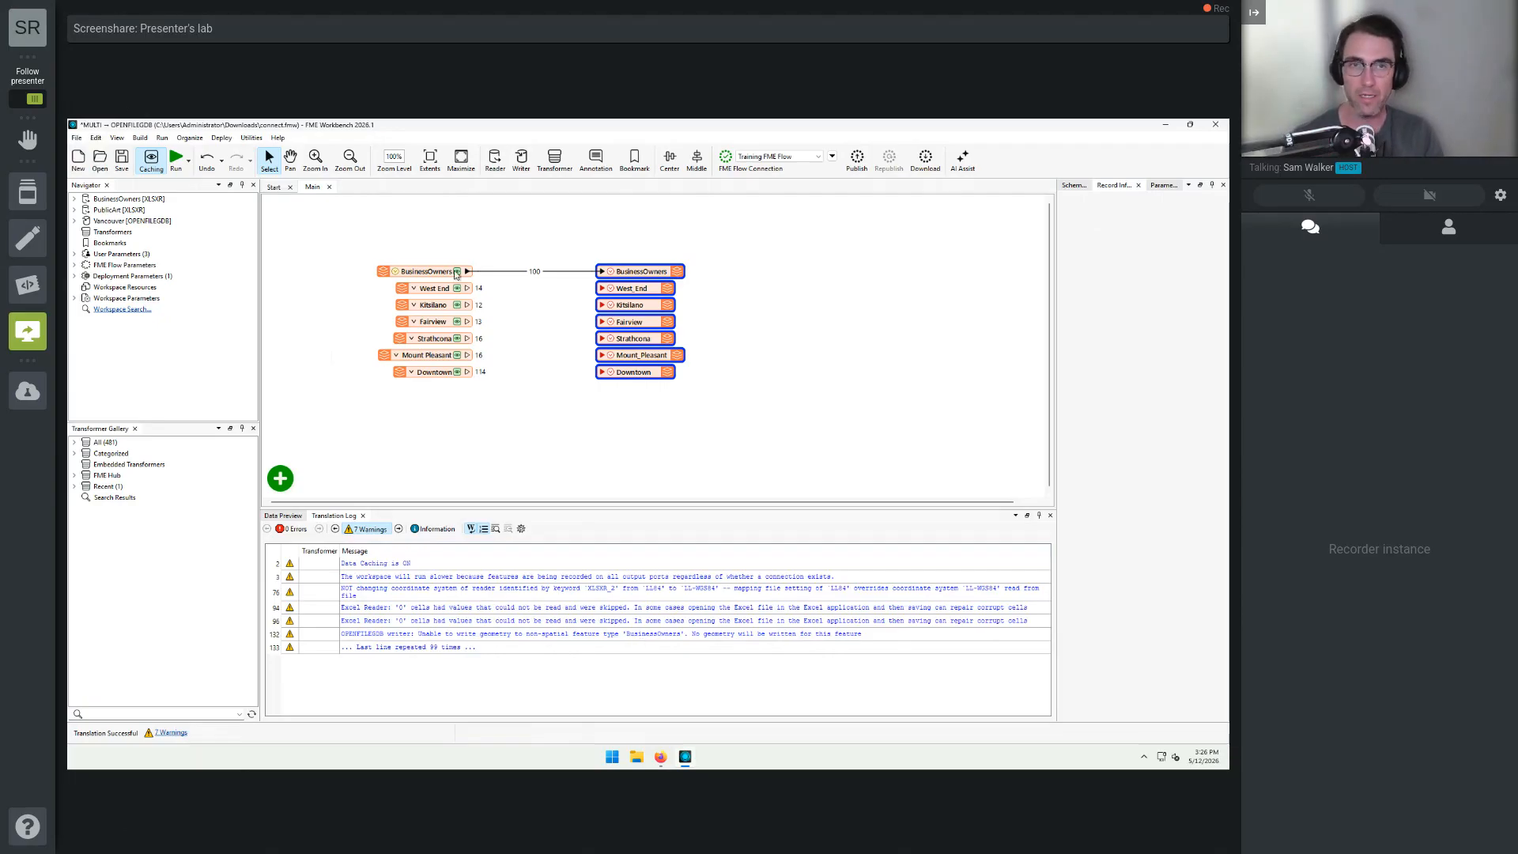
Set the SHAPE geometry type of the BusinessOwners writer feature type to geodb_point.
mouse_move(417, 267)
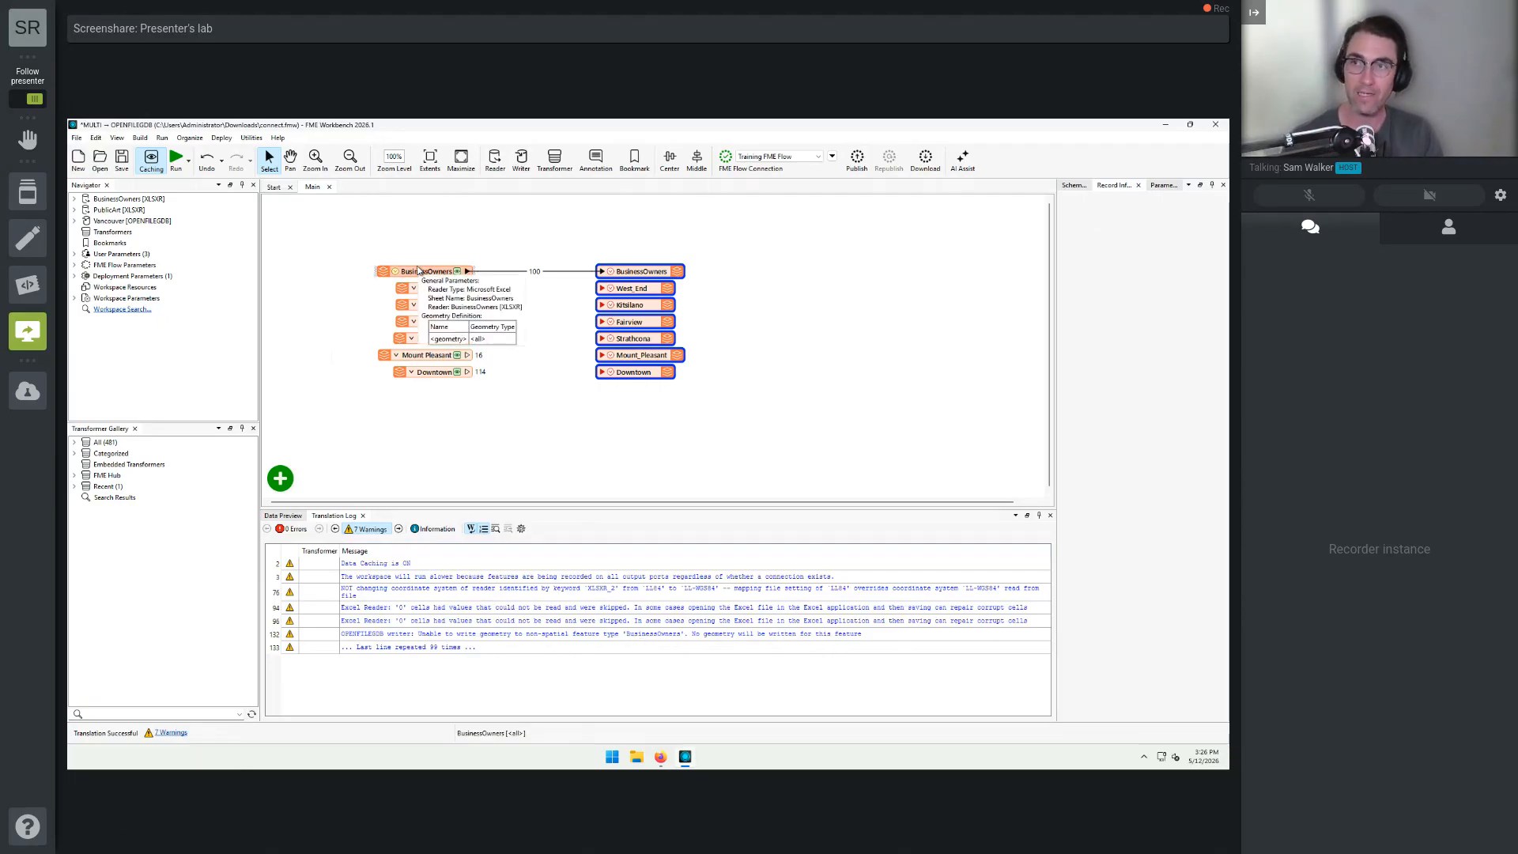
mouse_move(653, 278)
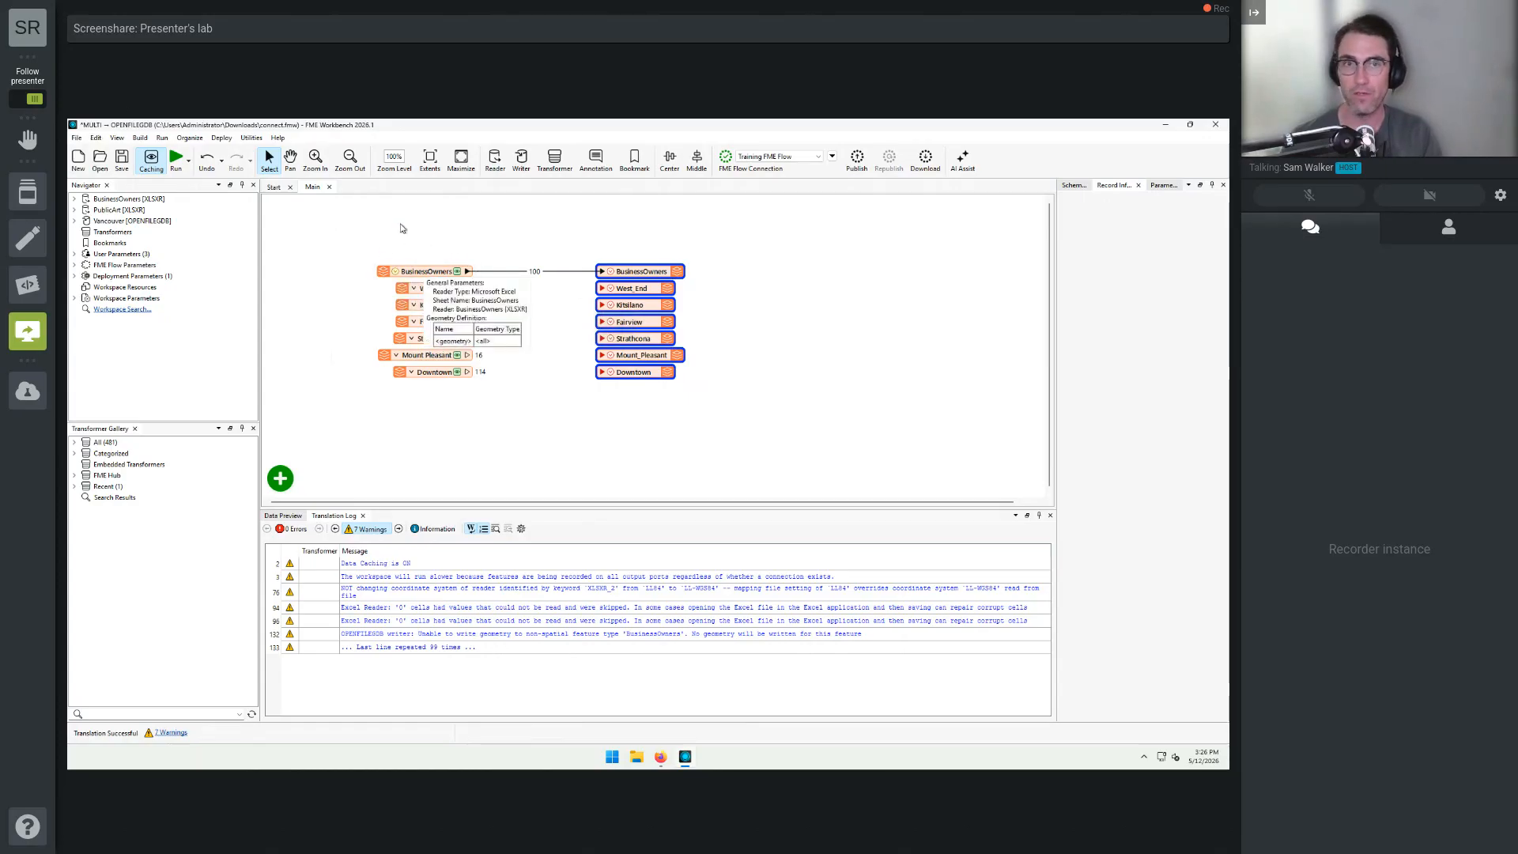
left_click(648, 272)
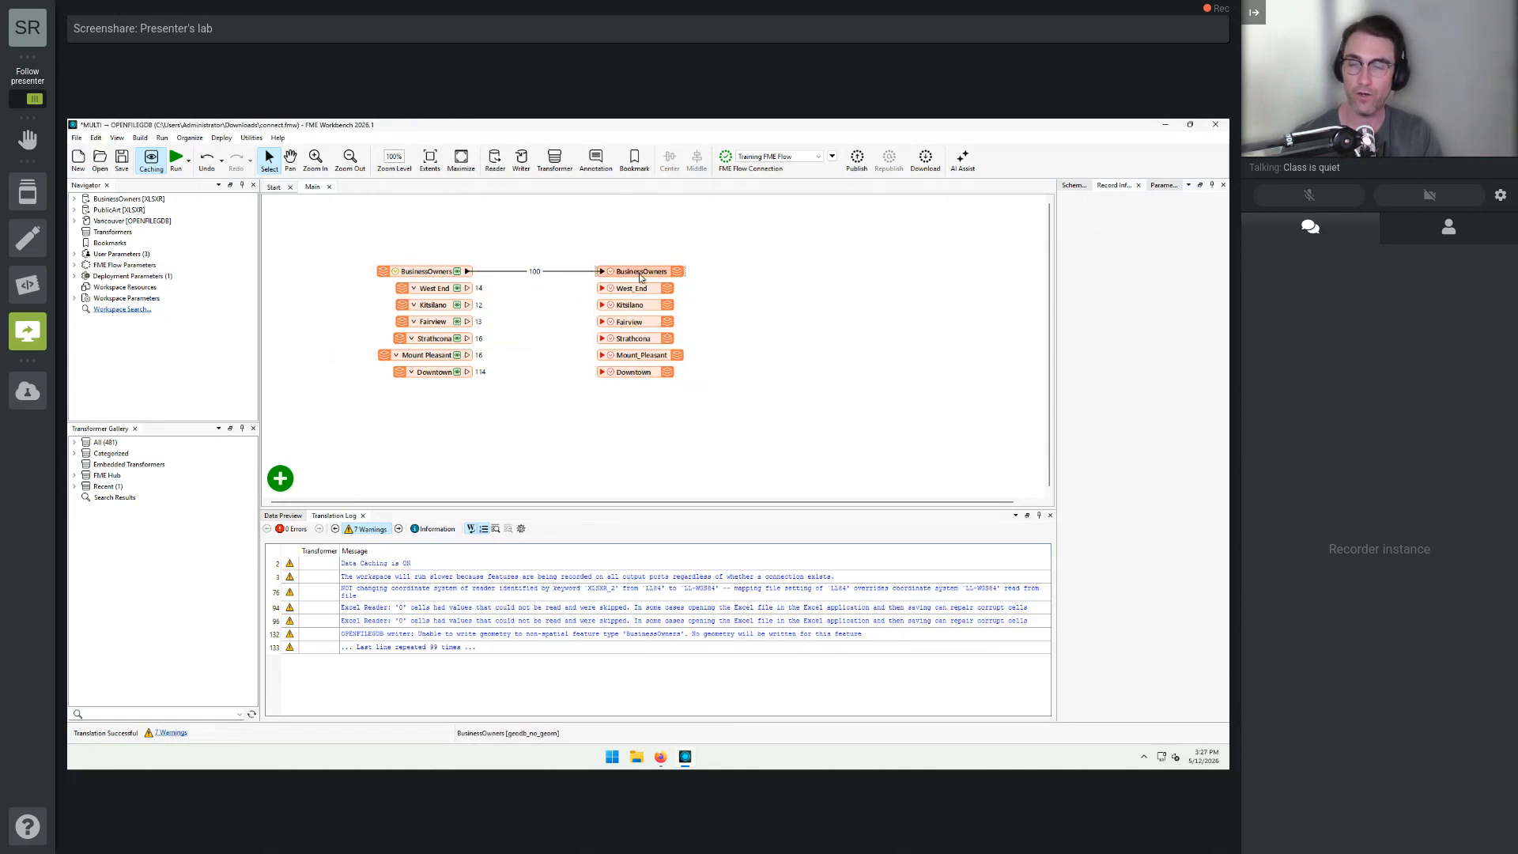
mouse_move(640, 276)
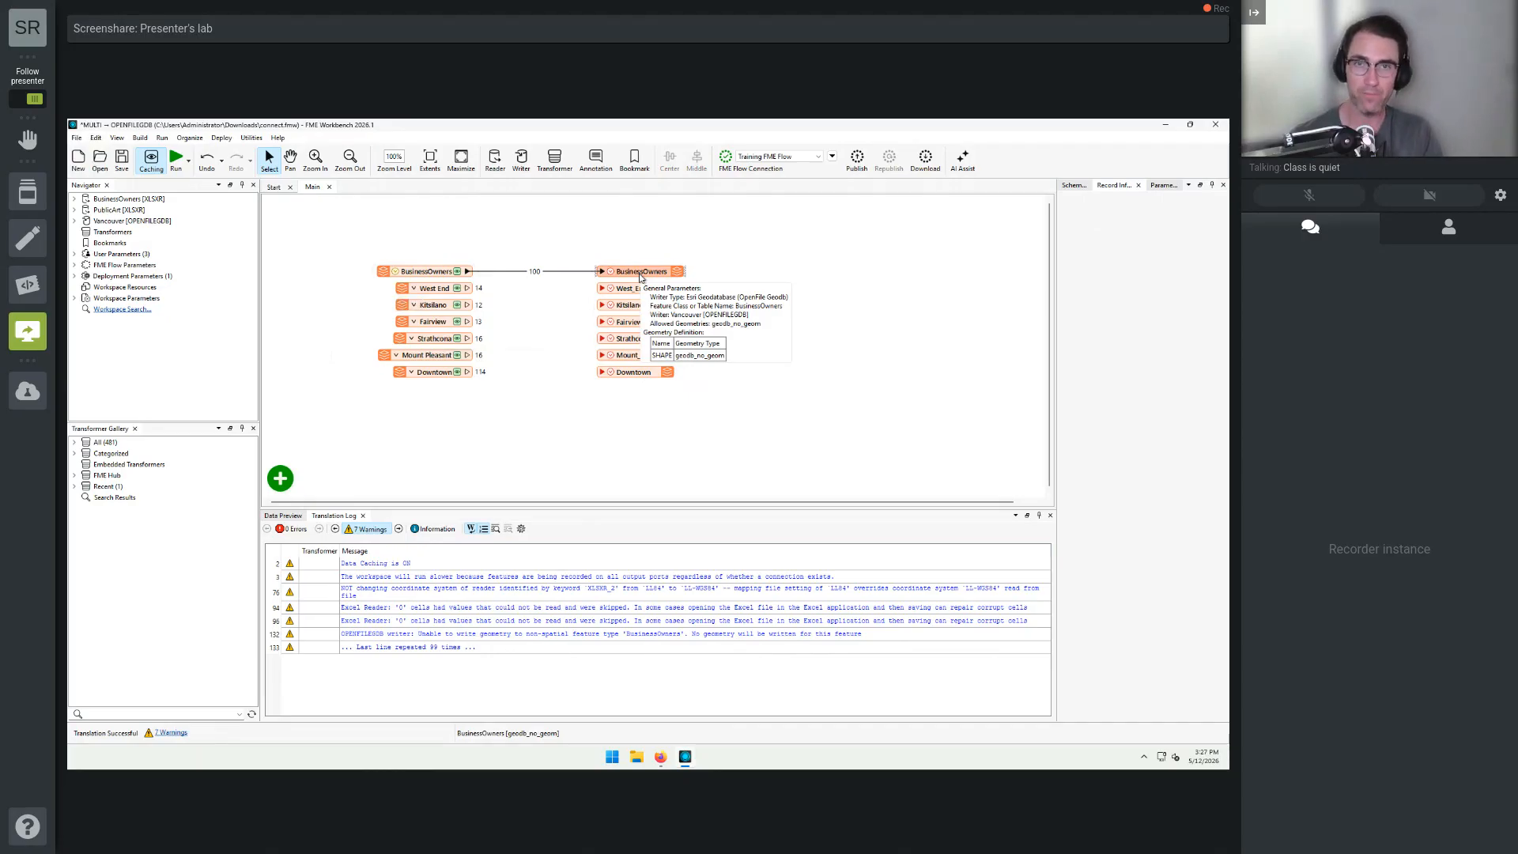
double_click(640, 273)
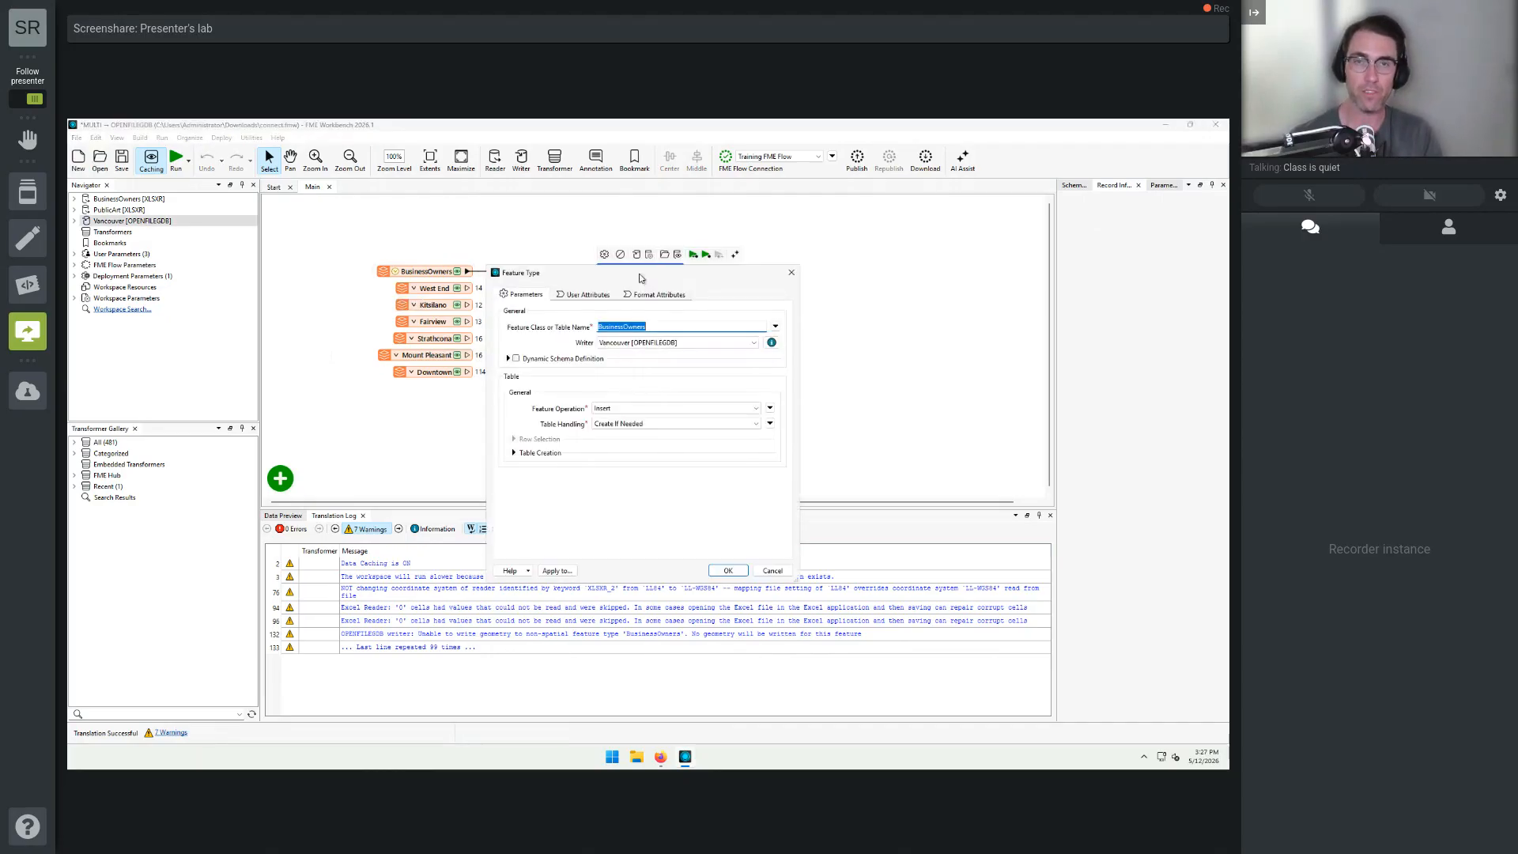
left_click(582, 295)
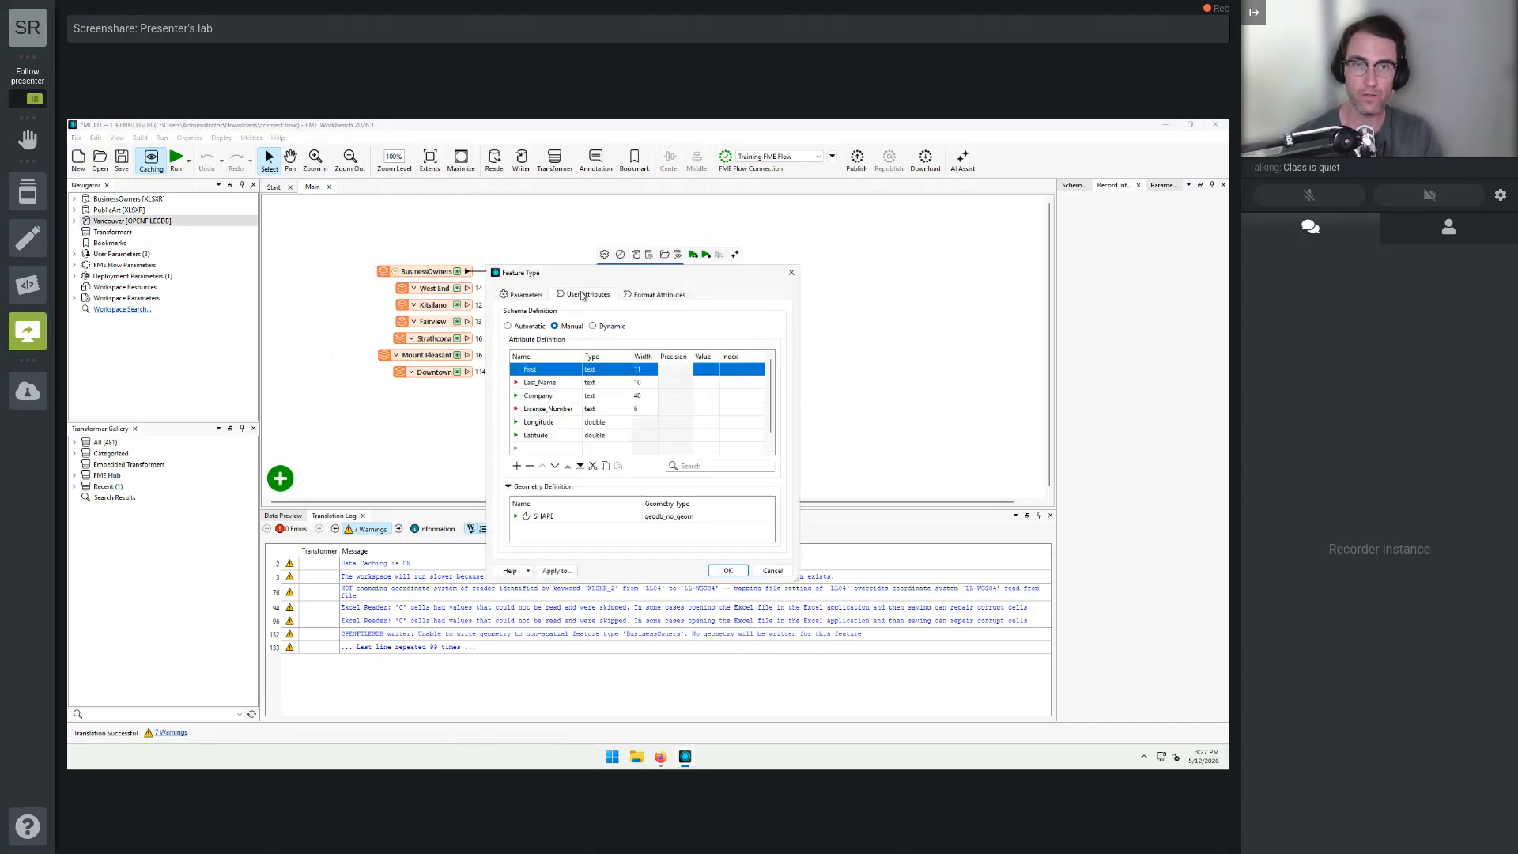
left_click(680, 519)
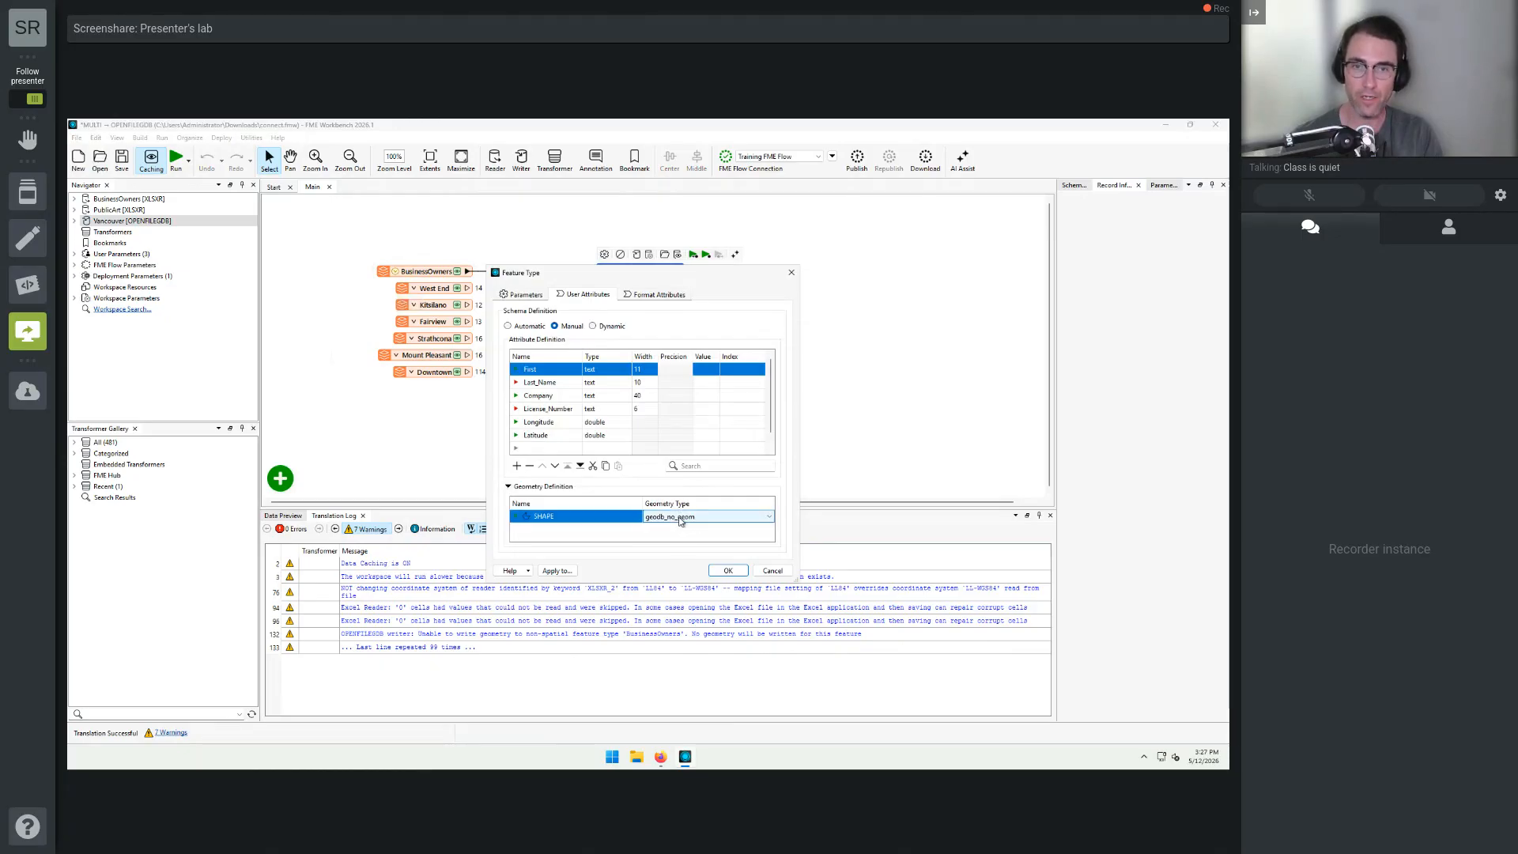
left_click(680, 519)
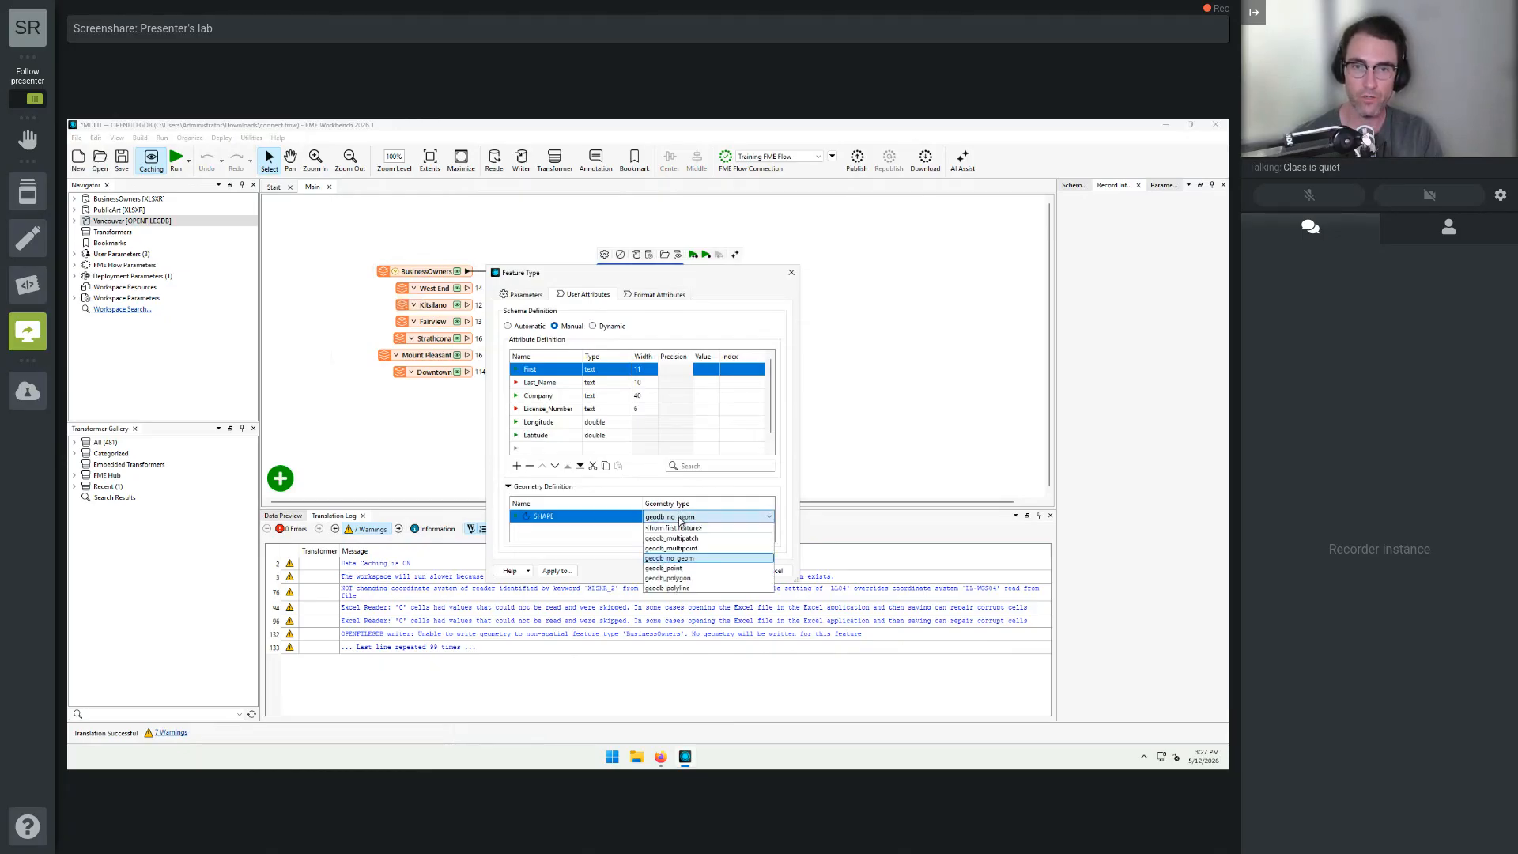
left_click(691, 568)
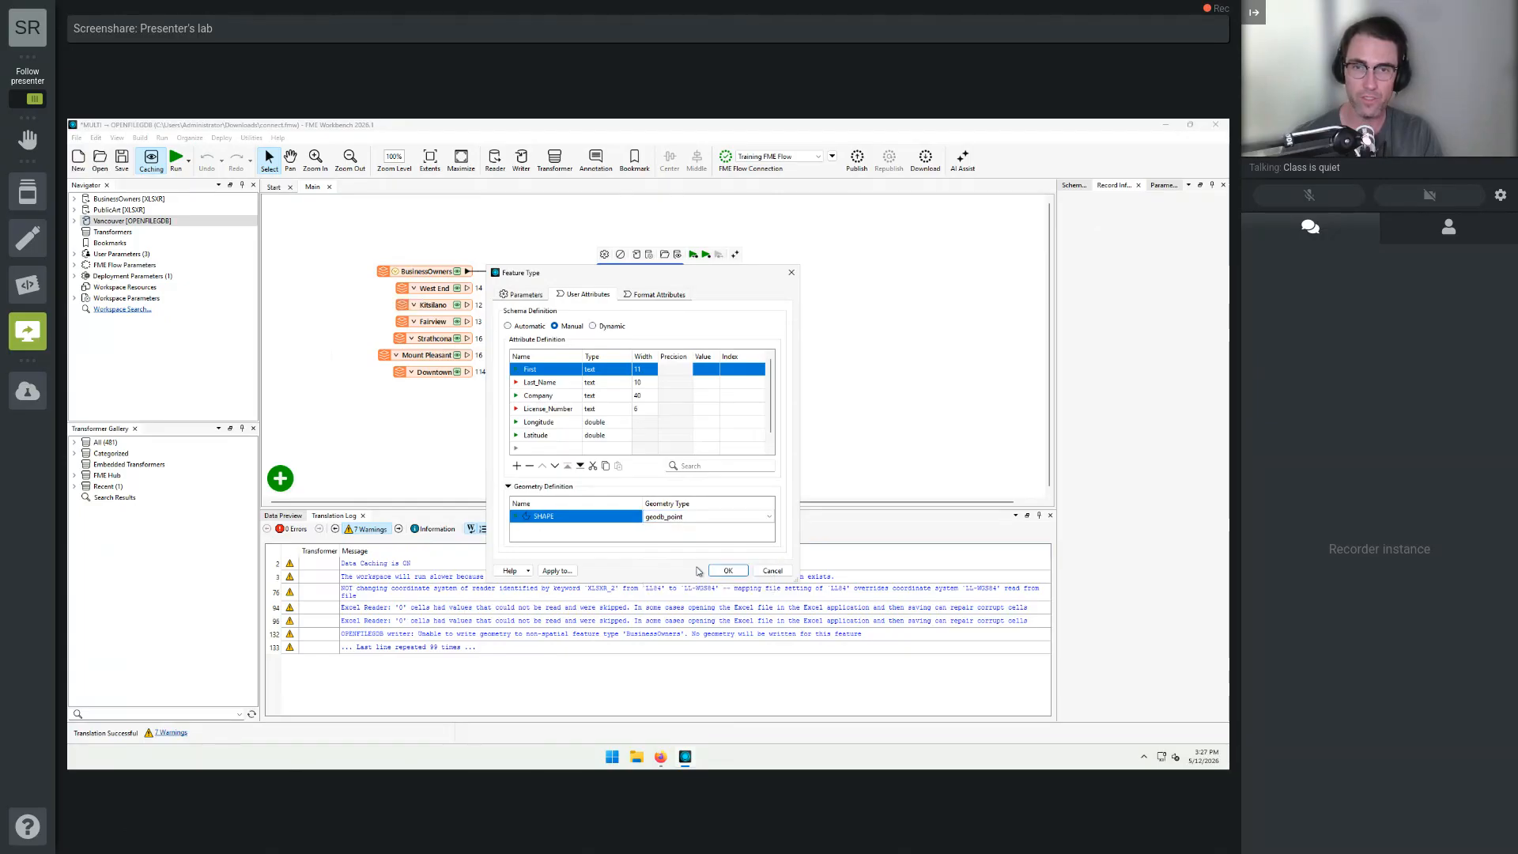
left_click(730, 570)
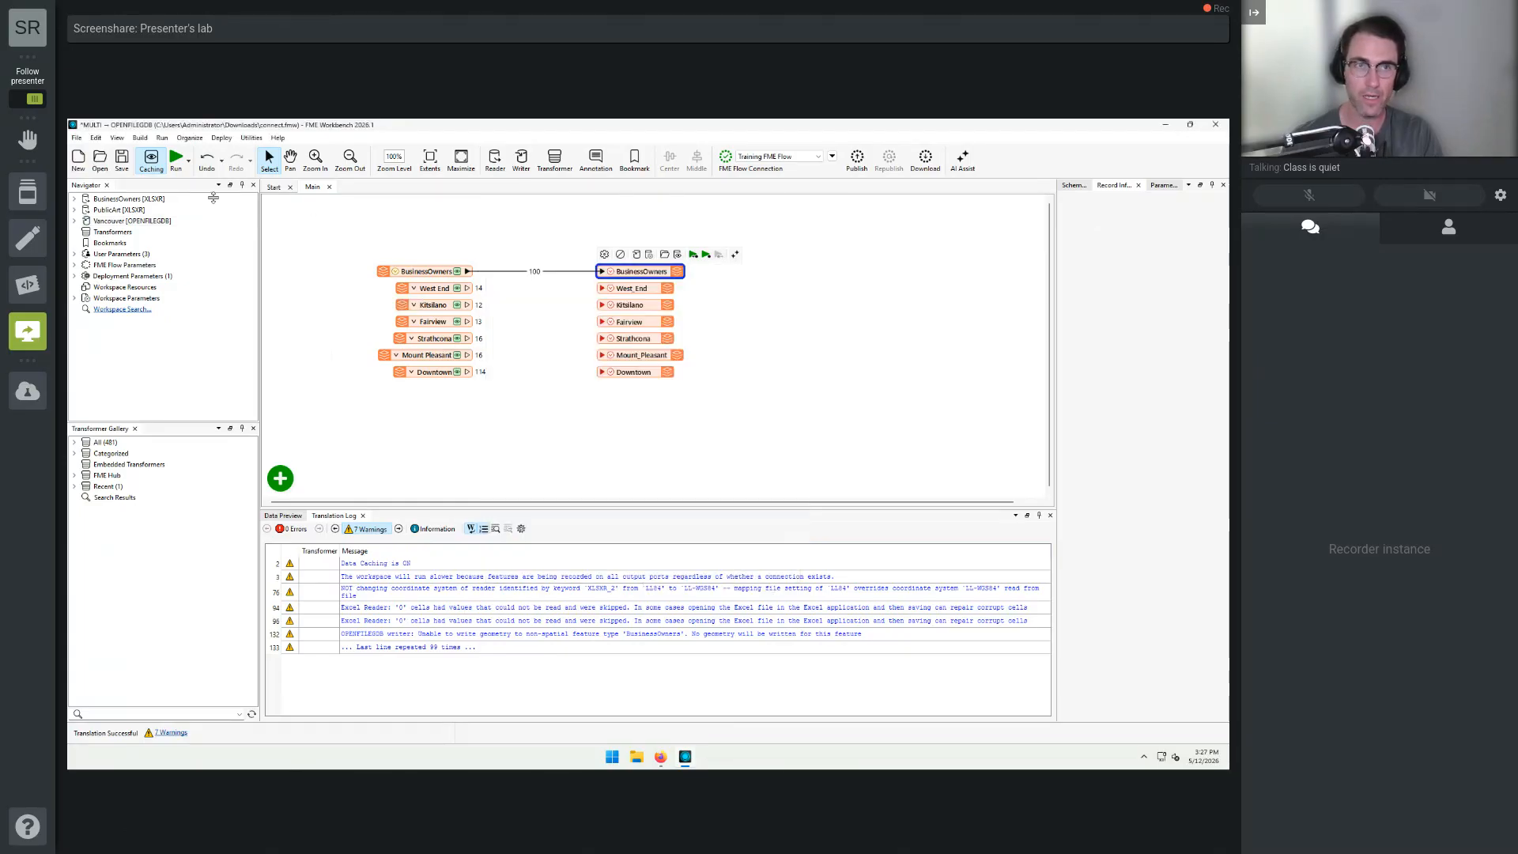
Rerun the workspace with the existing File Geodatabase parameter value and show the translation log.
left_click(178, 162)
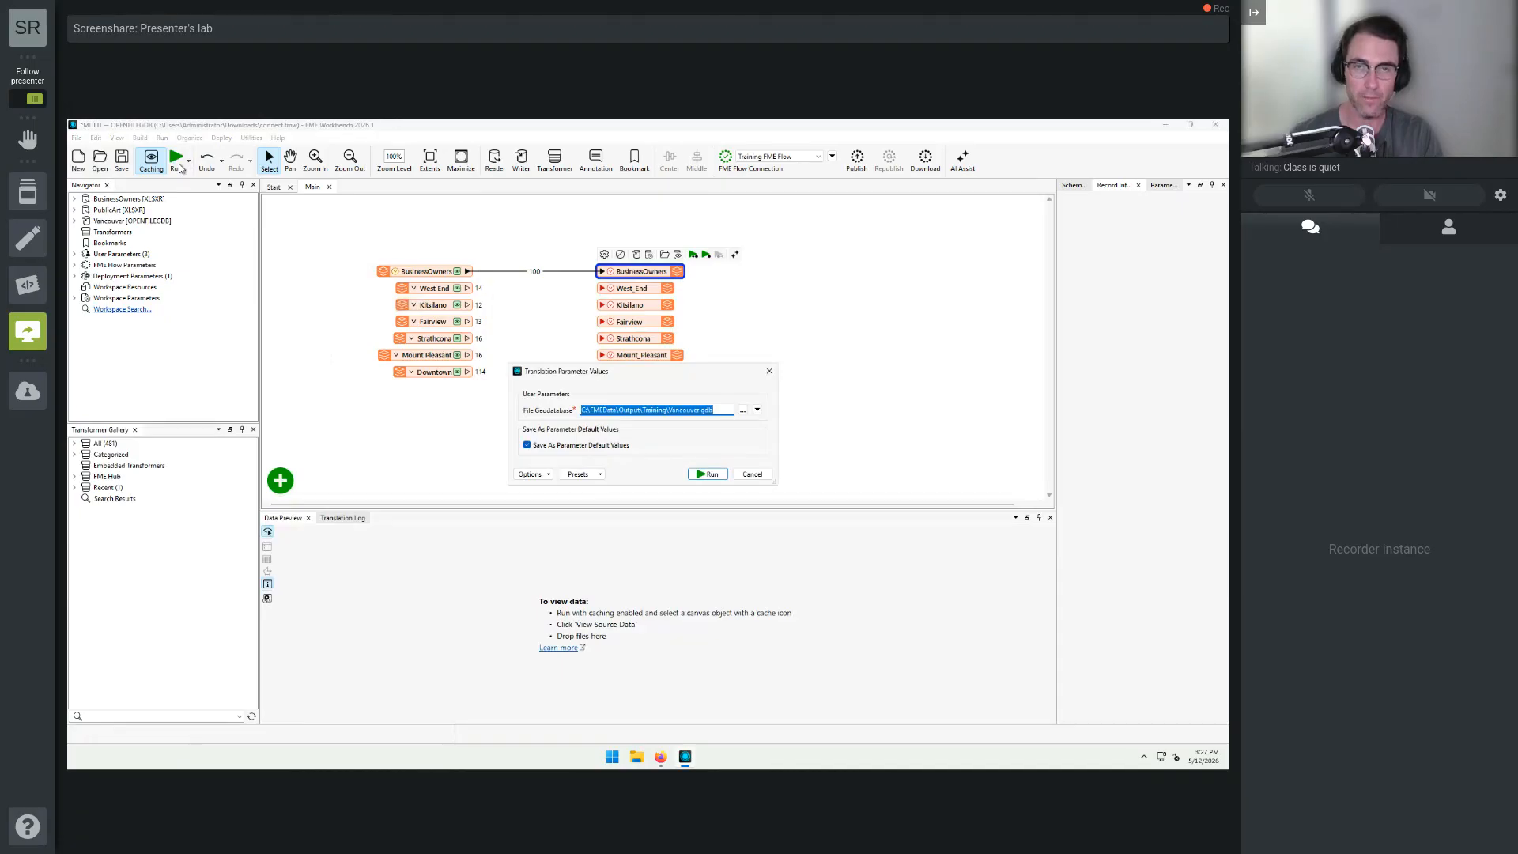
key("Return")
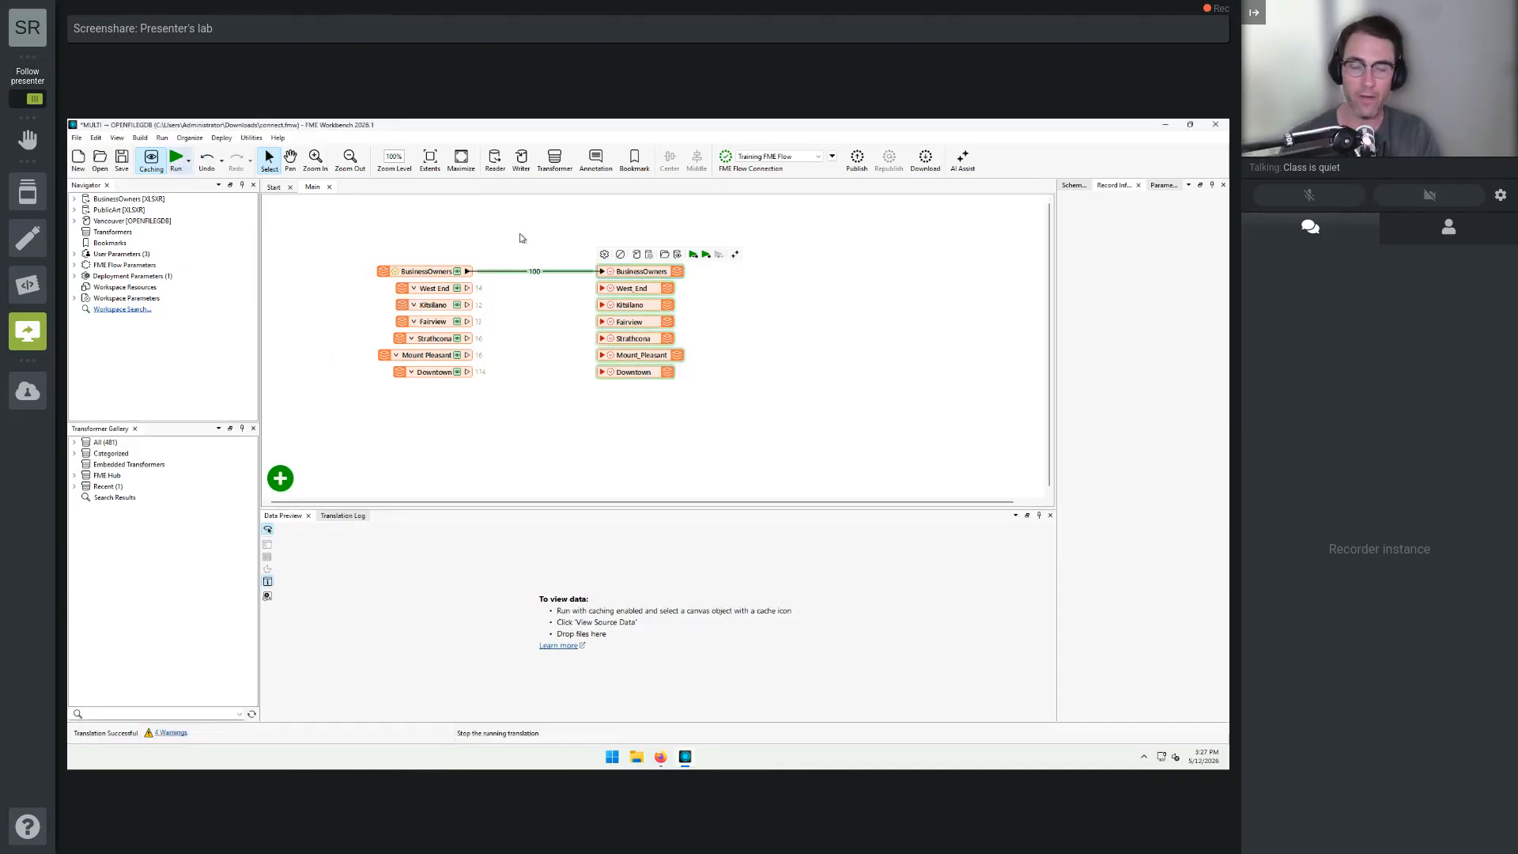
left_click(341, 521)
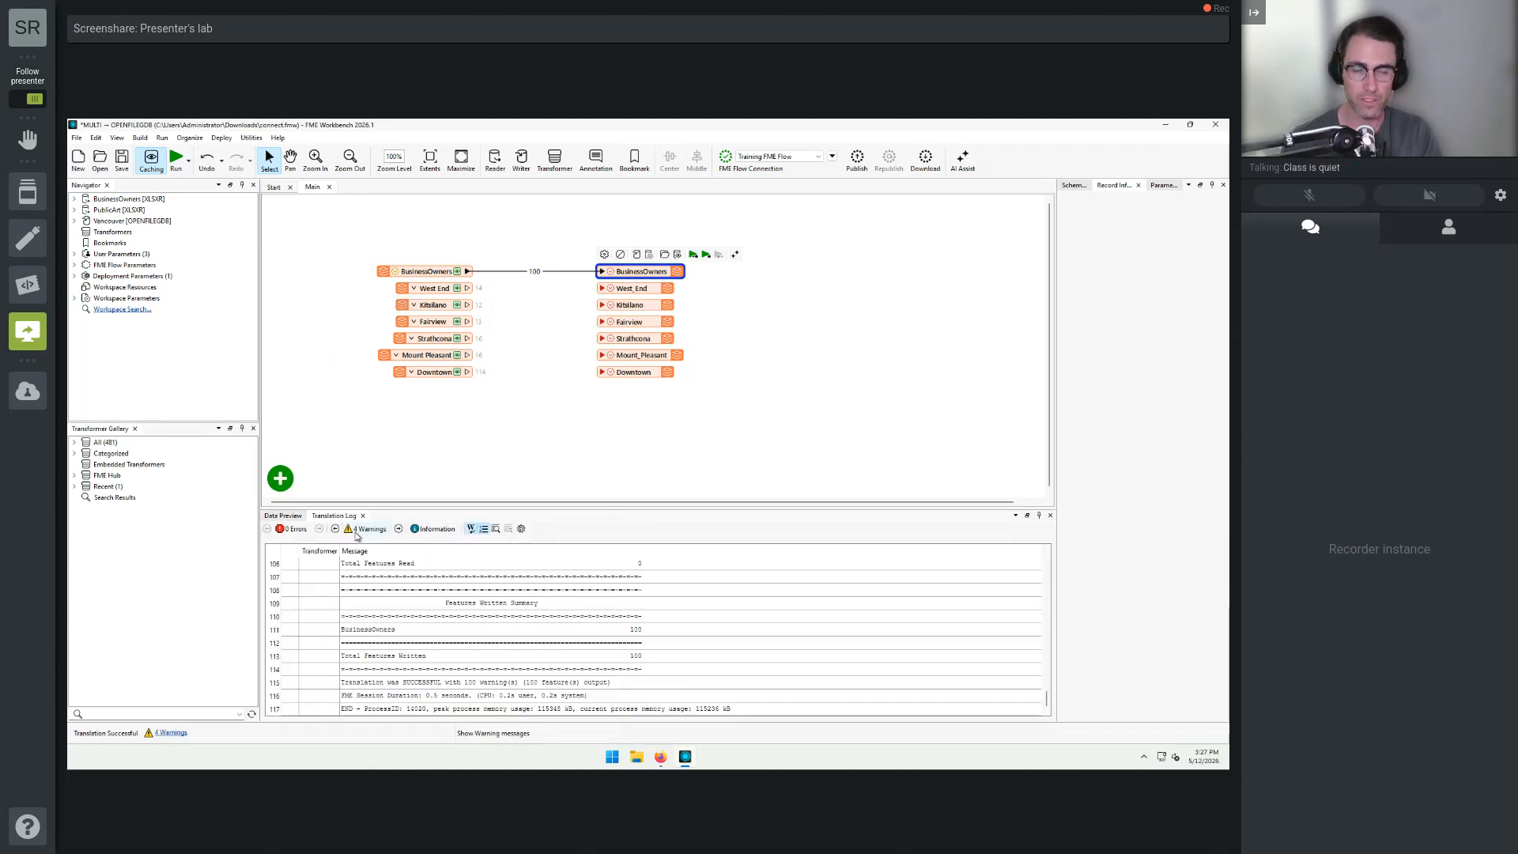